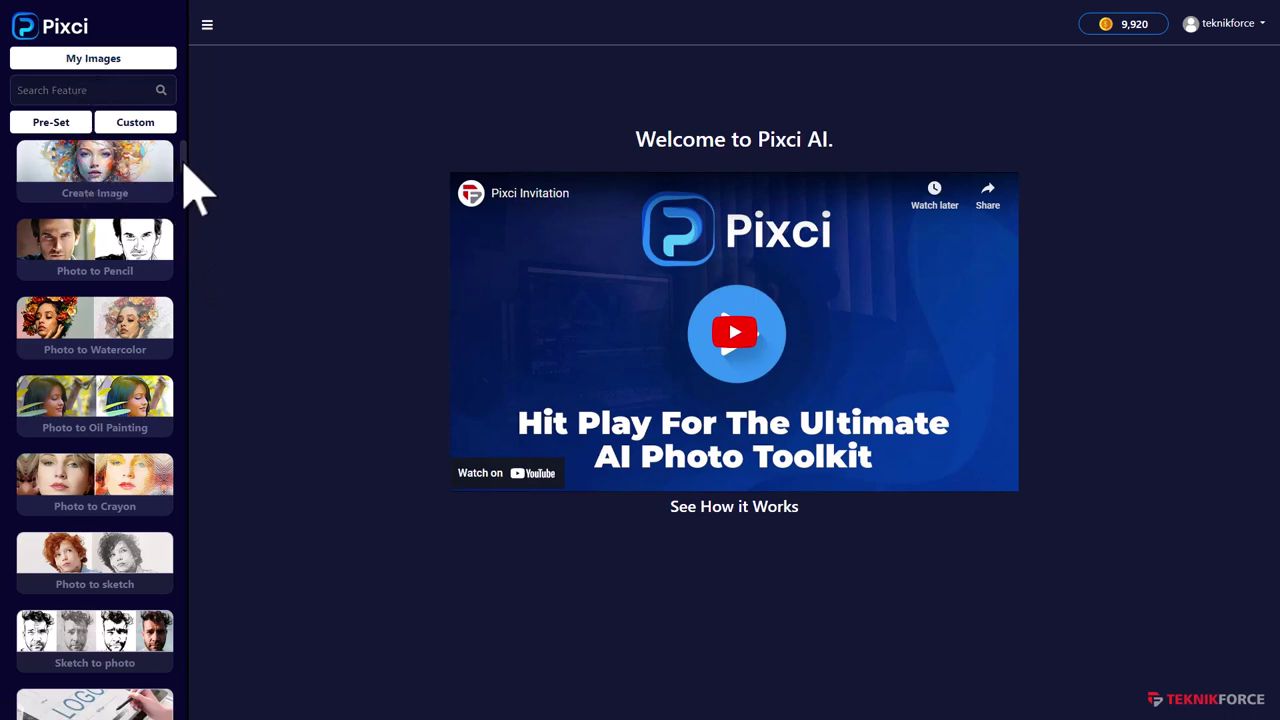
Scroll the sidebar feature list to bring the Create Image card into view
mouse_move(184, 163)
mouse_down()
mouse_move(197, 349)
mouse_move(180, 680)
mouse_move(197, 462)
mouse_move(171, 88)
mouse_up()
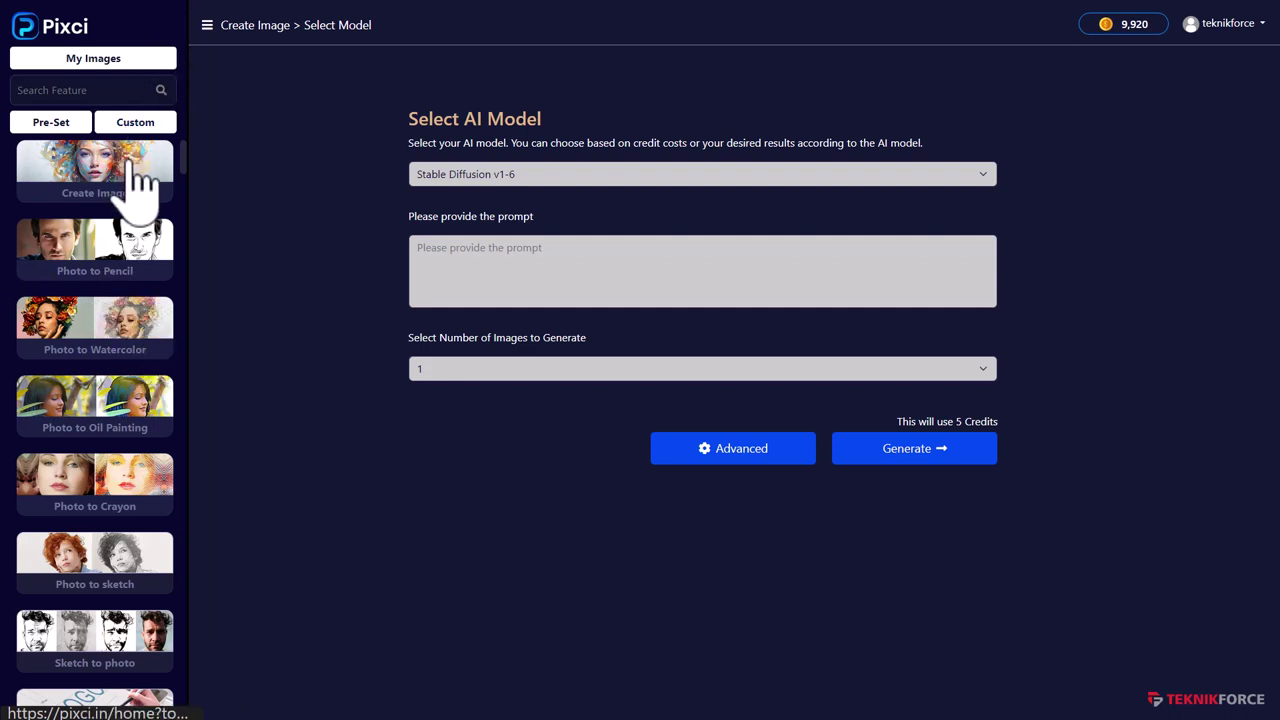
click(472, 266)
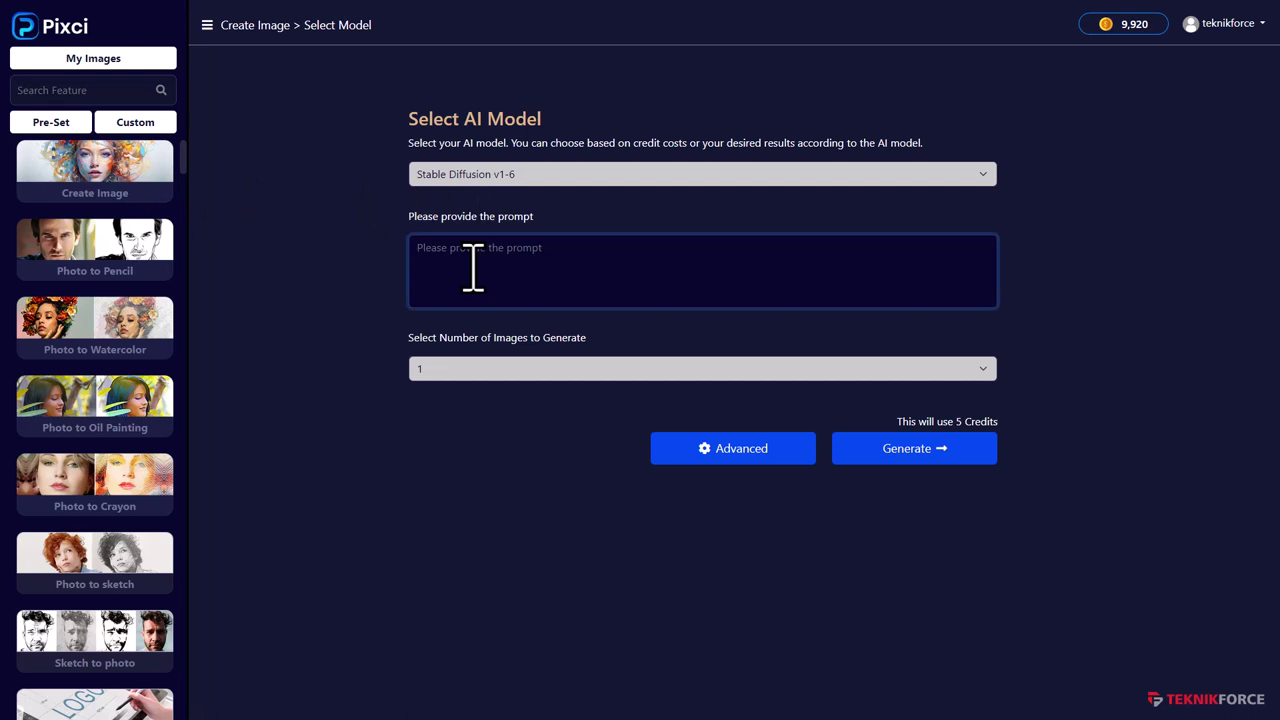
click(530, 176)
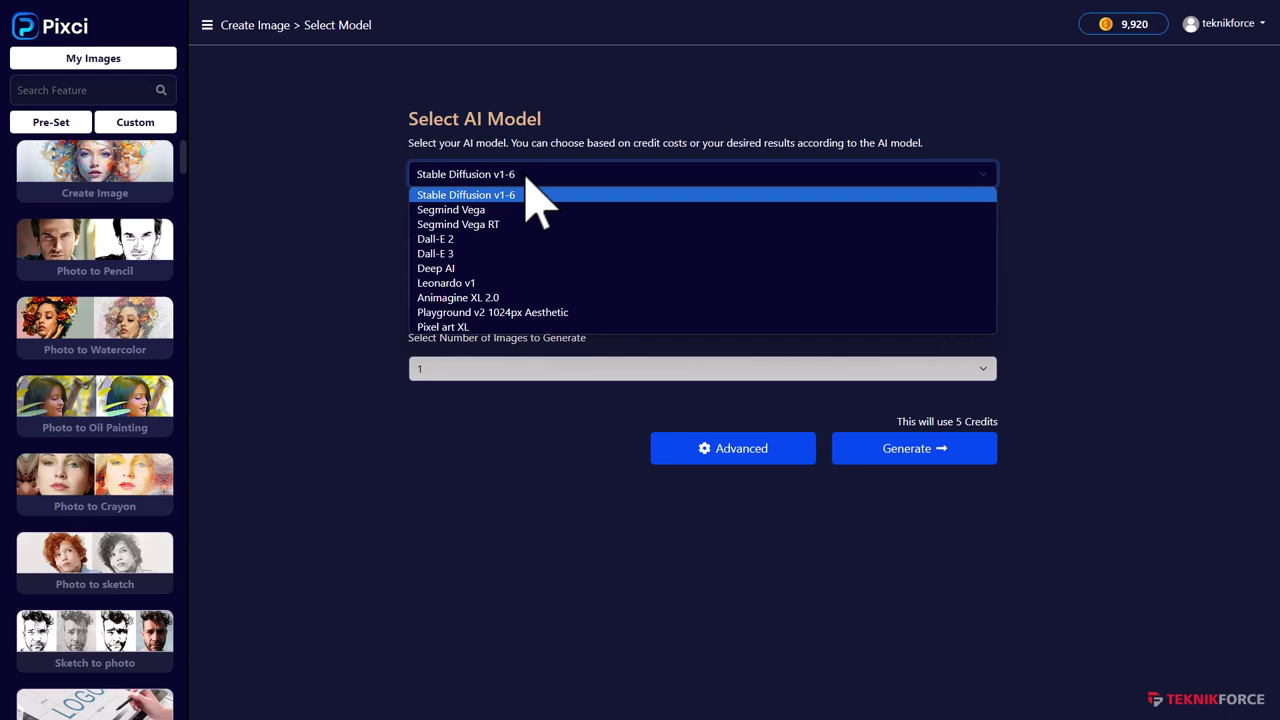
Paste the WASHER shampoo bottle sea-sunset prompt, keeping Stable Diffusion v1-6 and one image
click(537, 195)
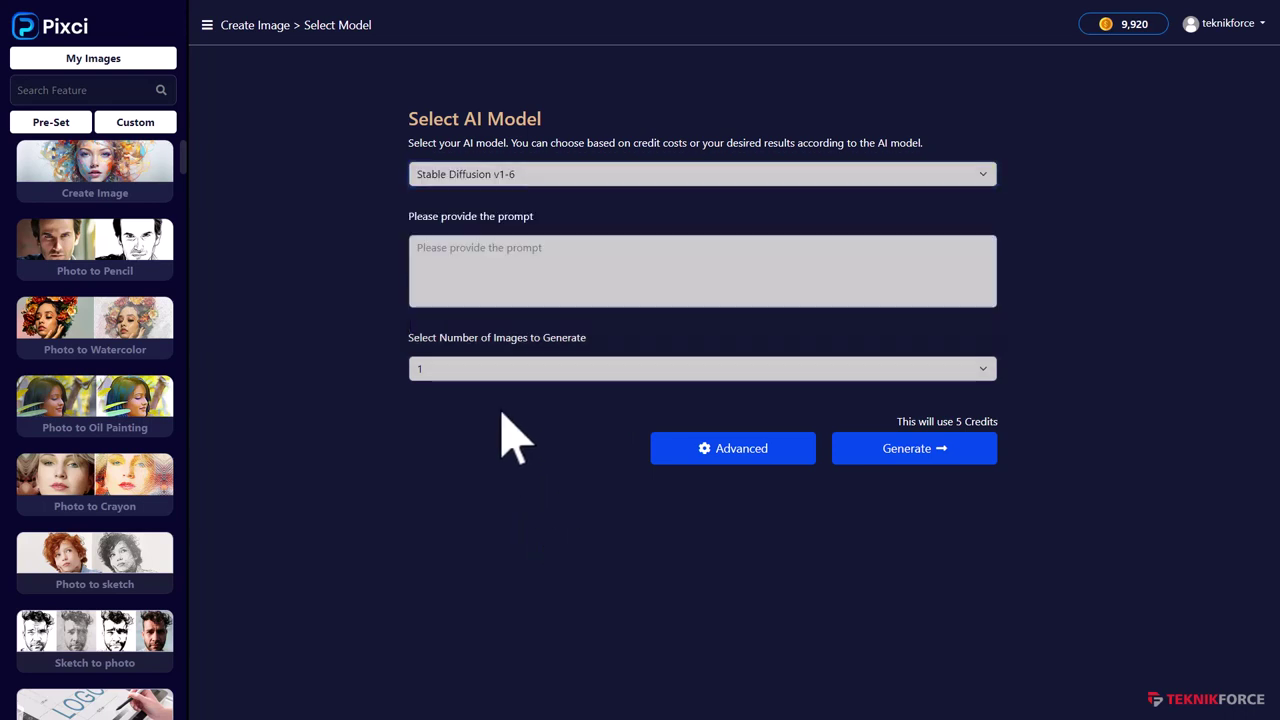
click(503, 290)
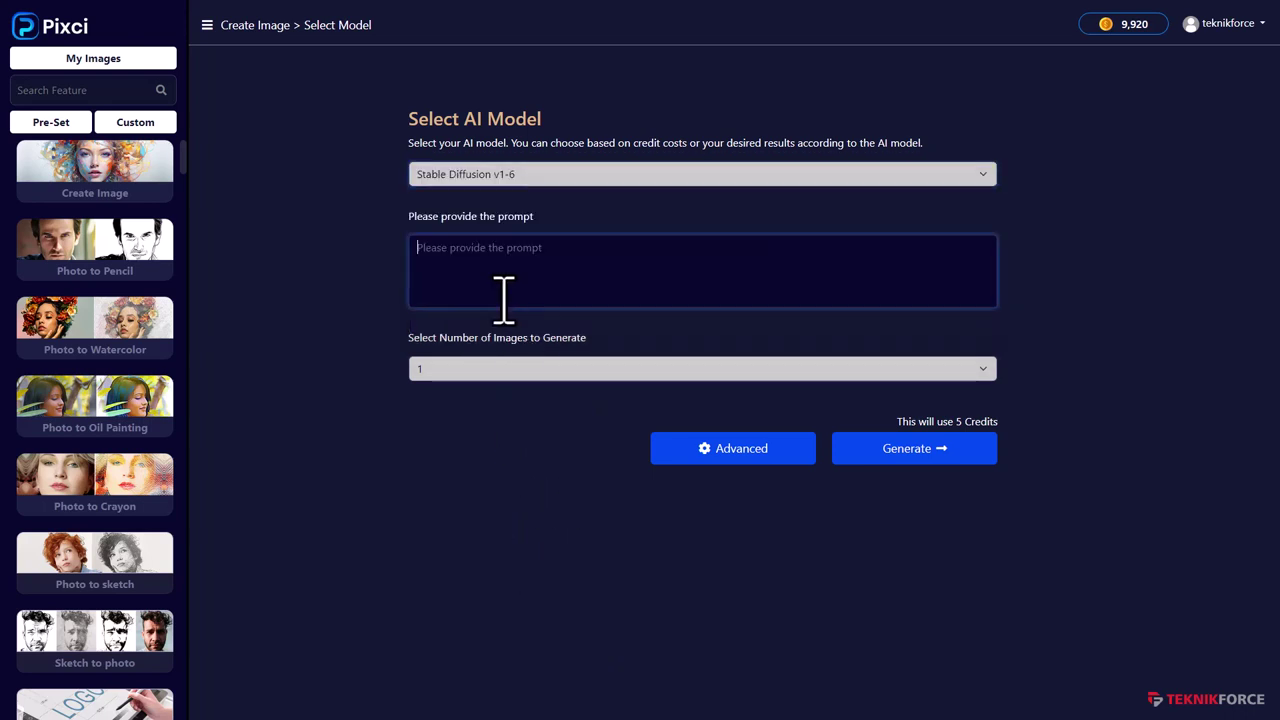
text(A beautiful bottle of shampoo. The label says "Washer". The backdrop is a sunset on the sea. You can see the sun setting far in the horizon.)
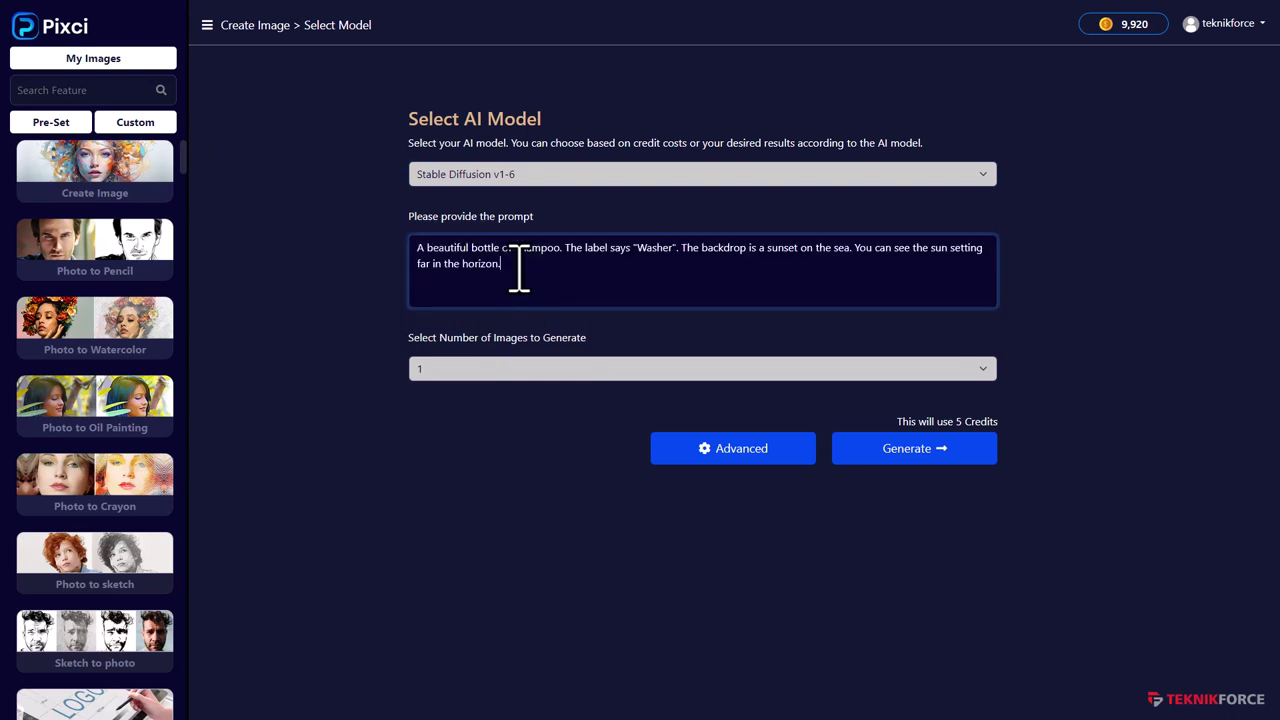
click(500, 370)
click(500, 537)
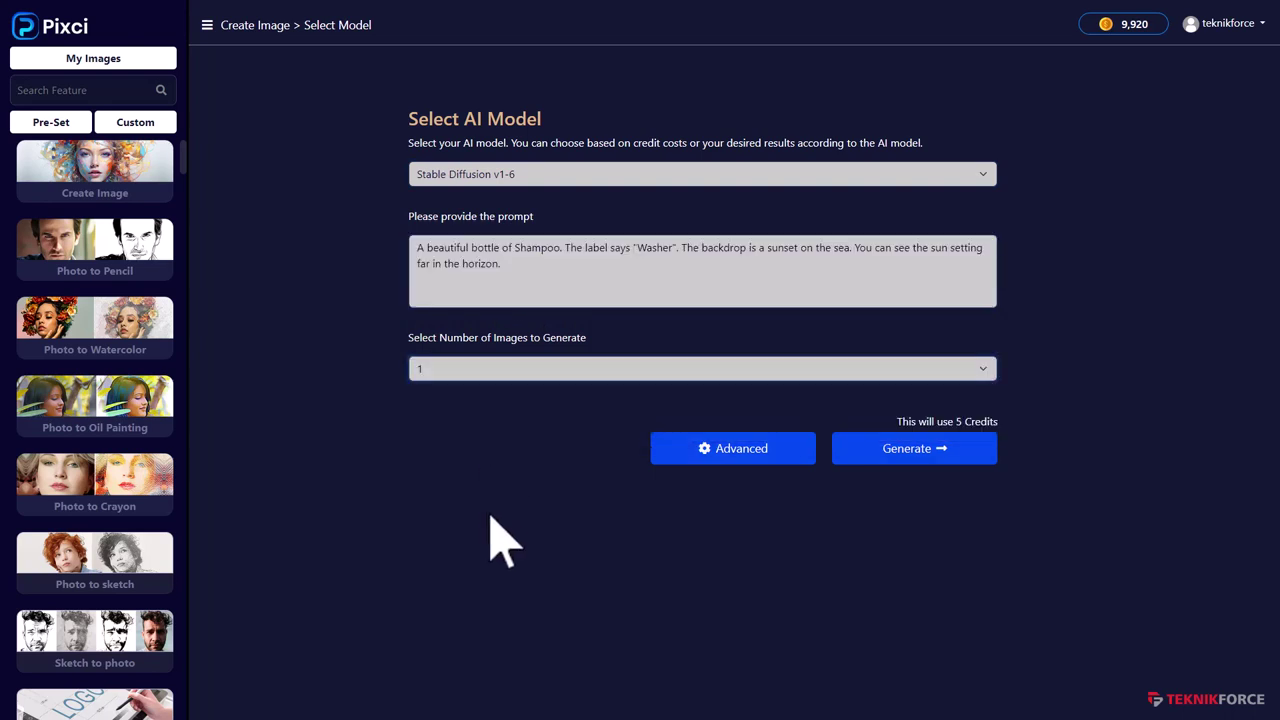
Try Stable Diffusion v1-6, Segmind Vega RT, Pixel art XL and Leonardo v1, settling on Dall-E 3
click(501, 180)
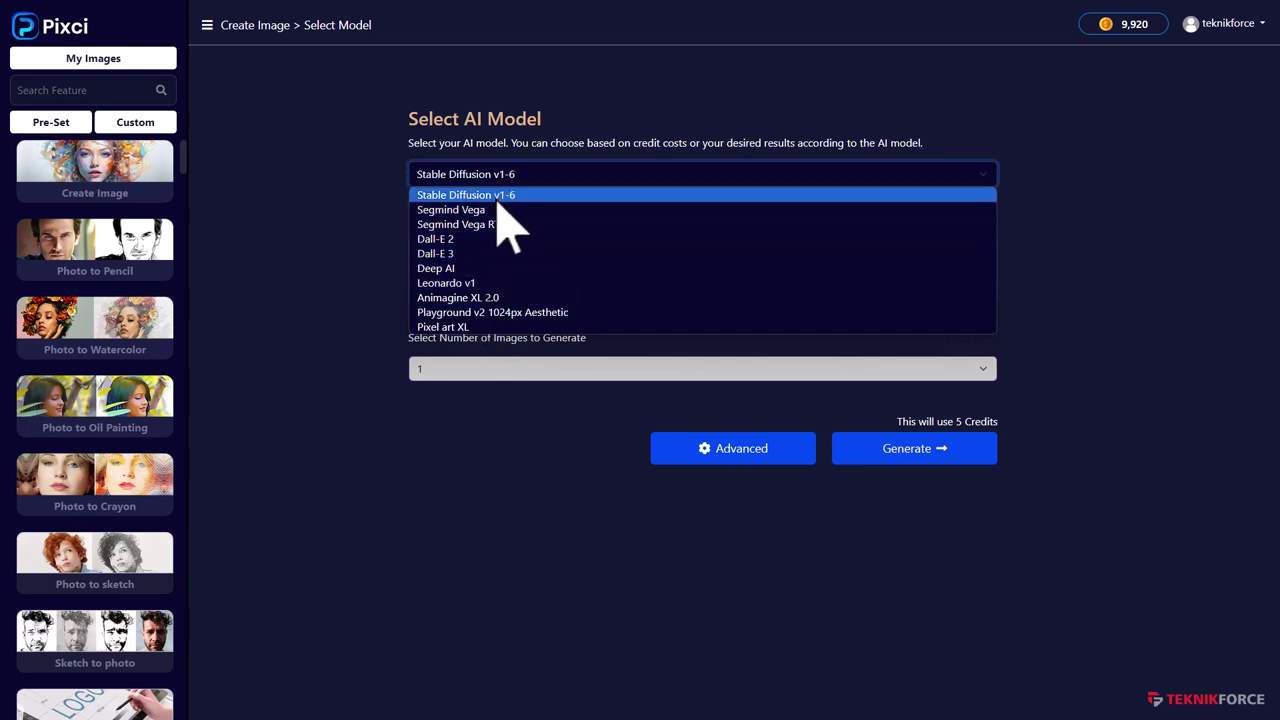
click(500, 195)
click(520, 180)
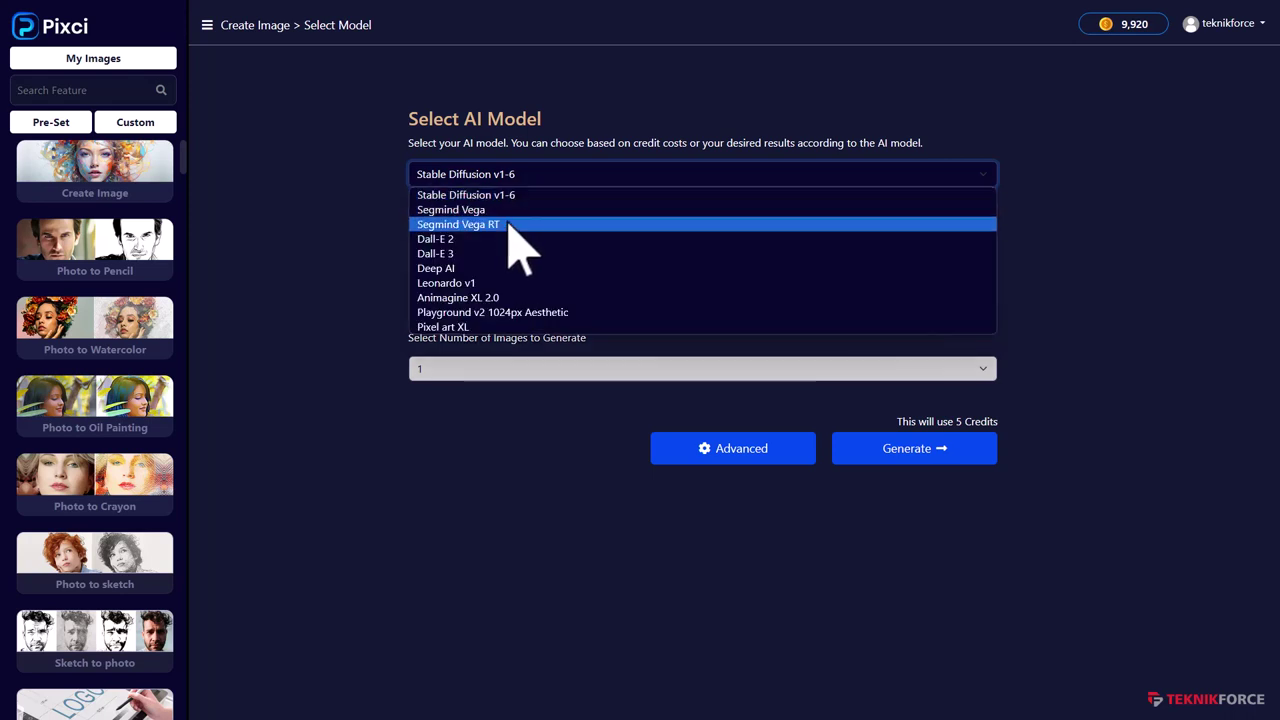
click(510, 225)
click(522, 175)
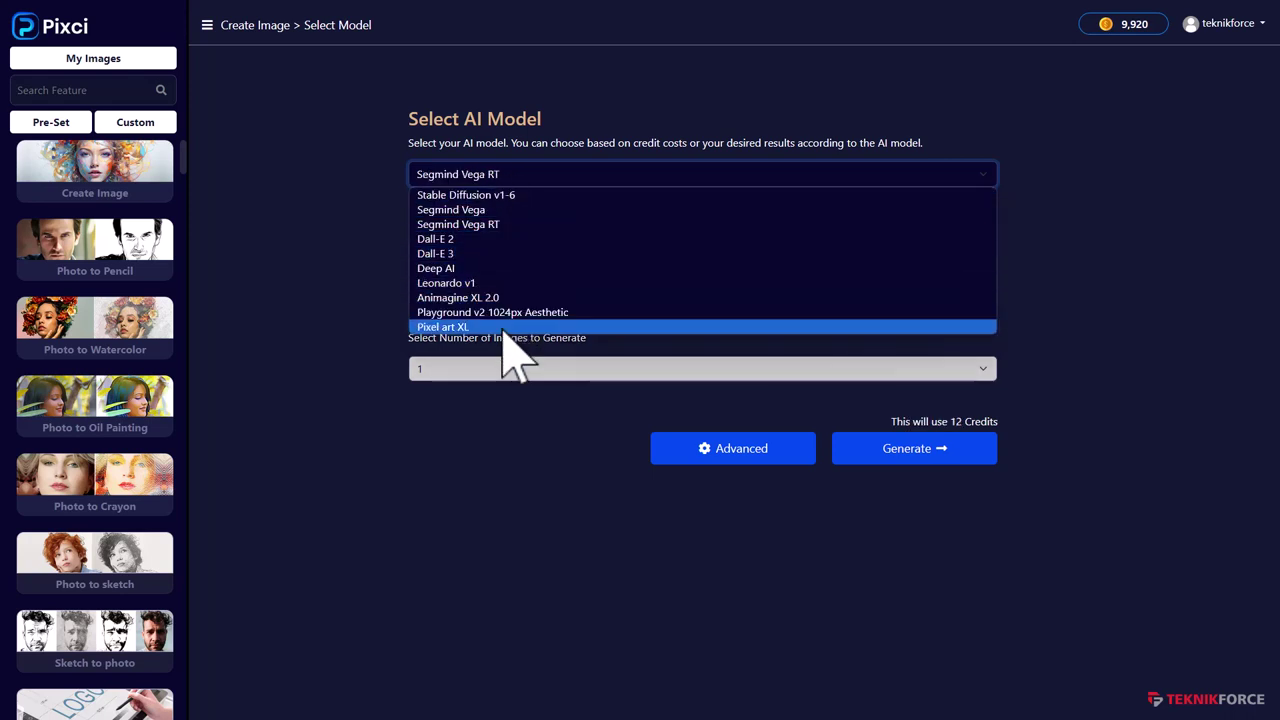
click(505, 328)
click(510, 180)
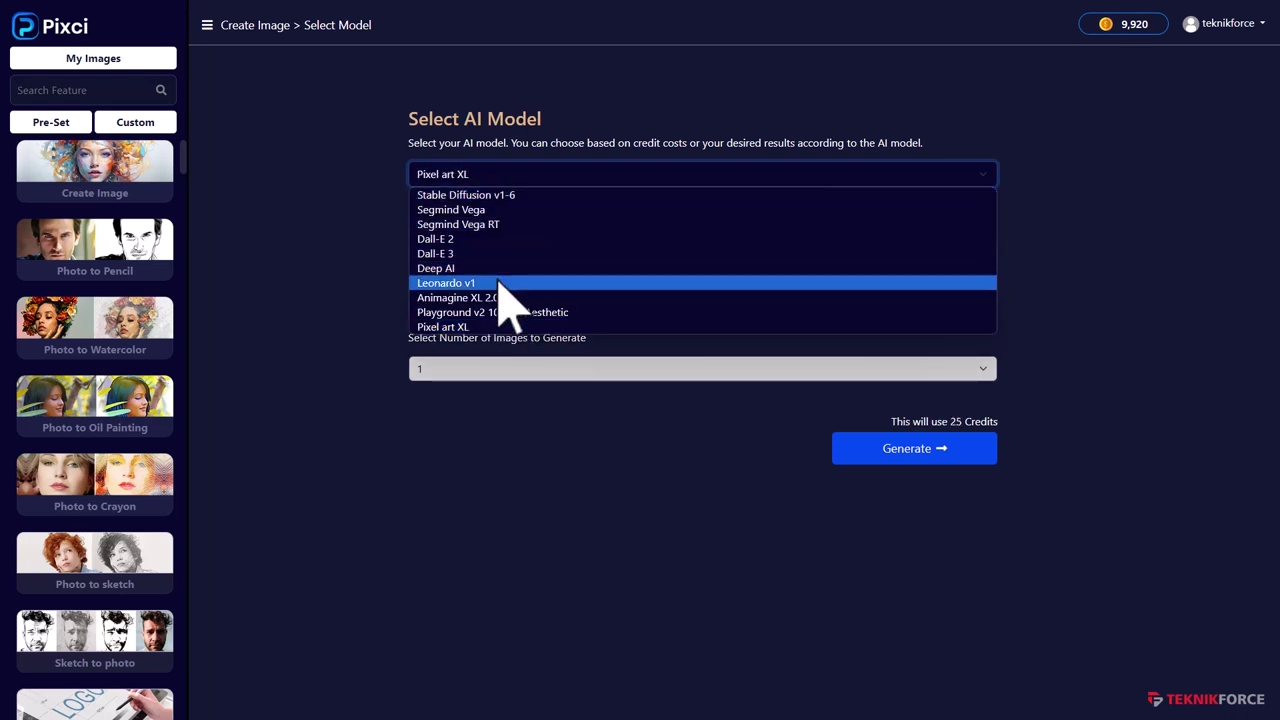
click(502, 282)
click(506, 180)
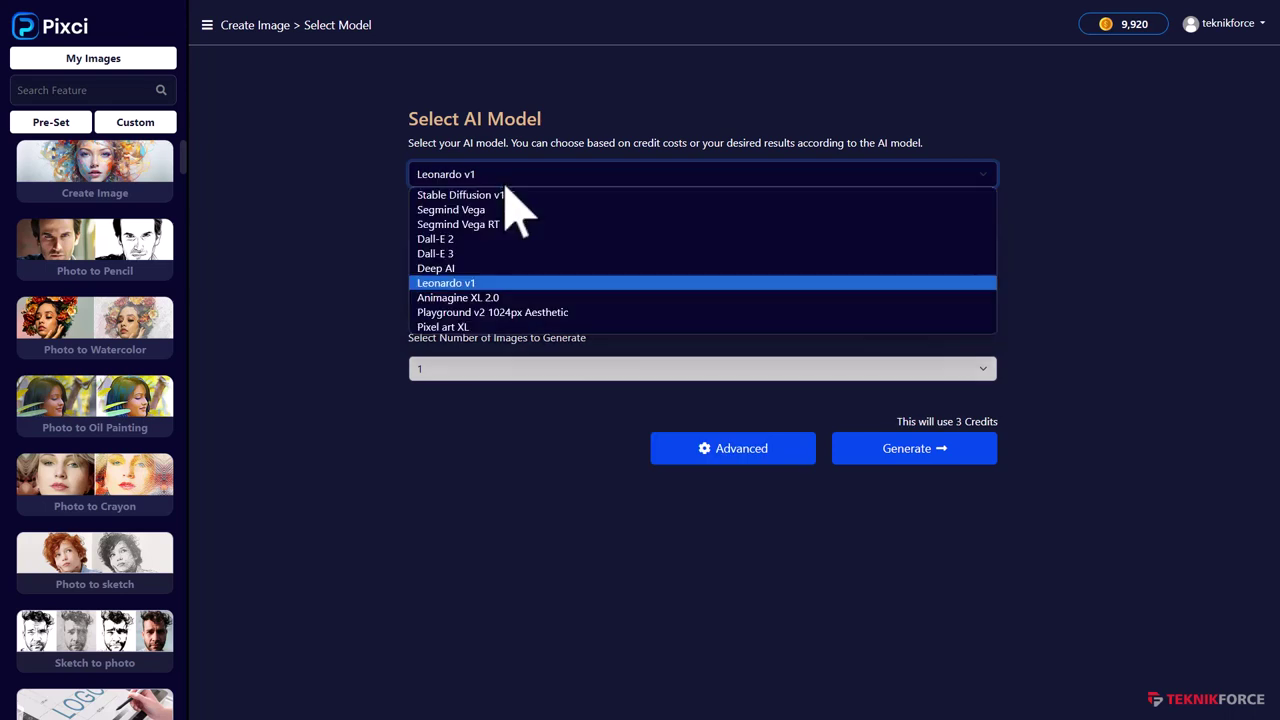
click(495, 254)
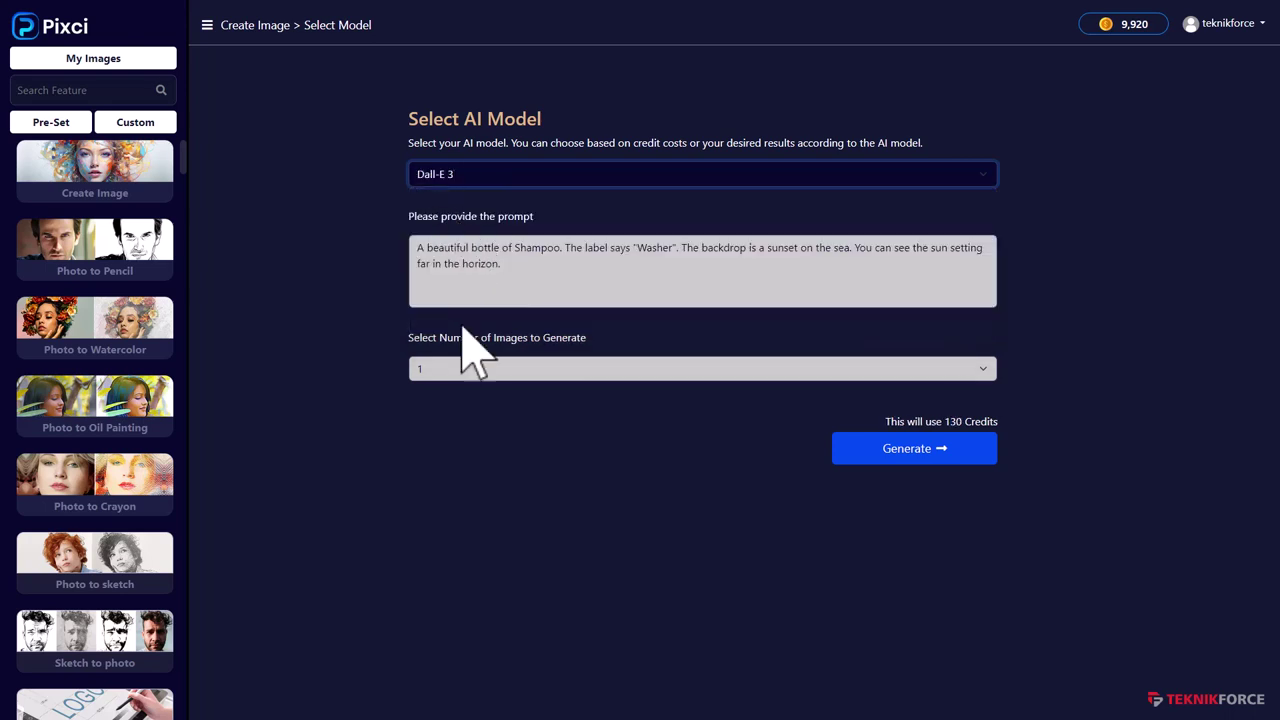
Confirm one image and the Dall-E 3 model, then generate the shampoo image
click(466, 369)
click(456, 389)
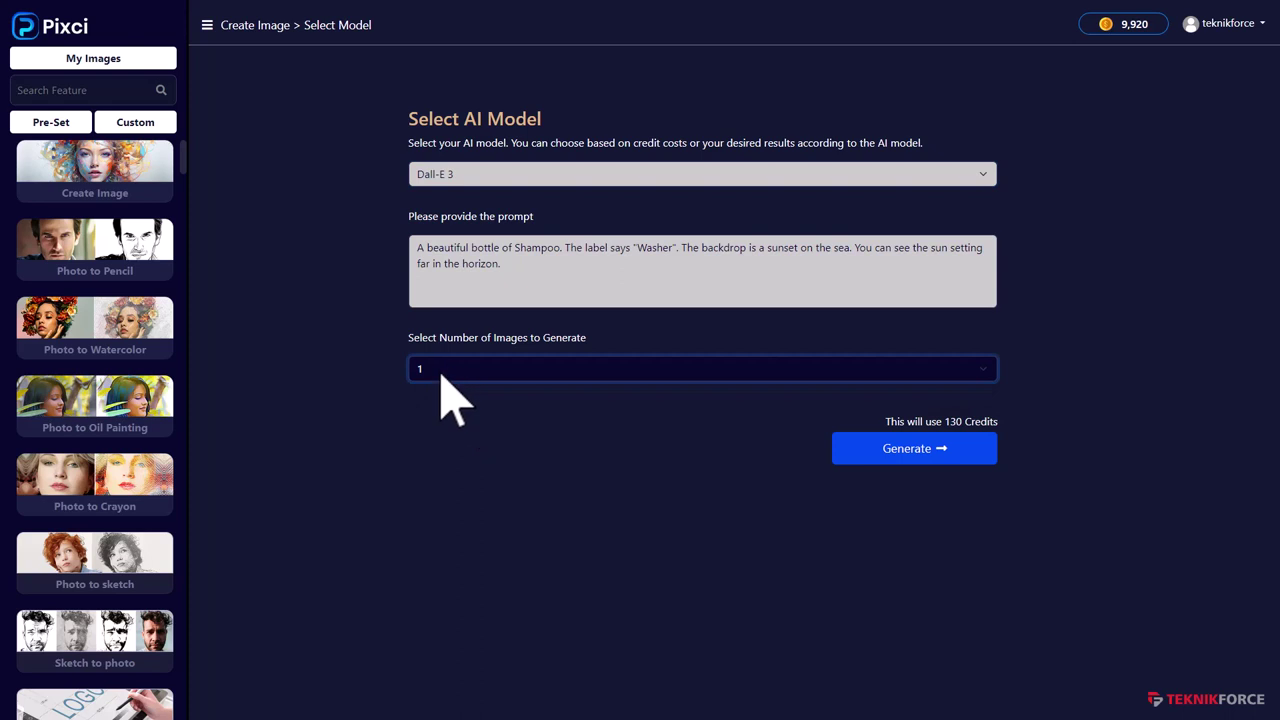
click(453, 371)
click(446, 389)
click(451, 371)
click(491, 173)
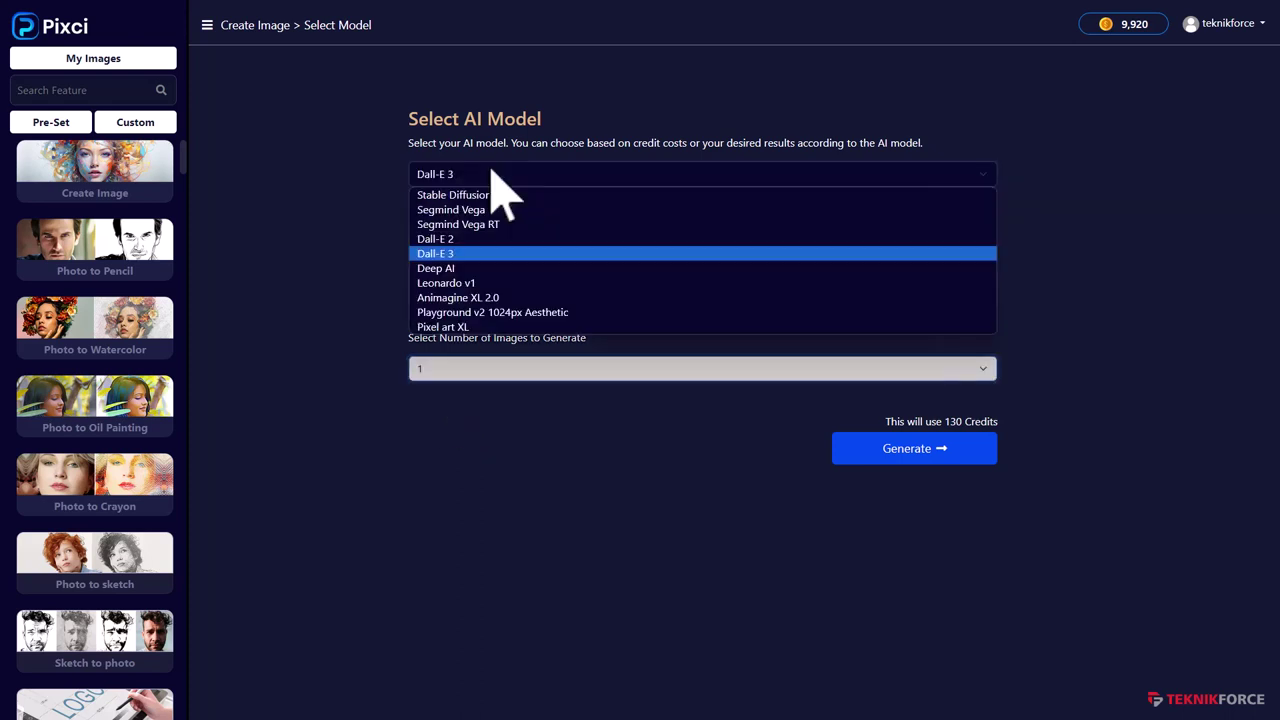
click(529, 543)
click(935, 449)
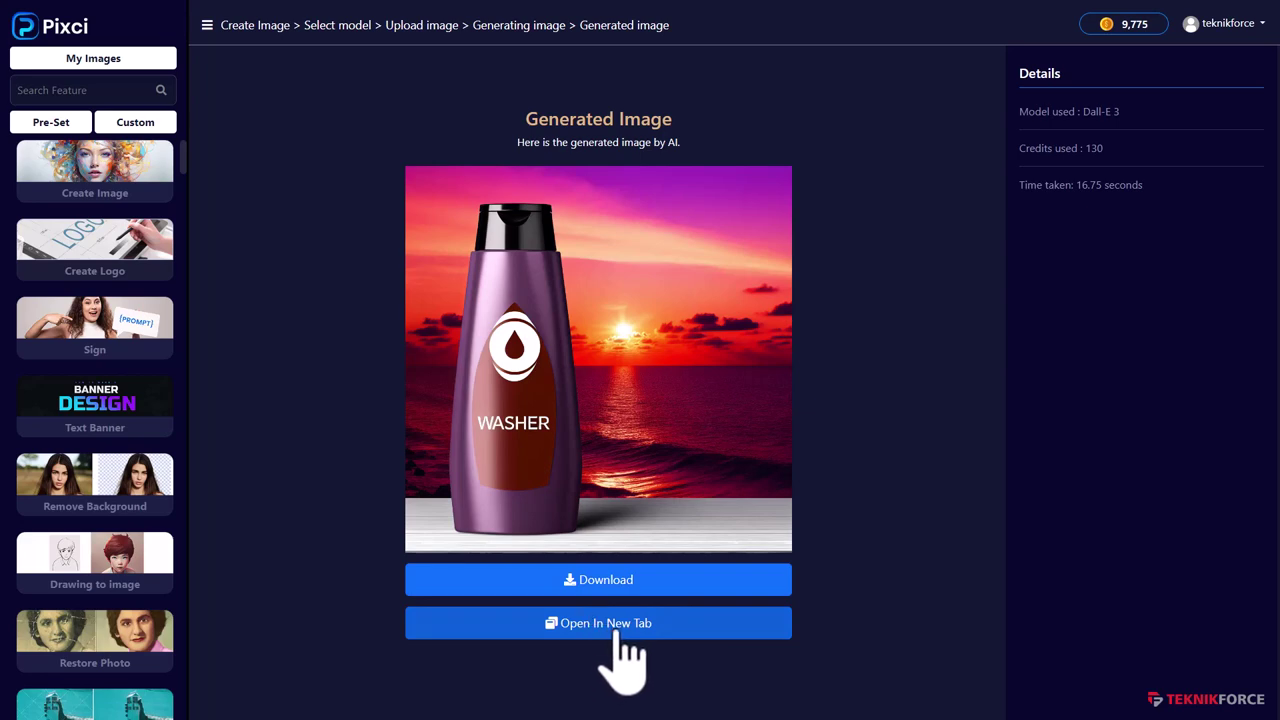
Download the generated WASHER shampoo image at 720 px
click(571, 586)
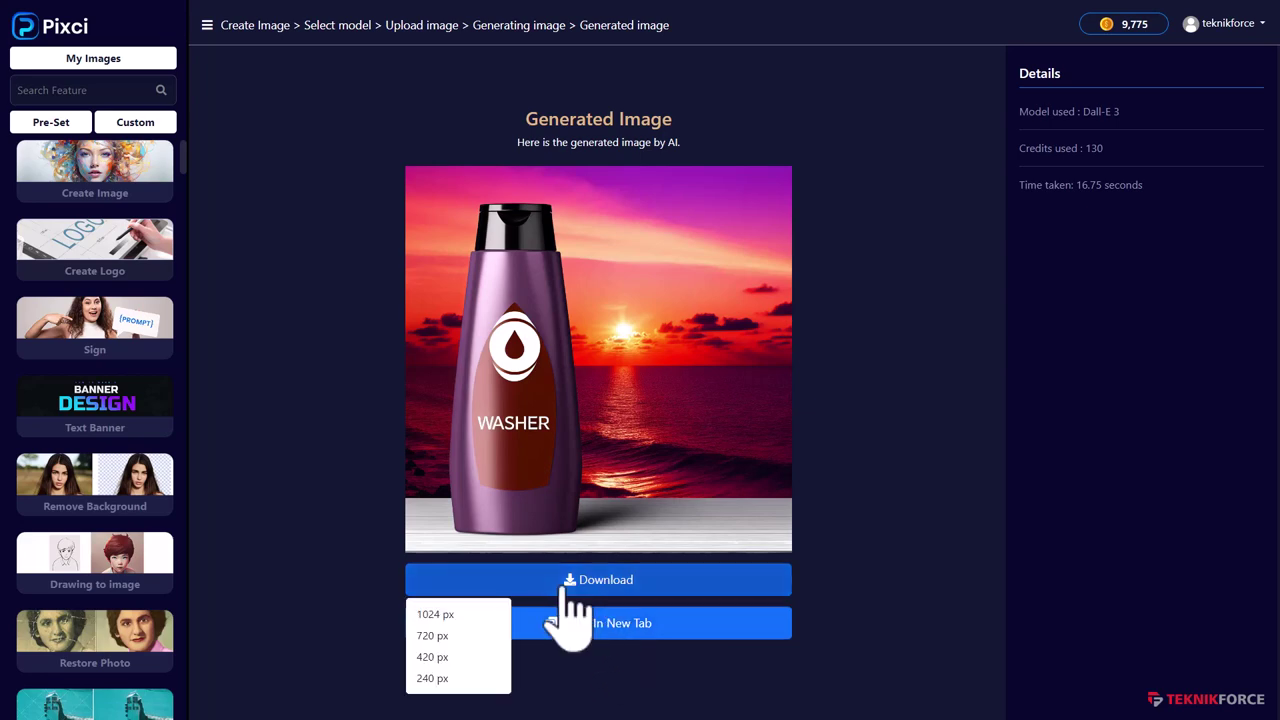
click(476, 640)
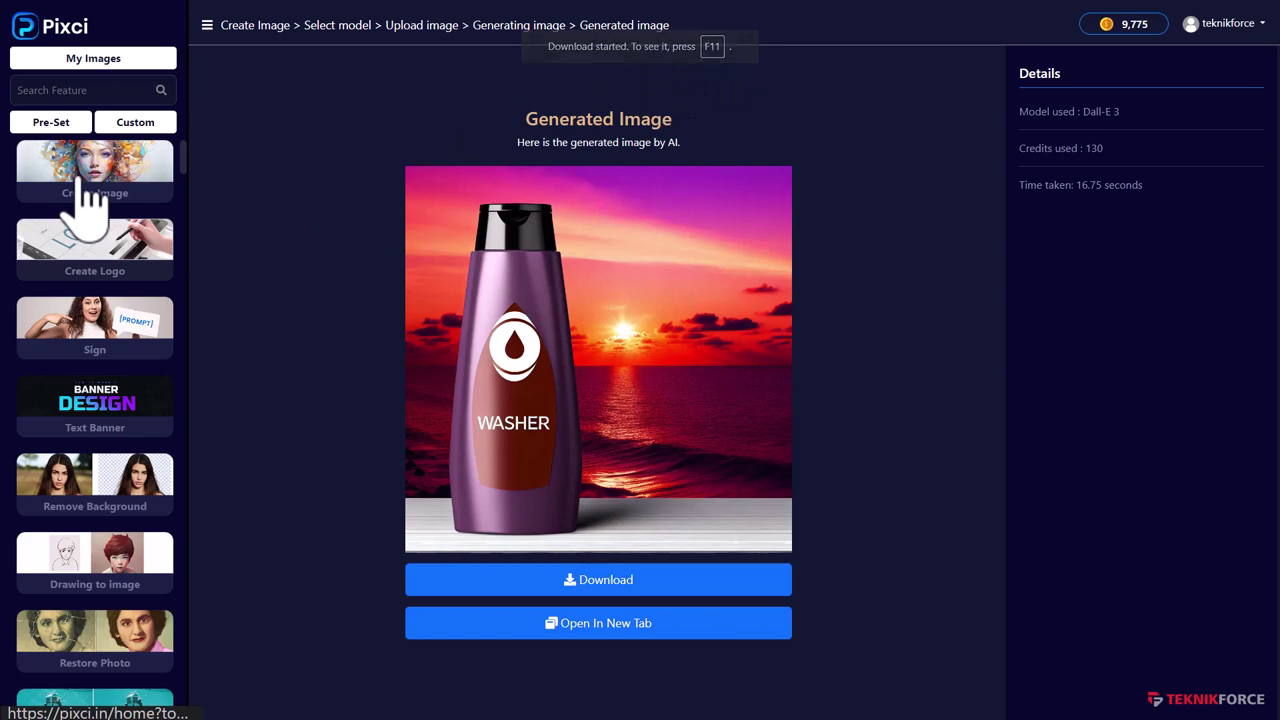
Start a new image with the shampoo sunset prompt, Stable Diffusion v1-6 and one image
click(129, 177)
drag(129, 177, 528, 270)
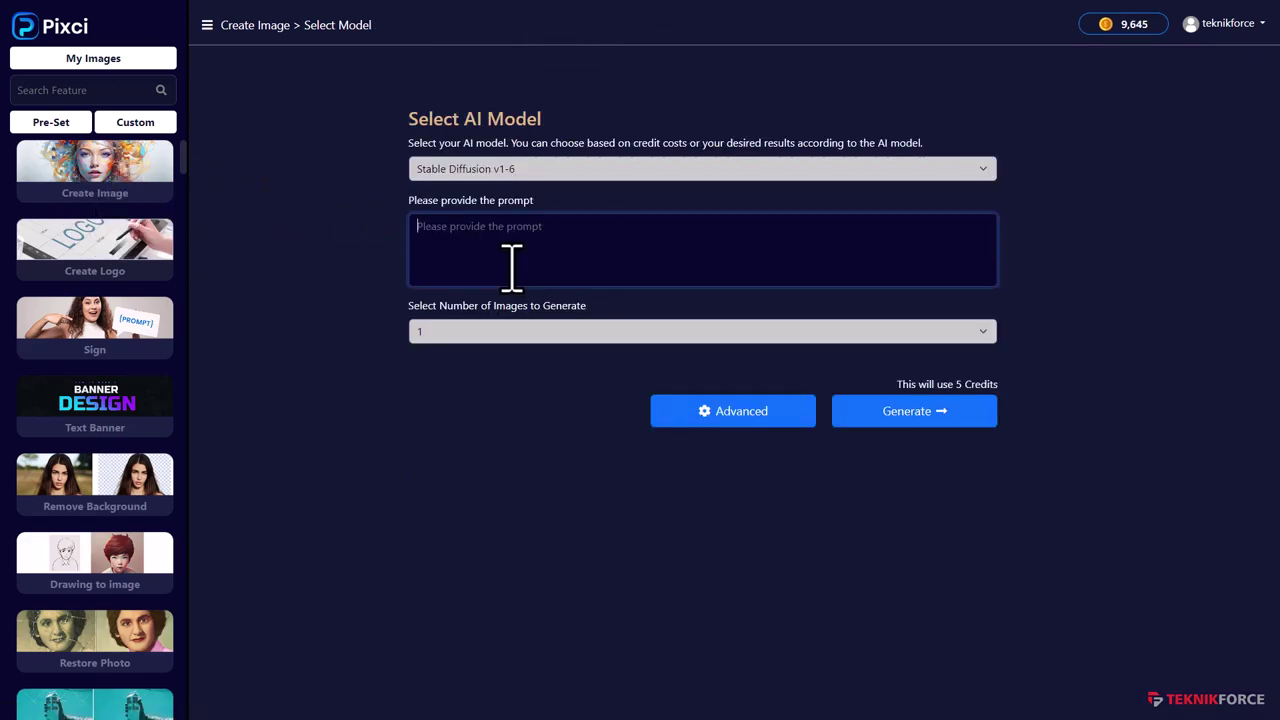
text(A beautiful bottle of Shampoo. The label says "Washer". The backdrop is a sunset on the sea. You can see the sun setting far in the horizon)
click(571, 169)
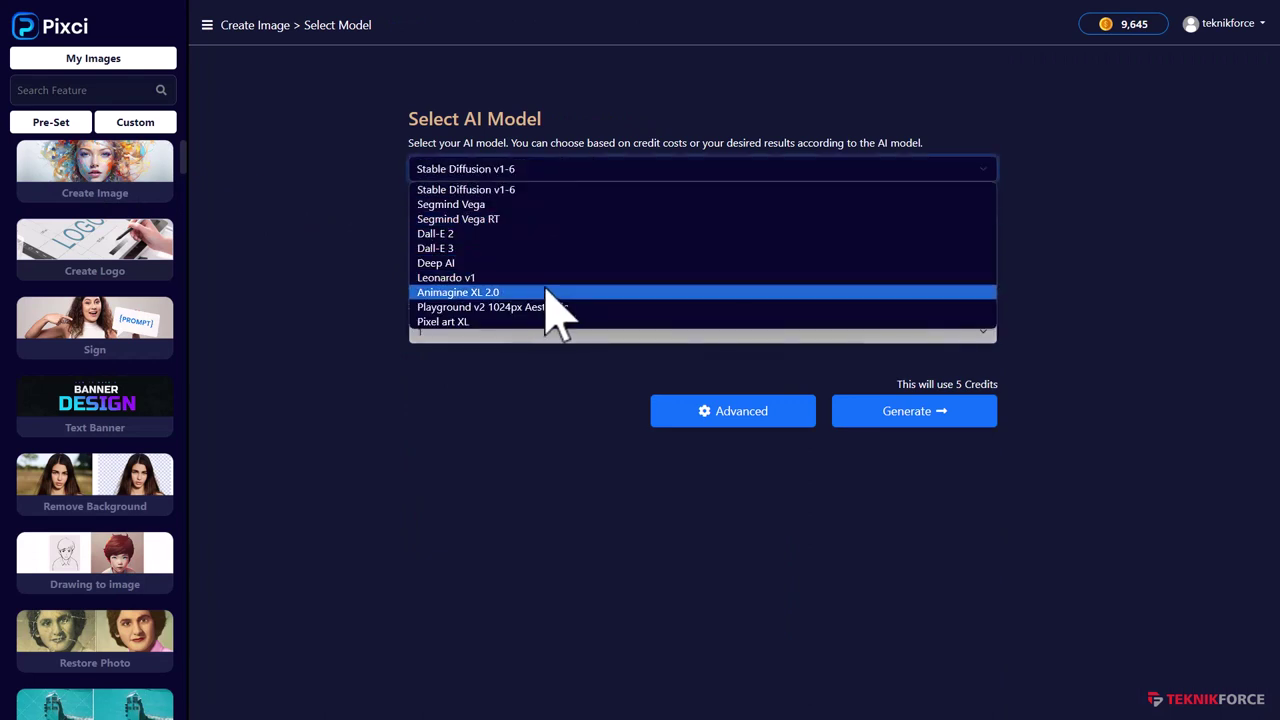
click(564, 191)
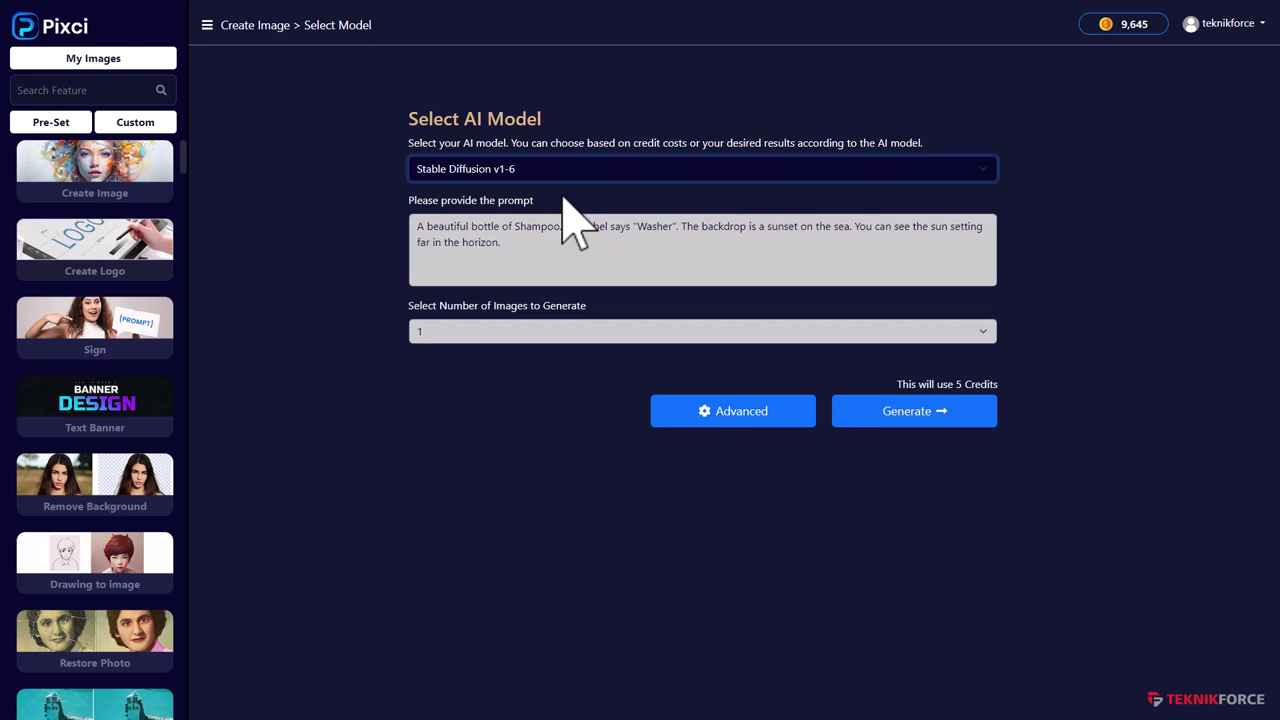
click(730, 416)
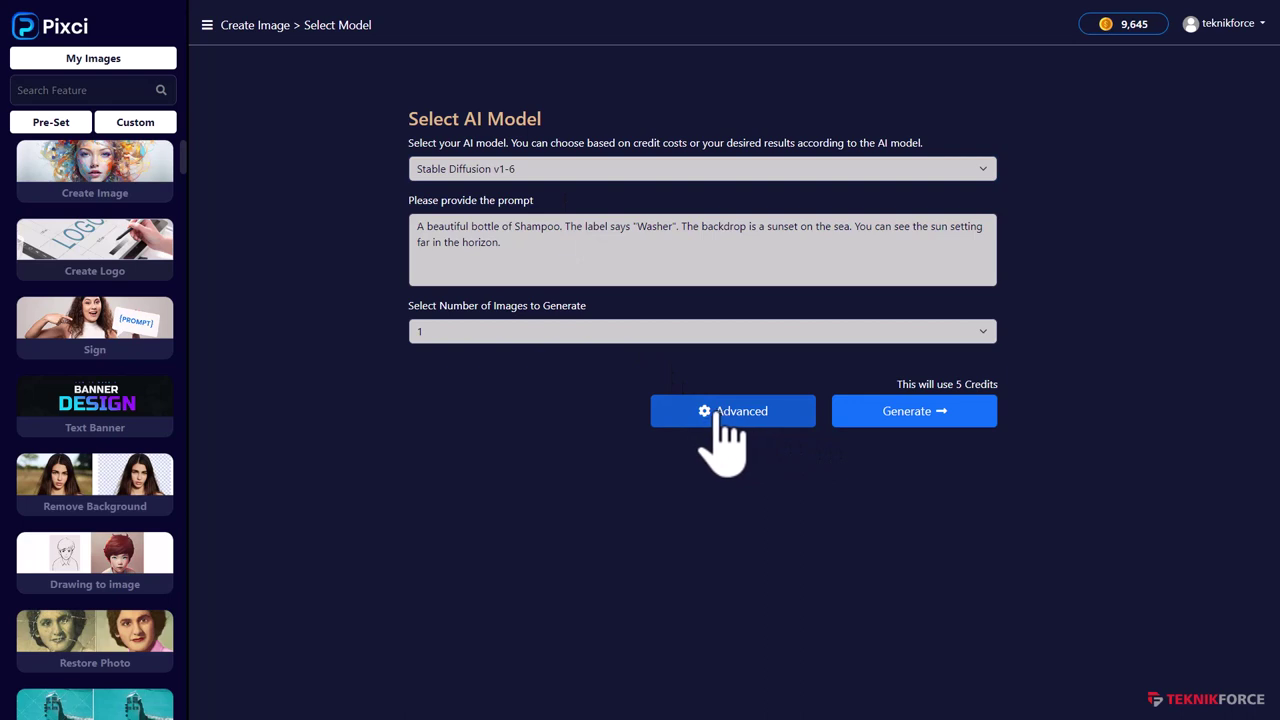
click(614, 334)
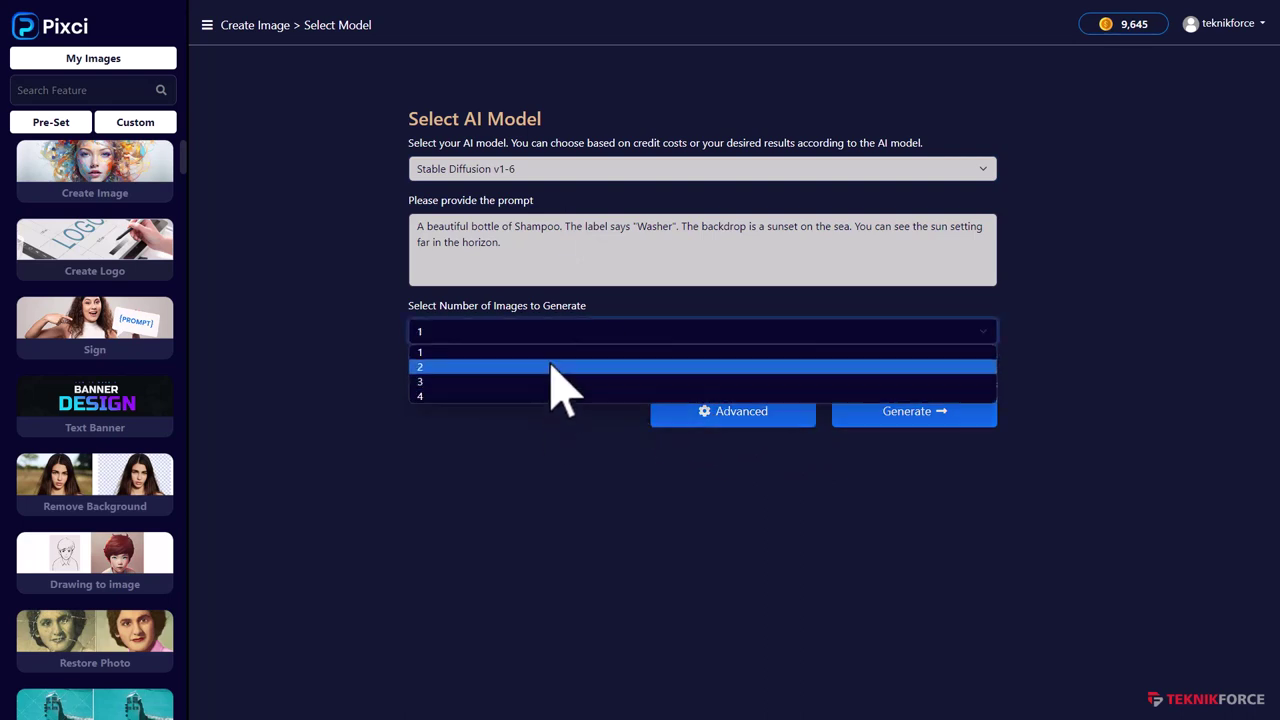
click(591, 515)
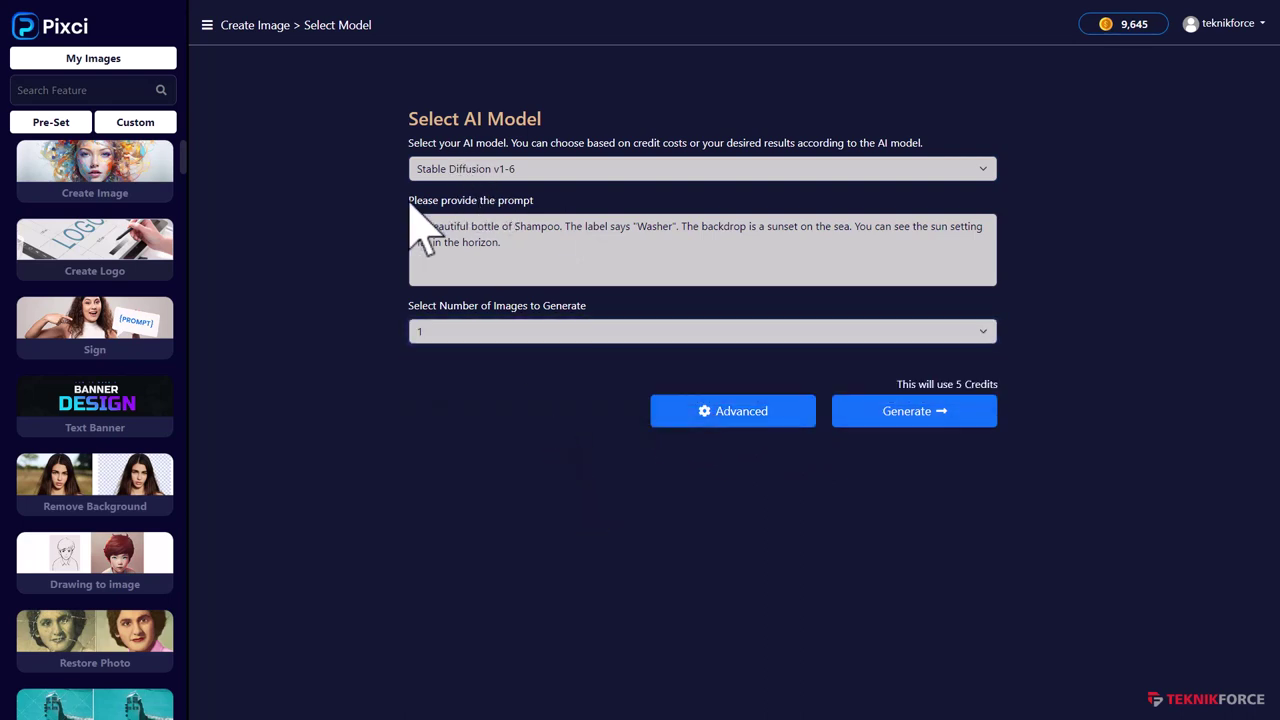
Check the advanced generation settings, keeping the Photographic style
click(728, 415)
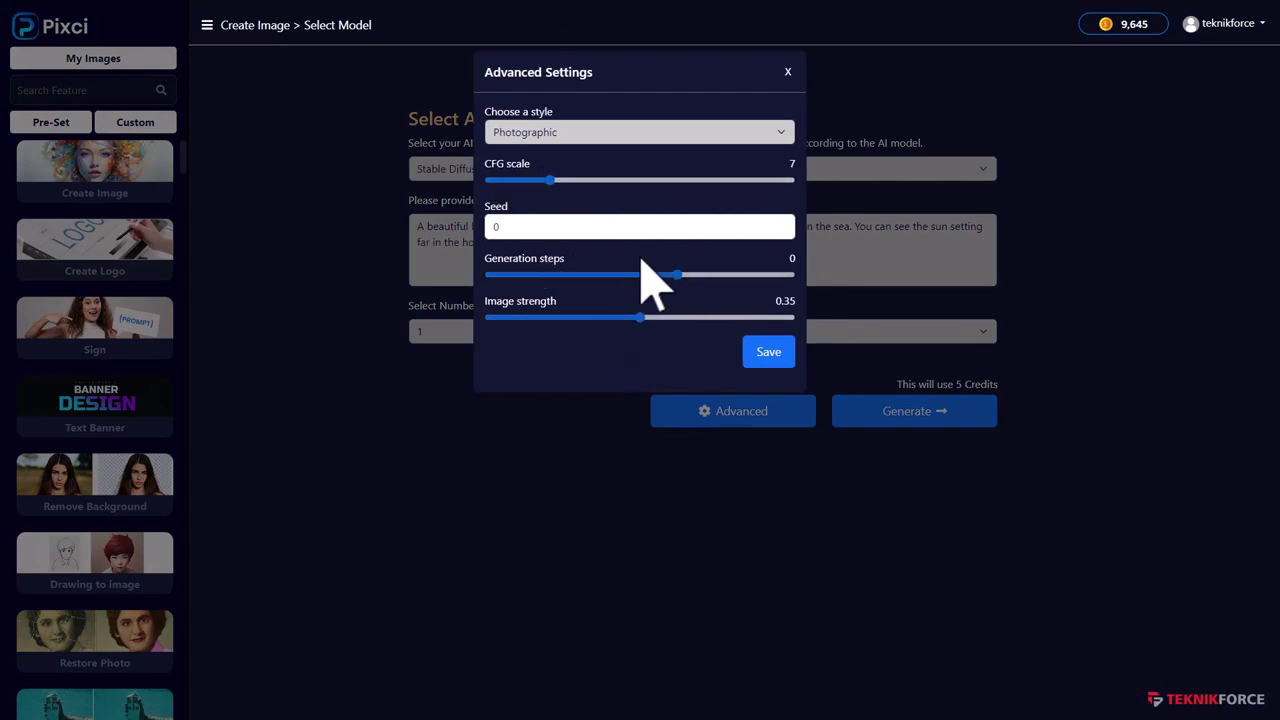
click(666, 136)
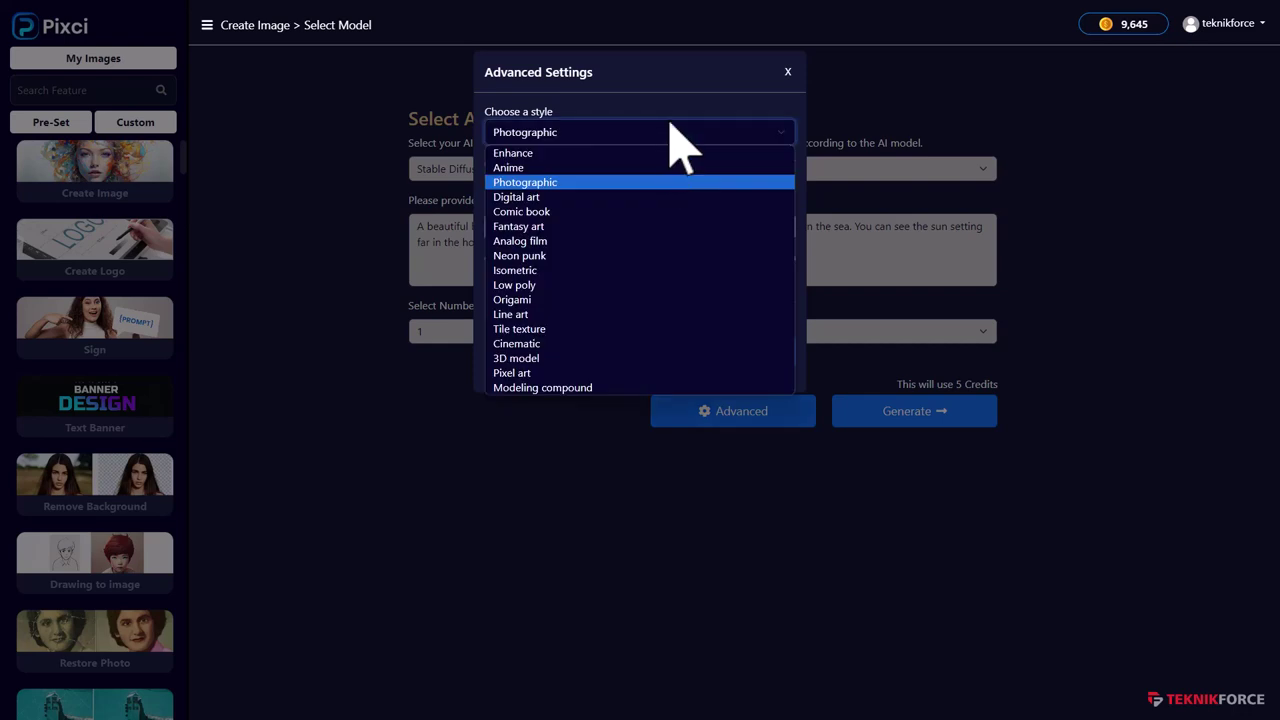
click(685, 95)
click(787, 74)
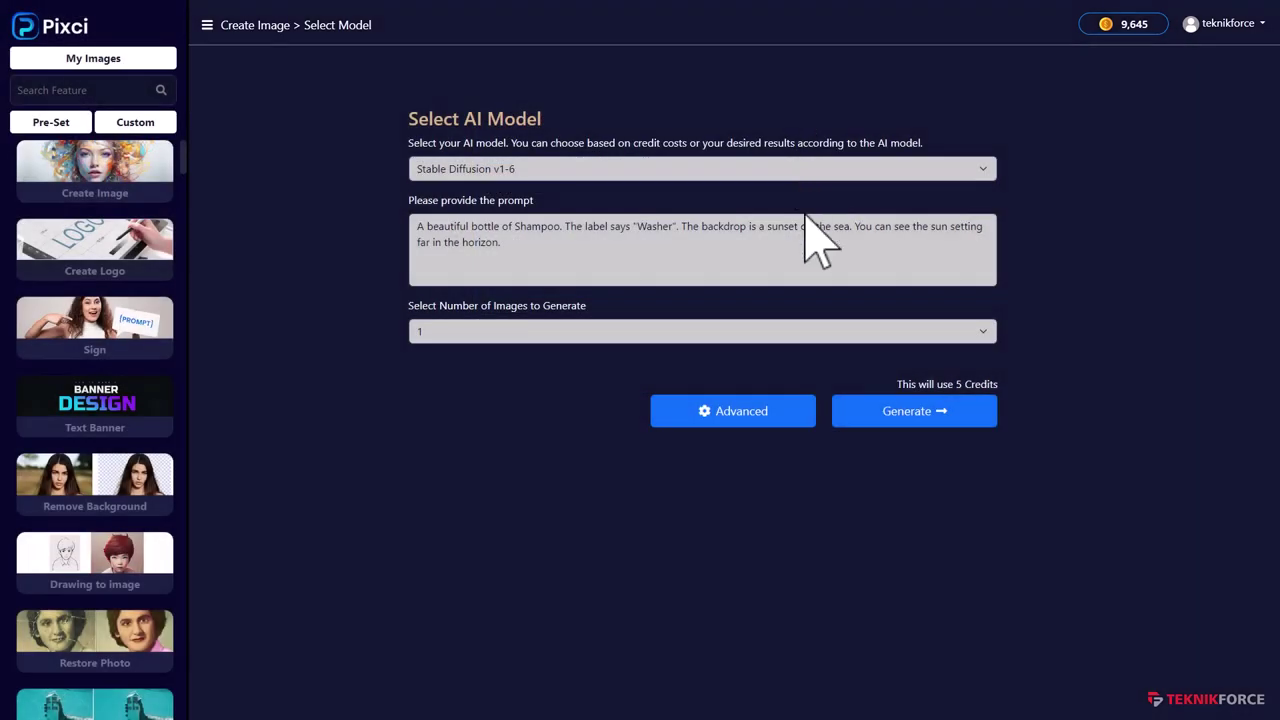
Generate the shampoo sunset image with Stable Diffusion v1-6
click(938, 423)
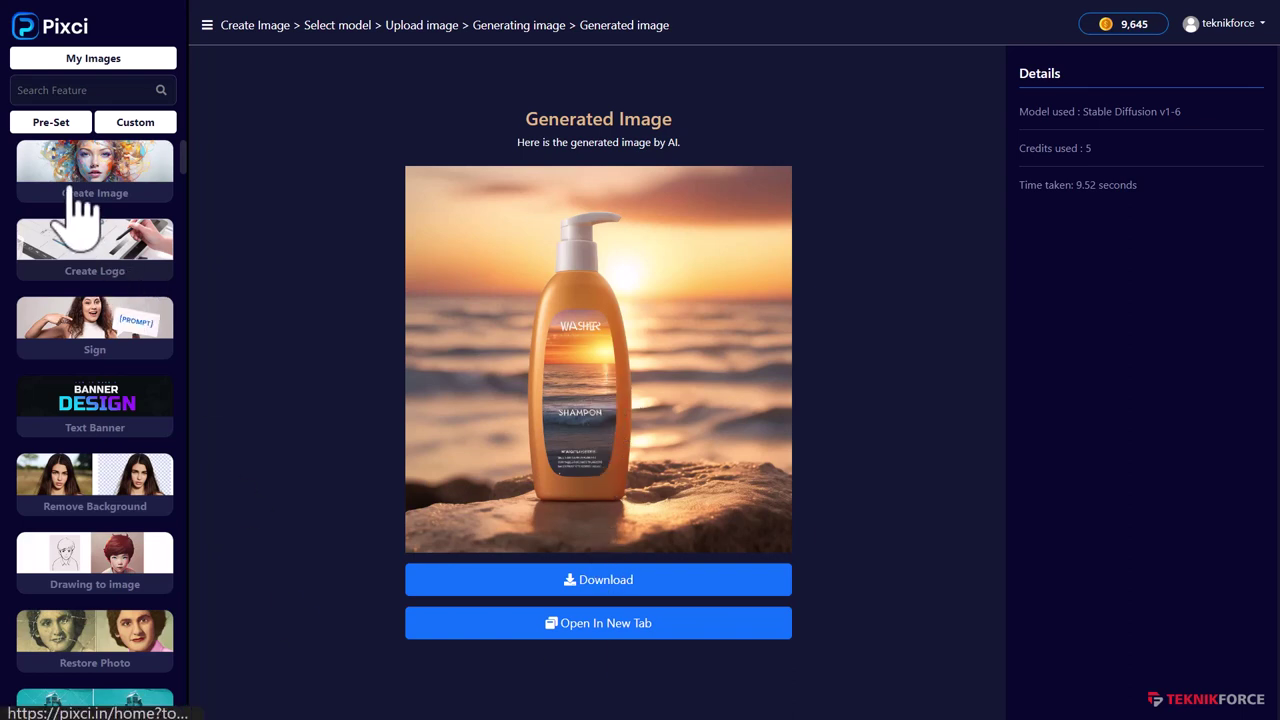
click(120, 200)
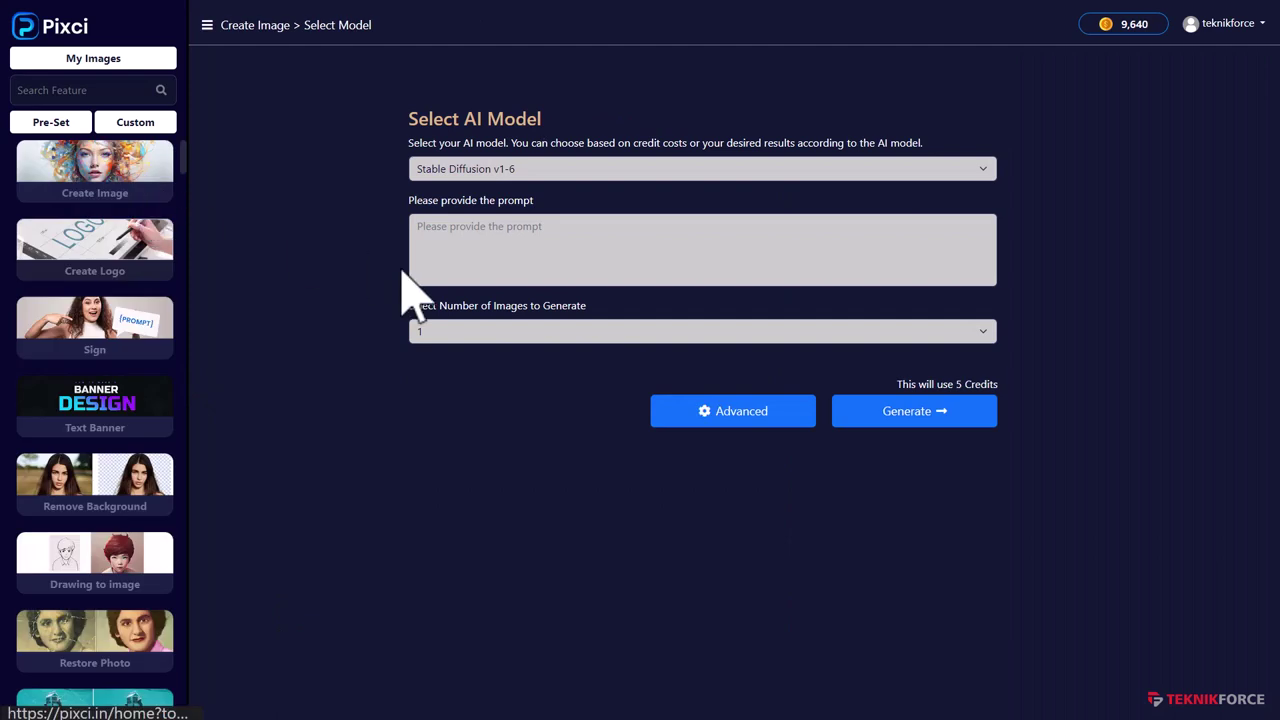
click(610, 258)
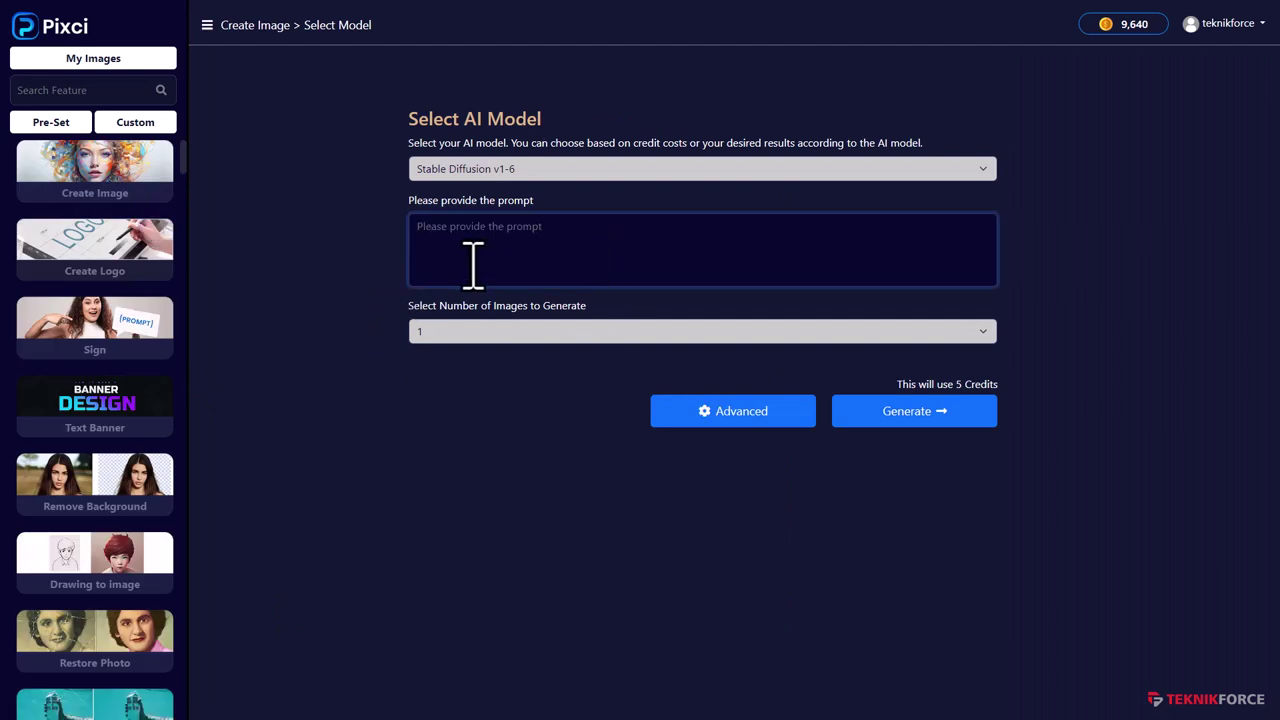
click(605, 178)
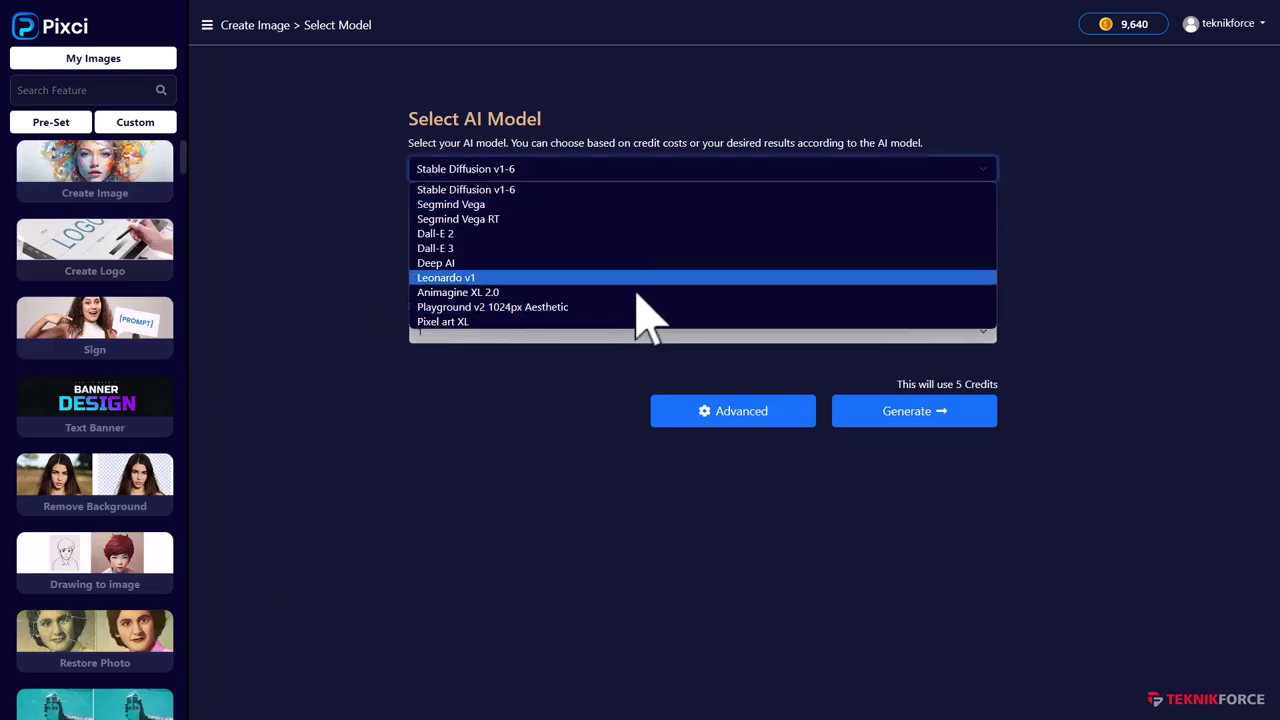
click(560, 492)
click(520, 168)
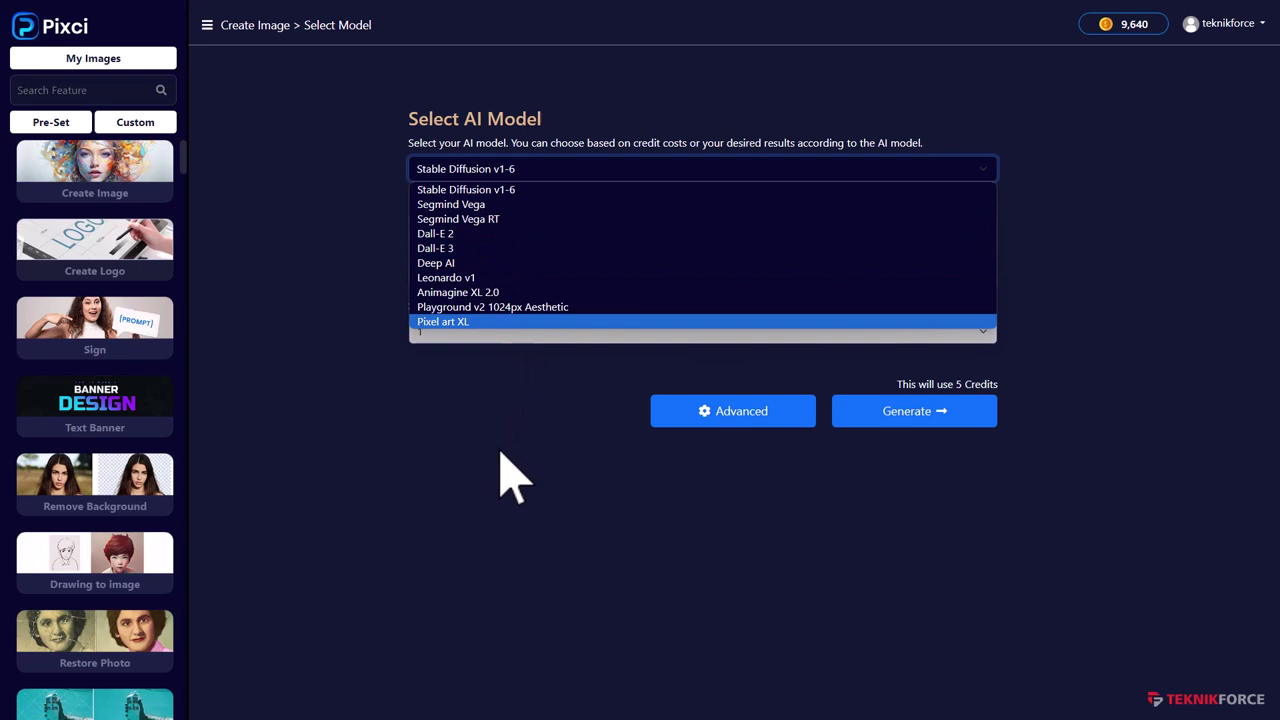
click(270, 312)
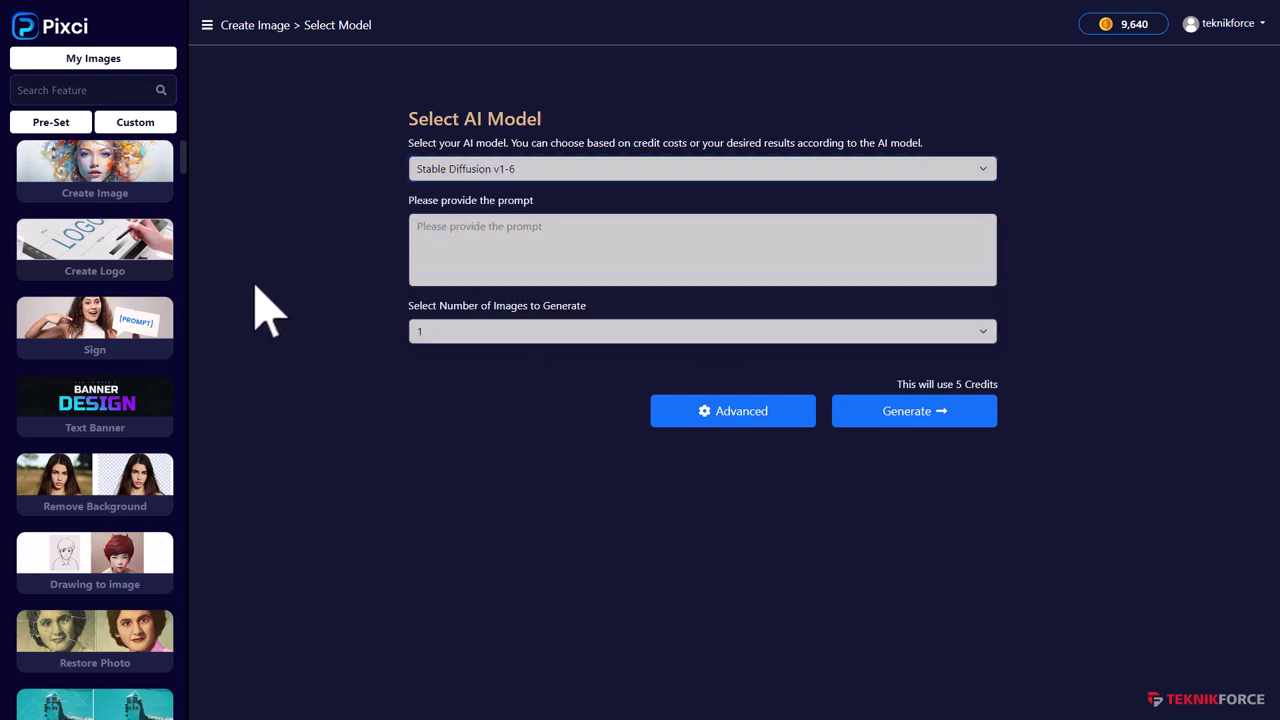
Generate a Dall-E 3 logo for the plant food business Jeetfeed, checking its name and description
click(106, 264)
click(489, 172)
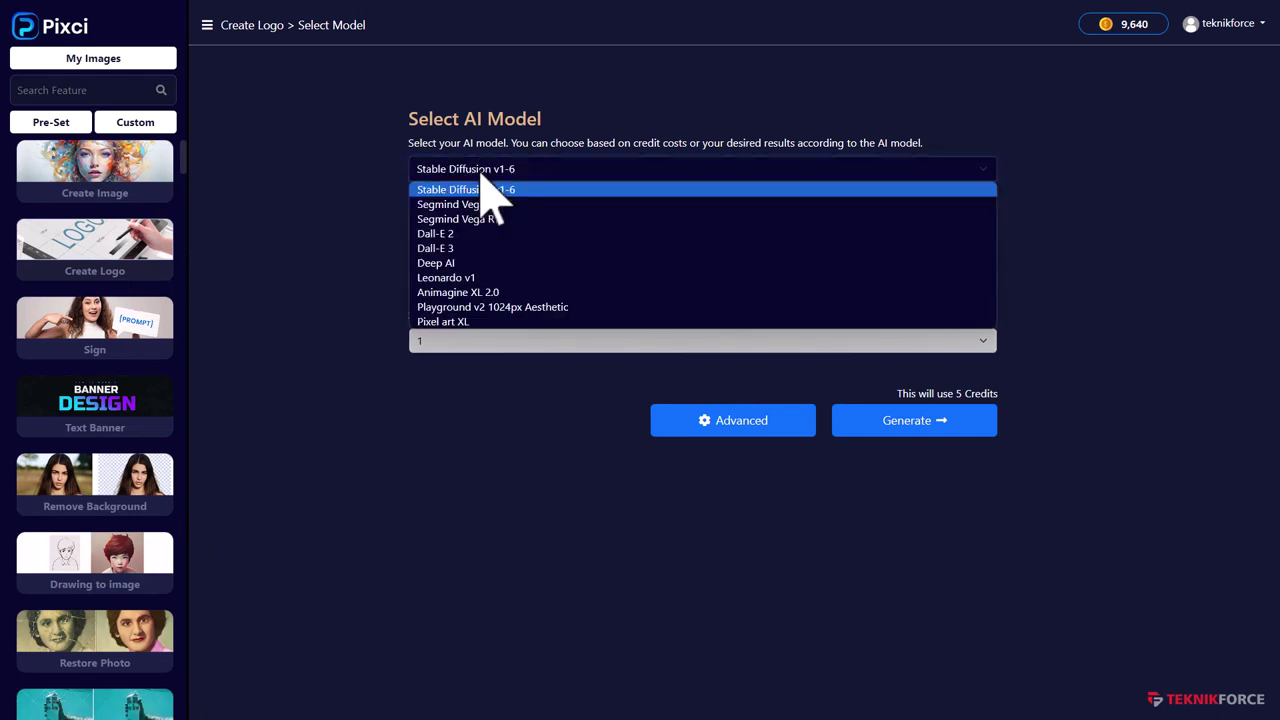
click(482, 266)
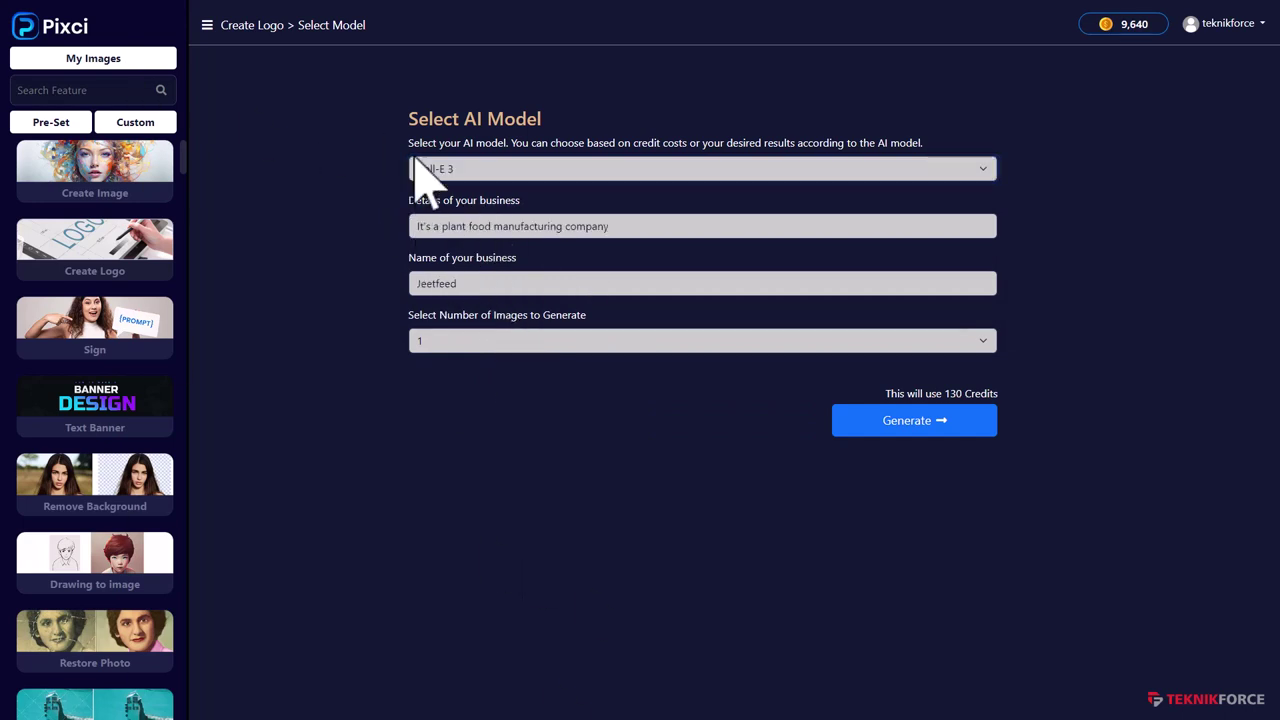
double_click(476, 287)
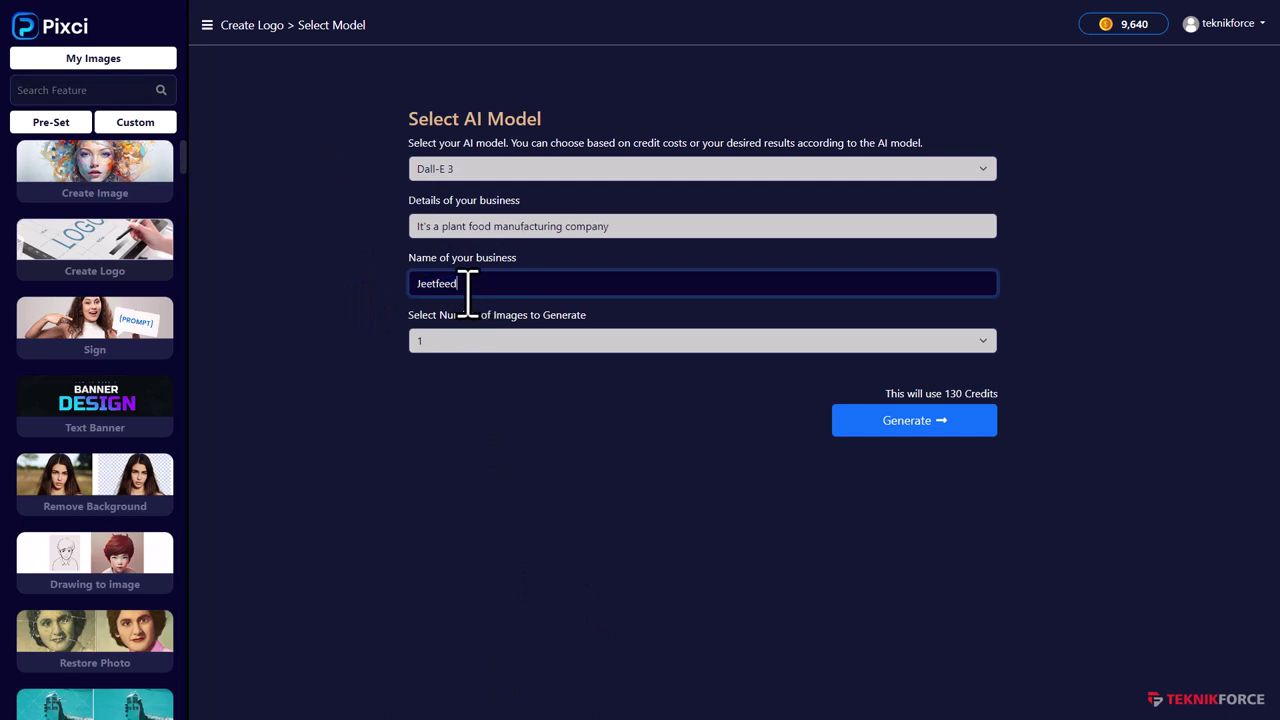
drag(432, 227, 586, 229)
click(586, 229)
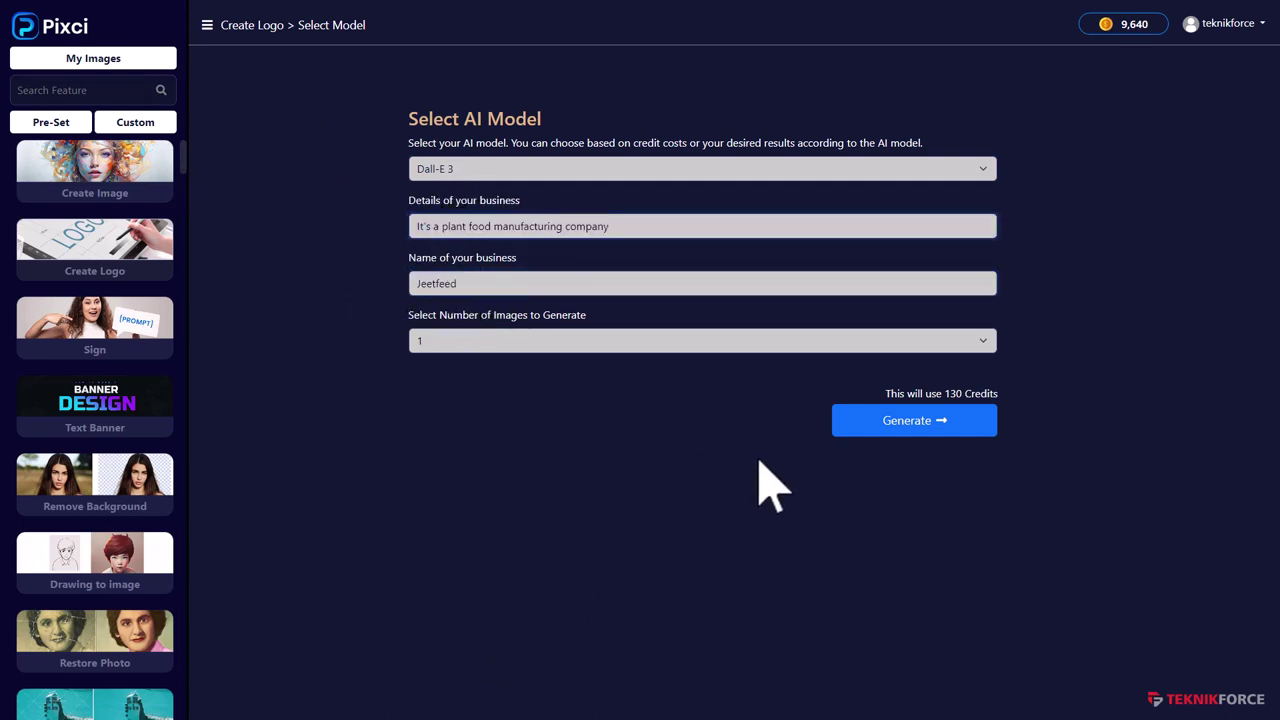
click(864, 412)
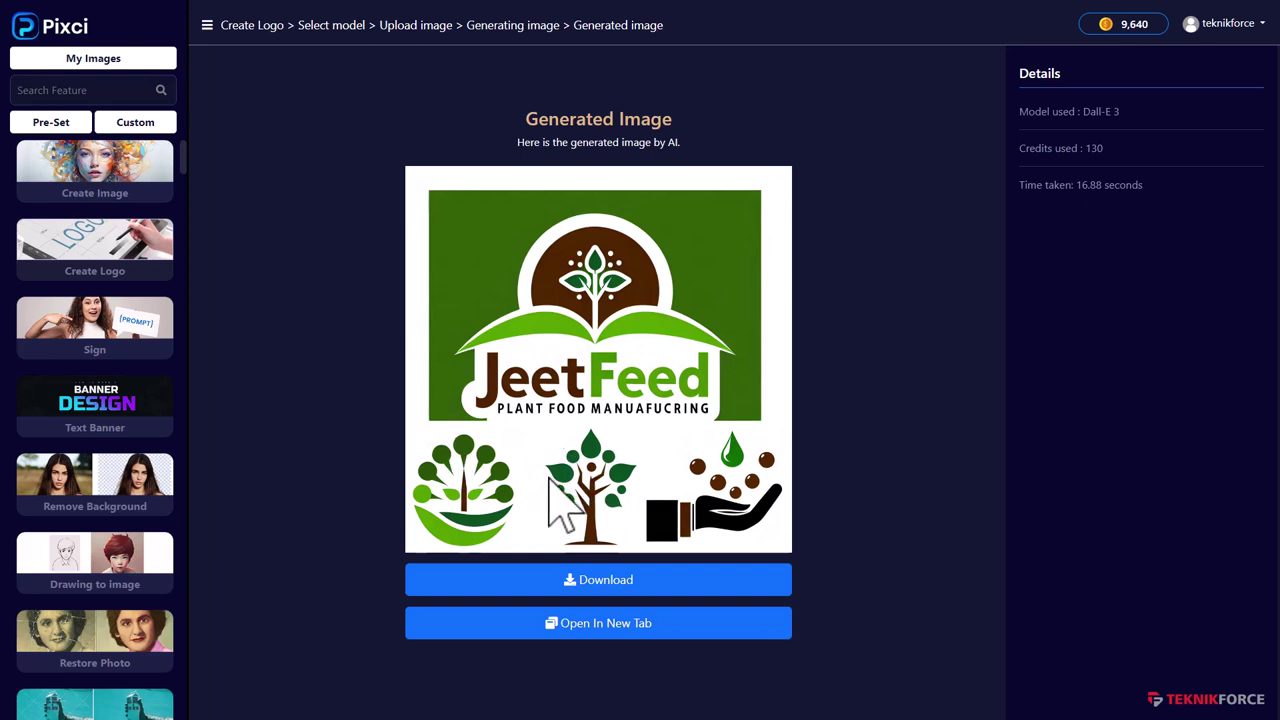
Set up a Stable Diffusion v1-6 logo form, then start a new image and show its model list
click(95, 190)
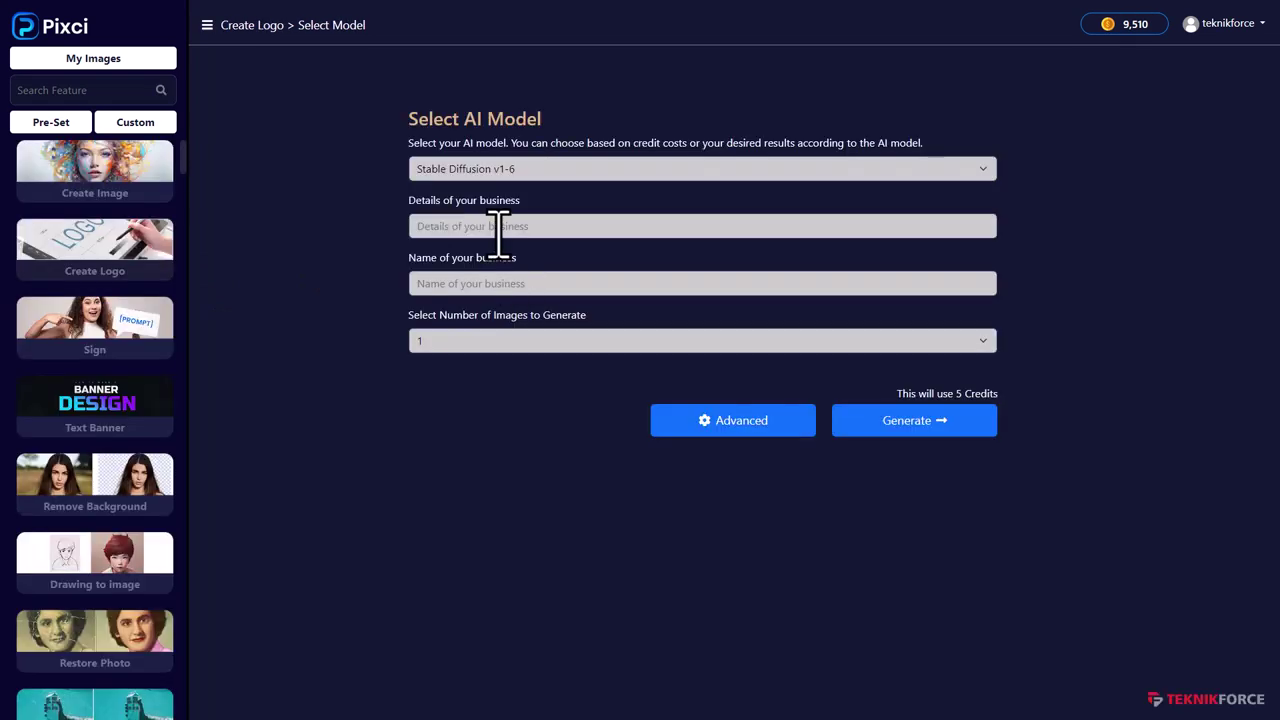
click(520, 170)
click(520, 188)
click(500, 226)
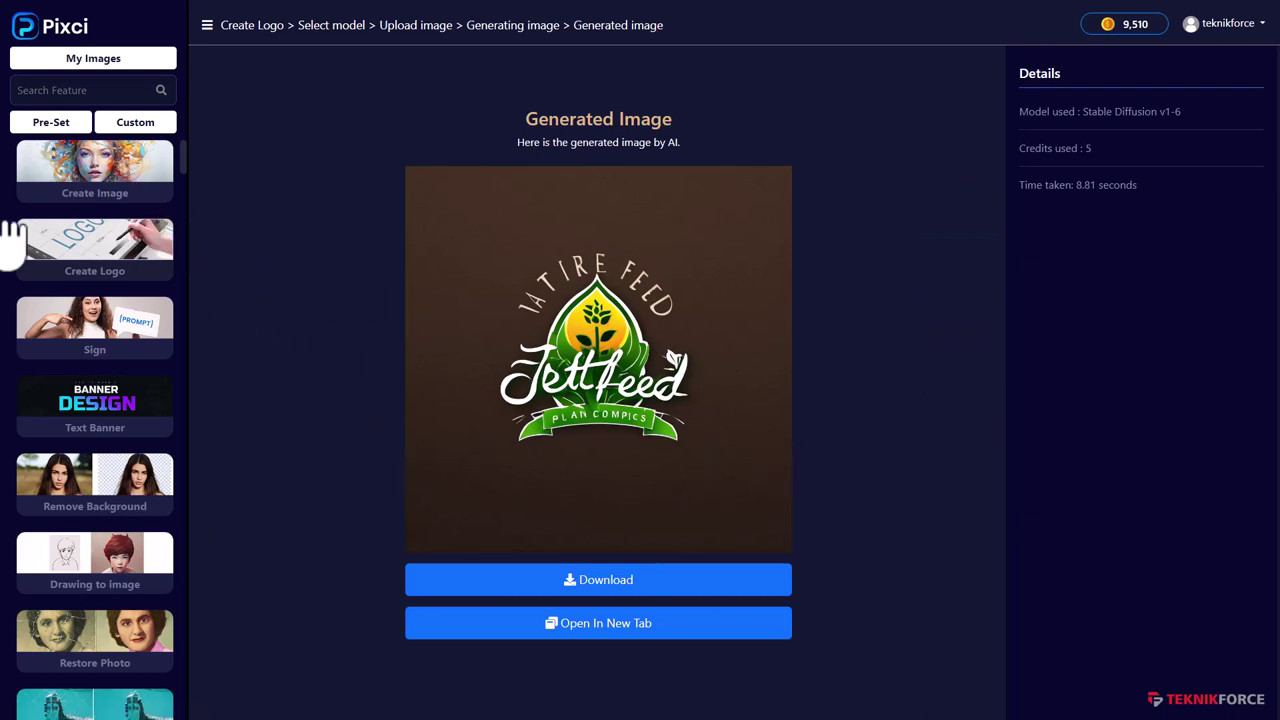
click(20, 195)
click(495, 170)
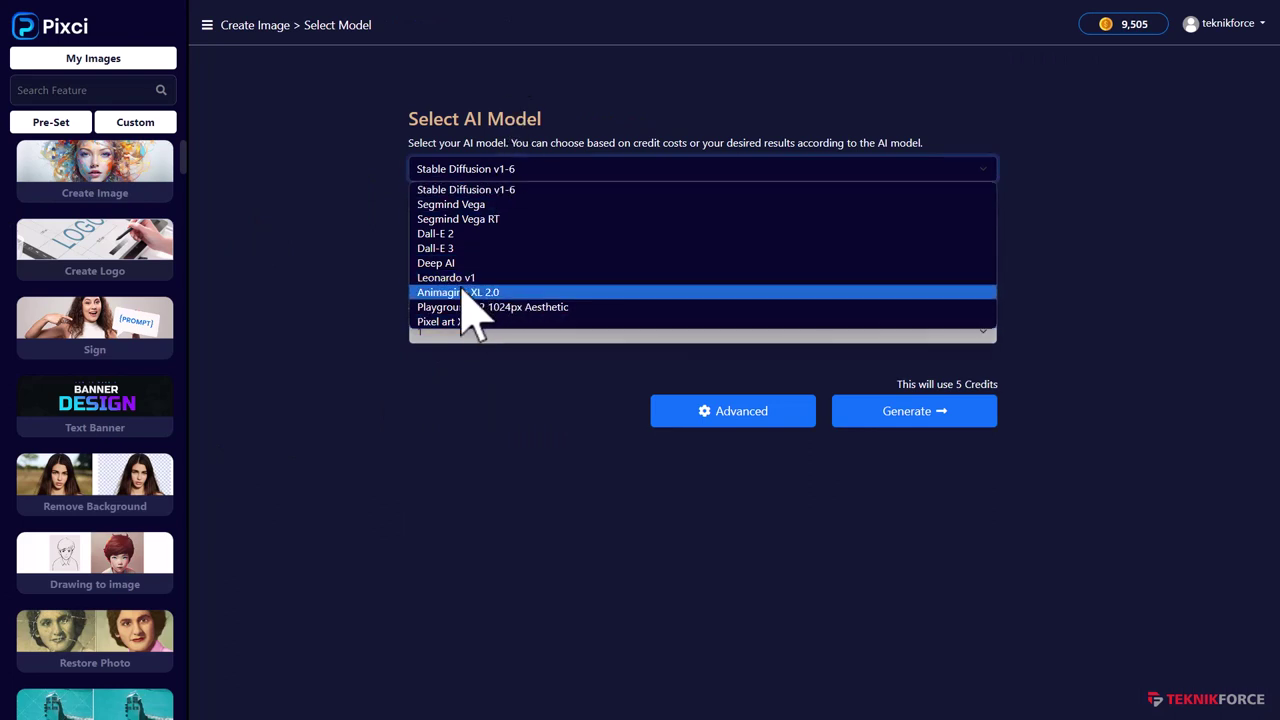
Keep Stable Diffusion v1-6, open the Sign feature, and enter the sign text and its holder
click(314, 380)
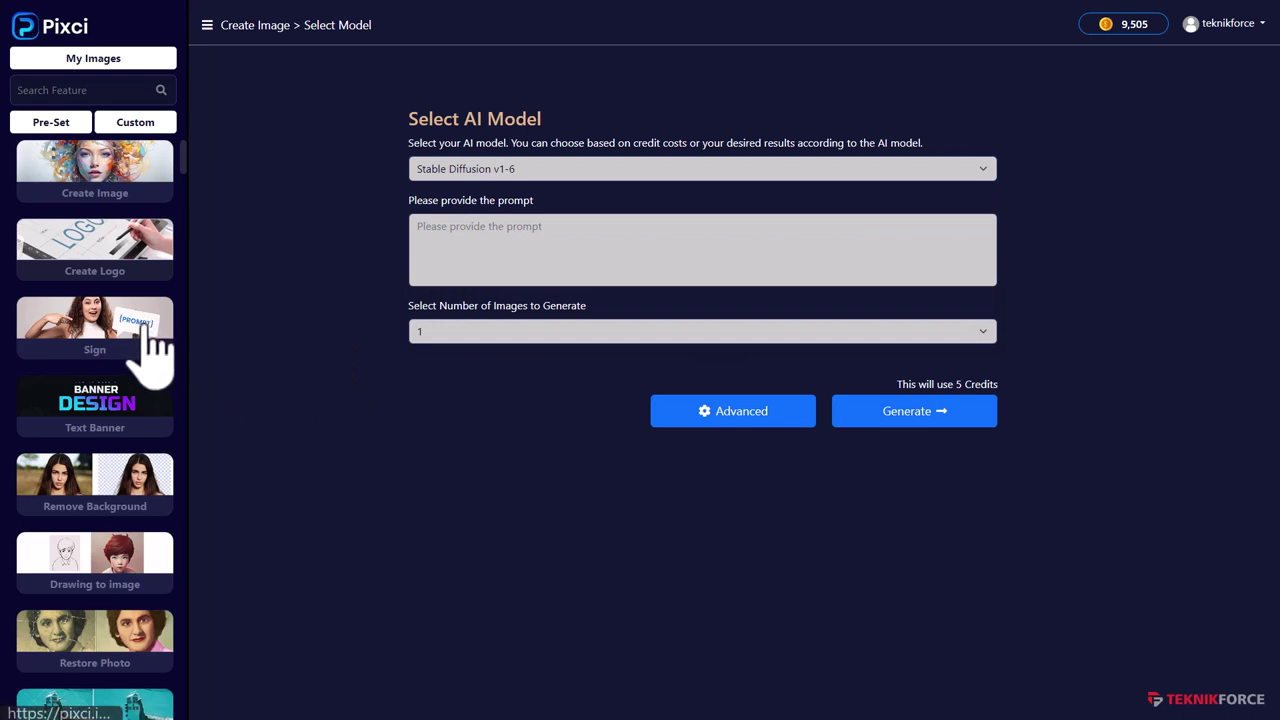
click(150, 345)
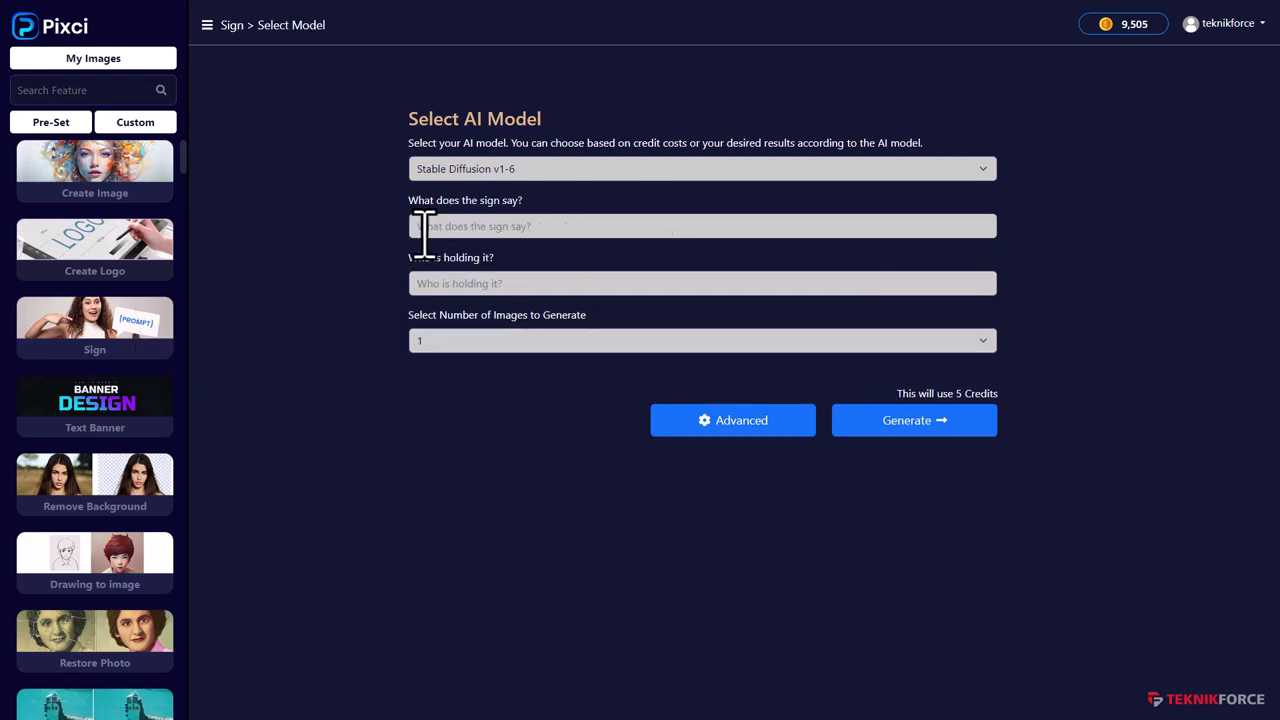
click(460, 227)
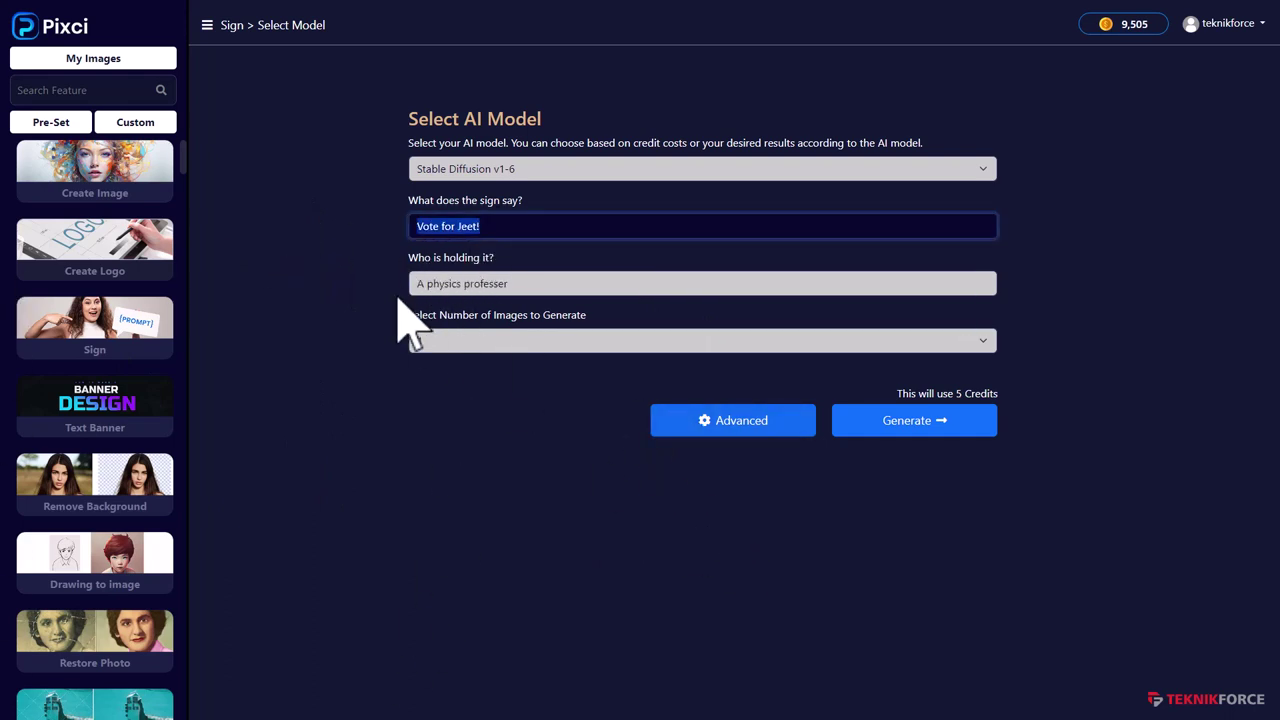
key(Tab)
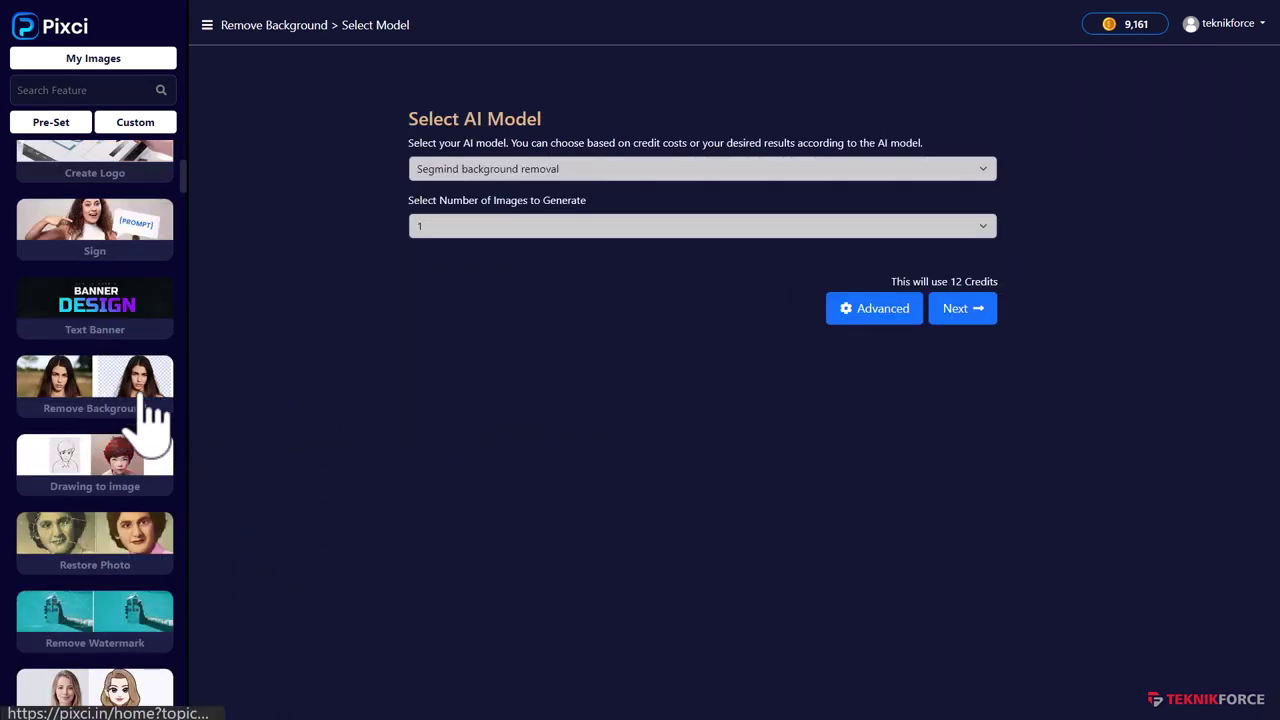
drag(147, 392, 491, 177)
click(491, 177)
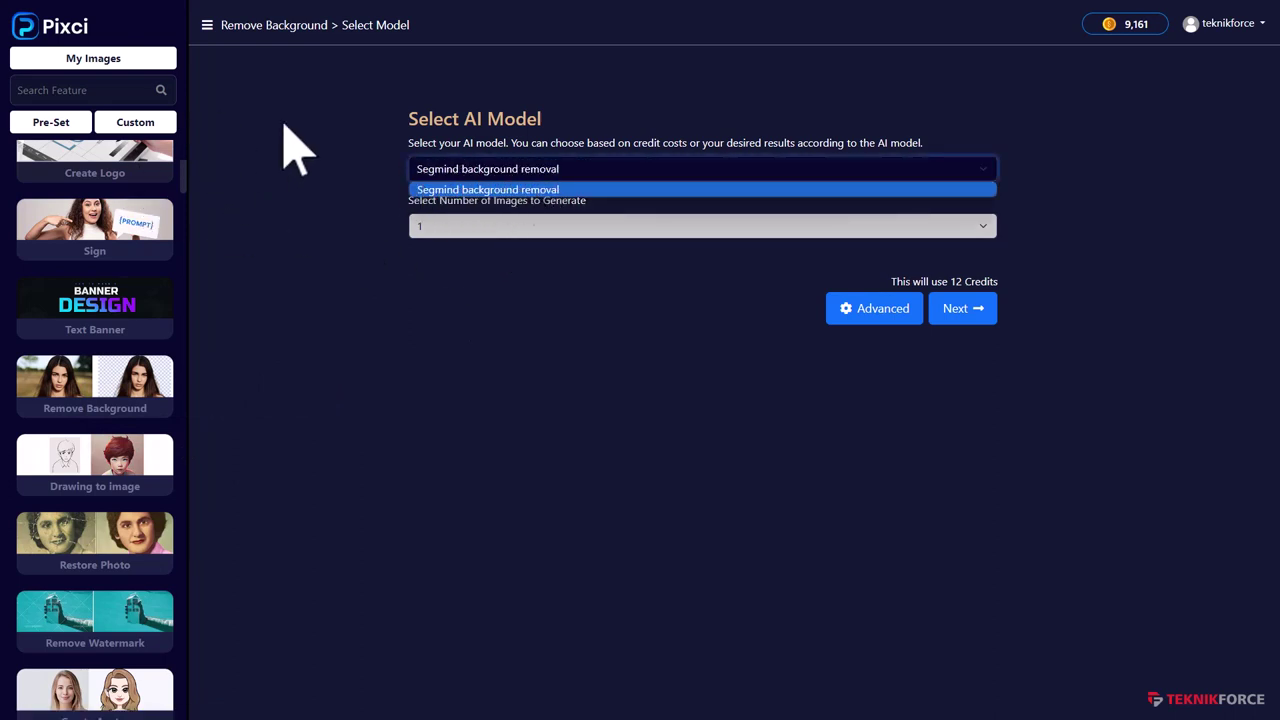
click(300, 230)
scroll(160, 450, down, 10)
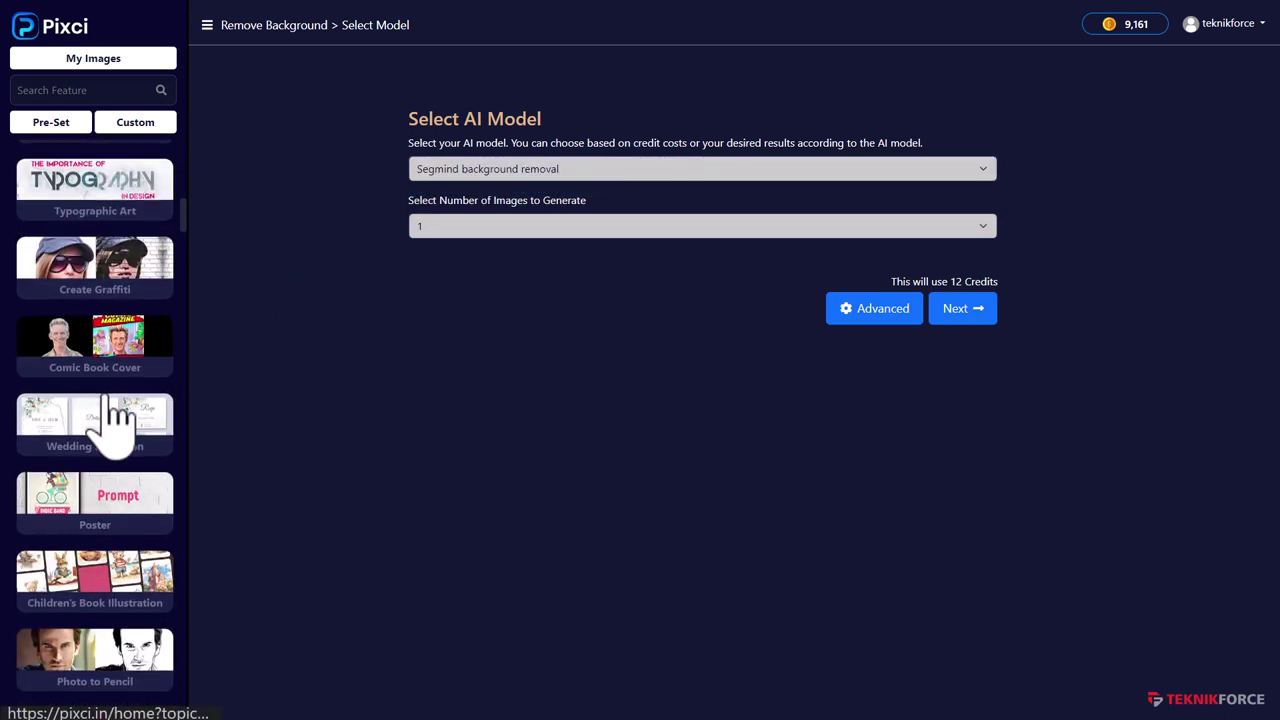
scroll(110, 420, down, 8)
scroll(132, 460, up, 2)
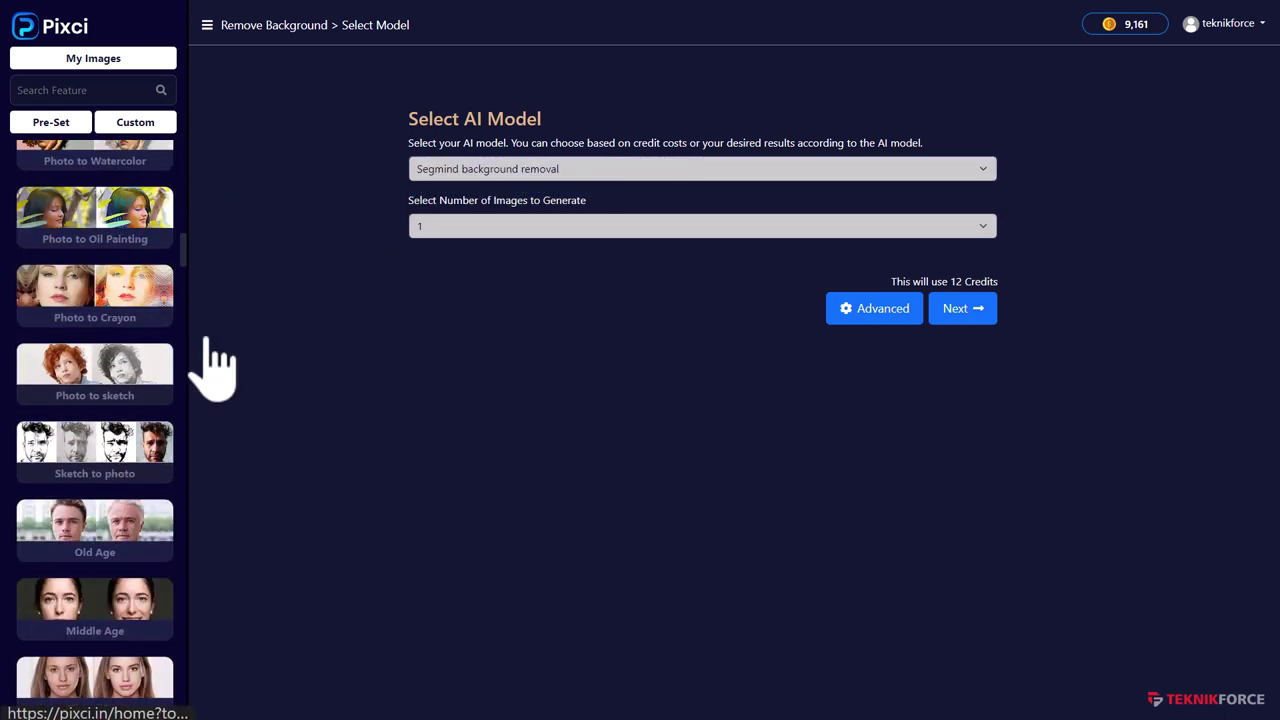
drag(182, 262, 186, 430)
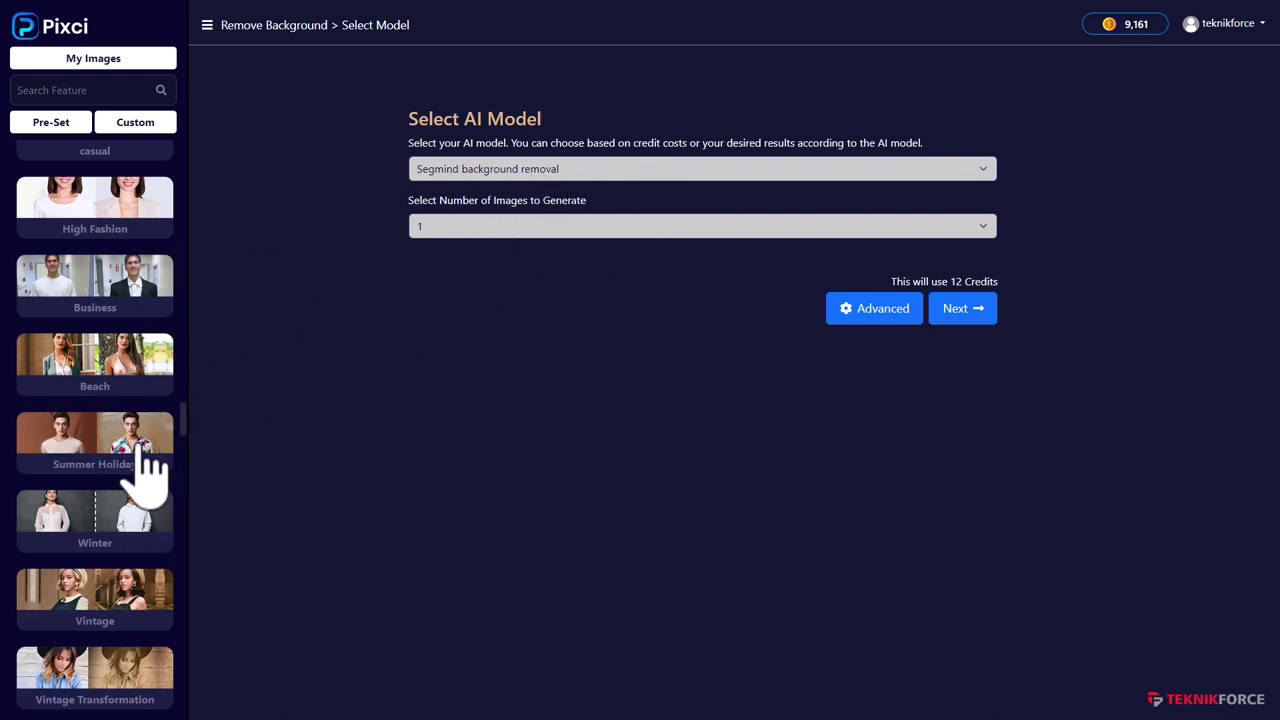
Upload the portrait photo and remove its background
click(958, 312)
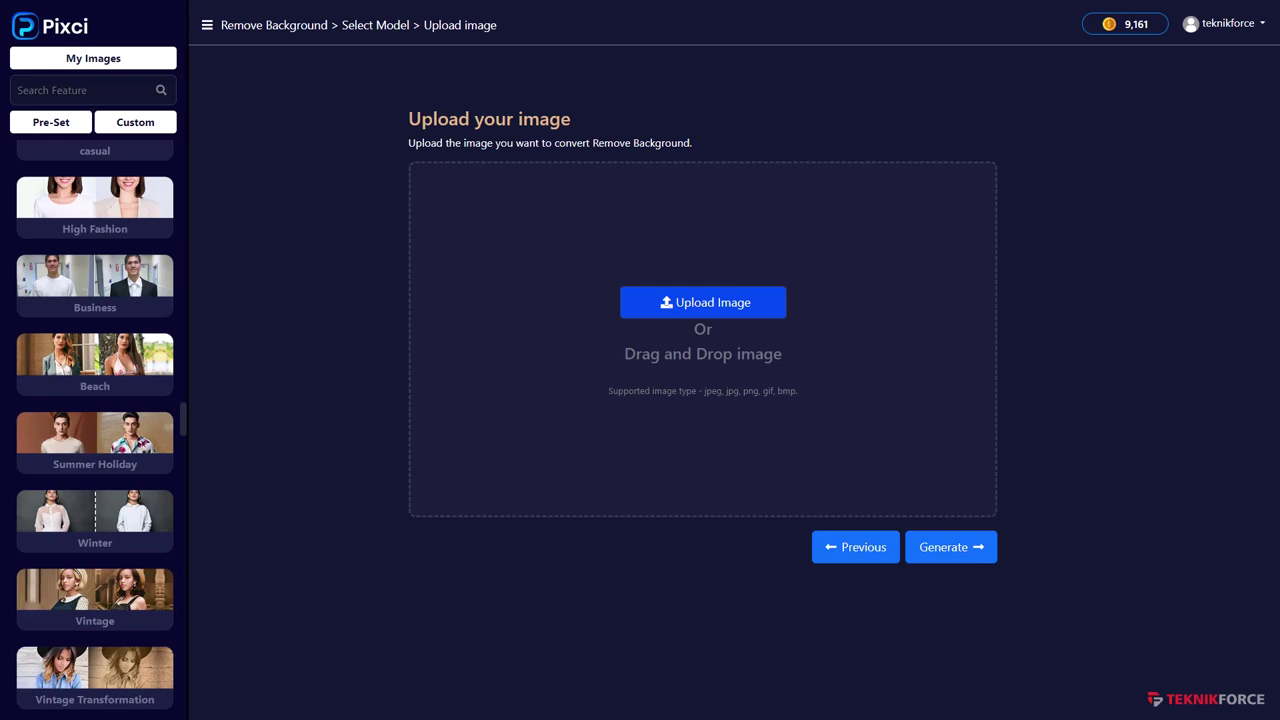
drag(1279, 306, 743, 371)
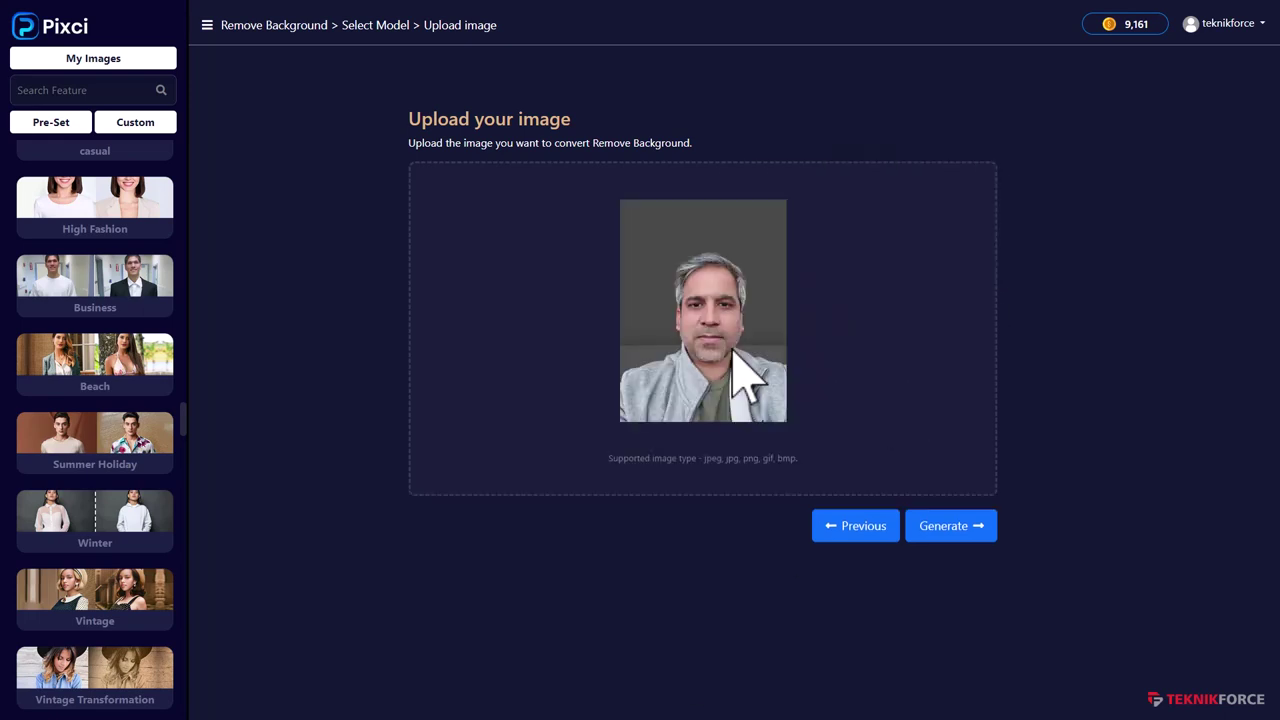
click(941, 530)
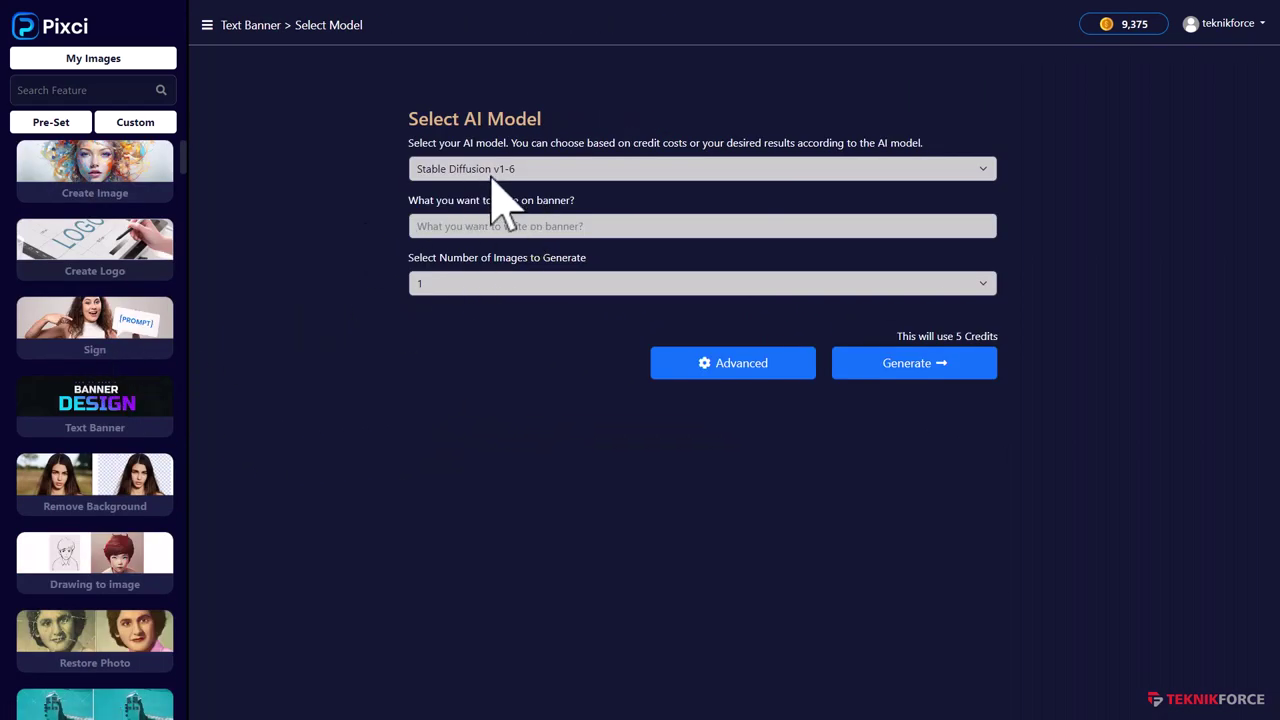
Pass through Remove Background to Remove Watermark, scrolling toward the Create Image for Blog card
click(46, 490)
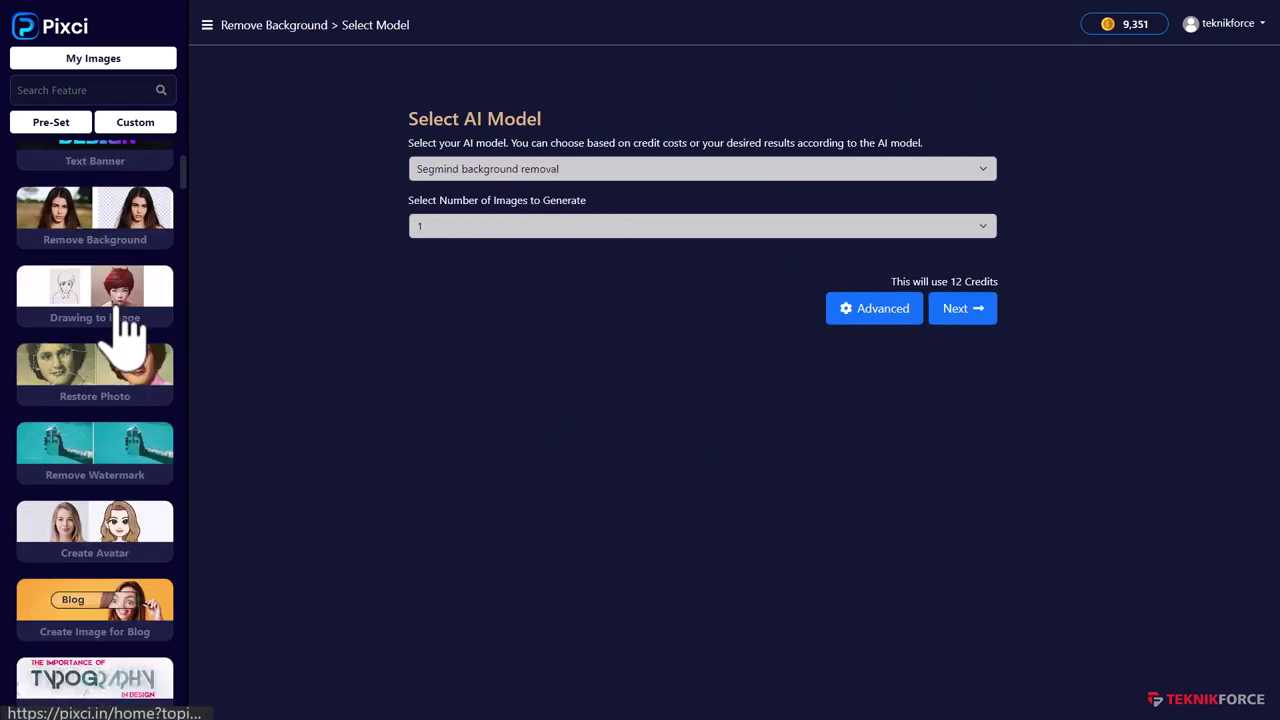
scroll(128, 375, down, 1)
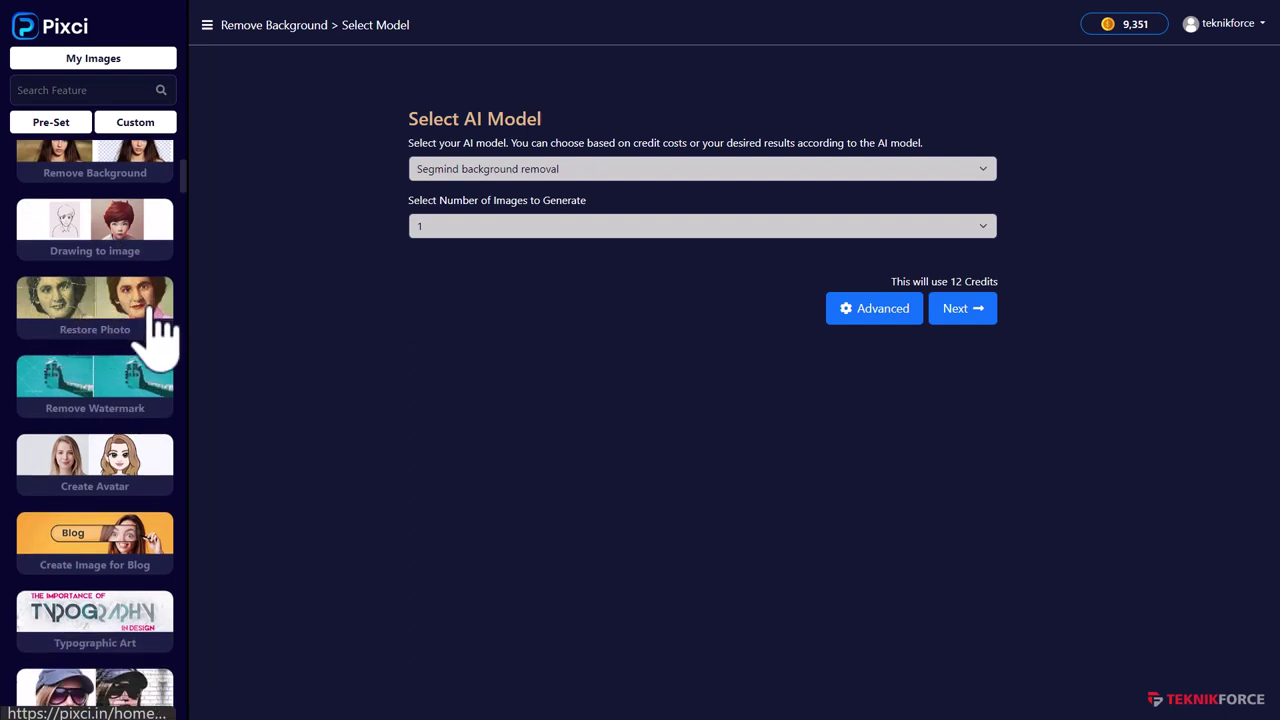
scroll(126, 350, down, 1)
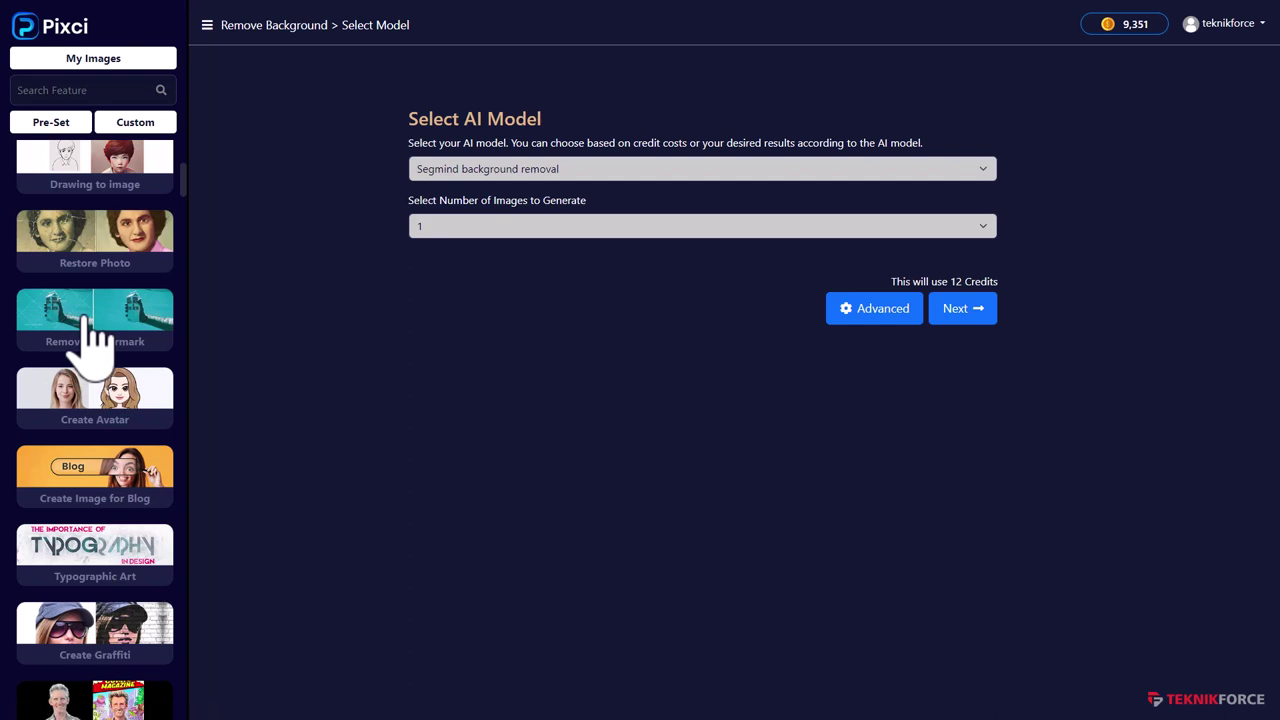
click(88, 333)
scroll(112, 470, down, 3)
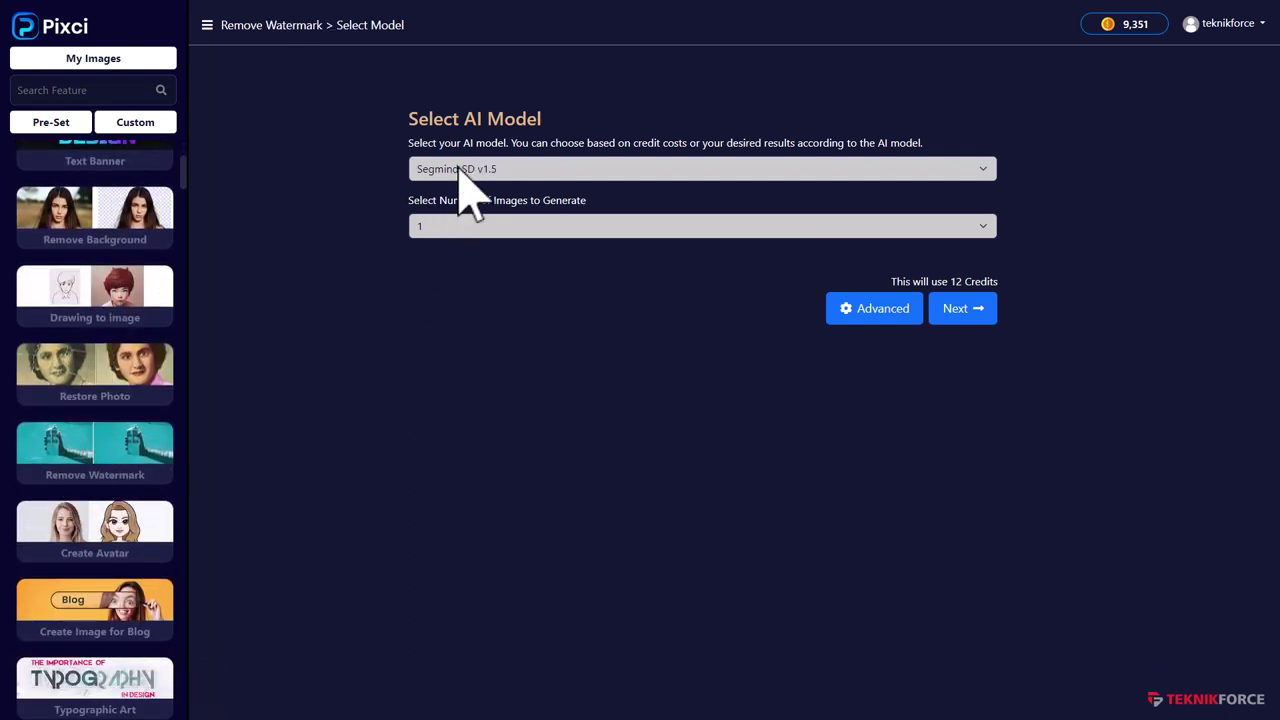
scroll(95, 500, down, 2)
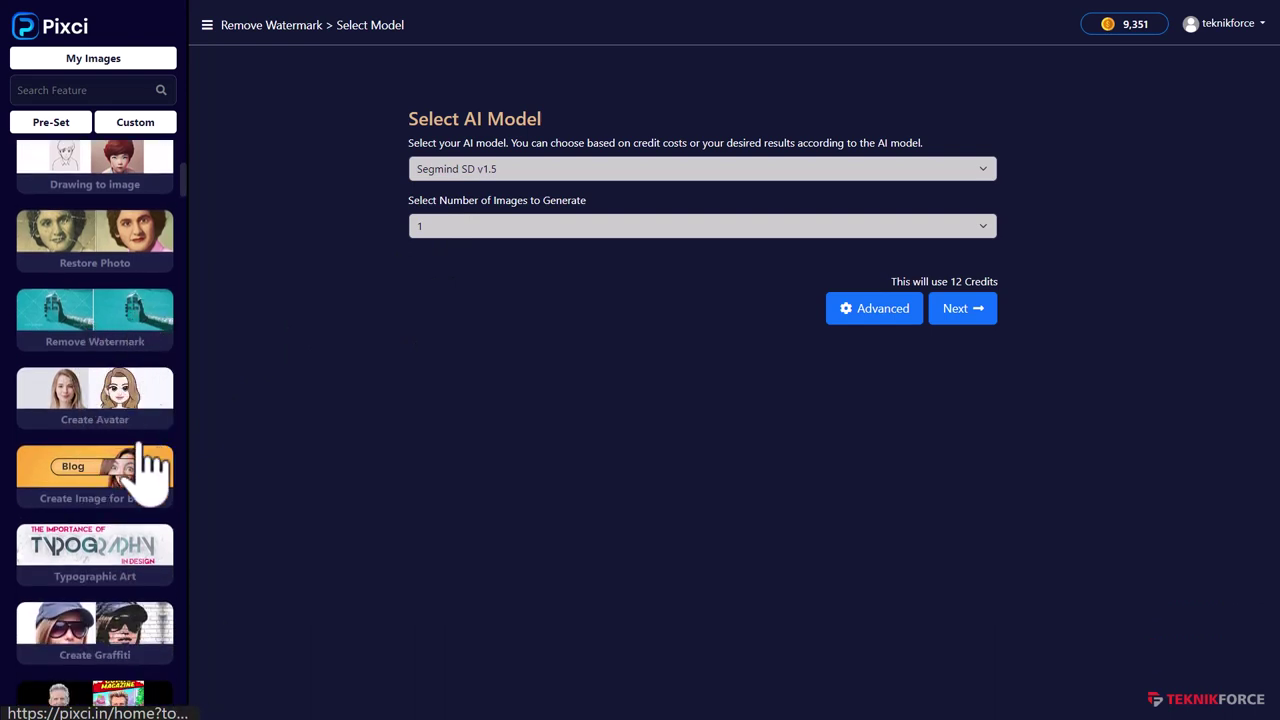
scroll(110, 450, down, 2)
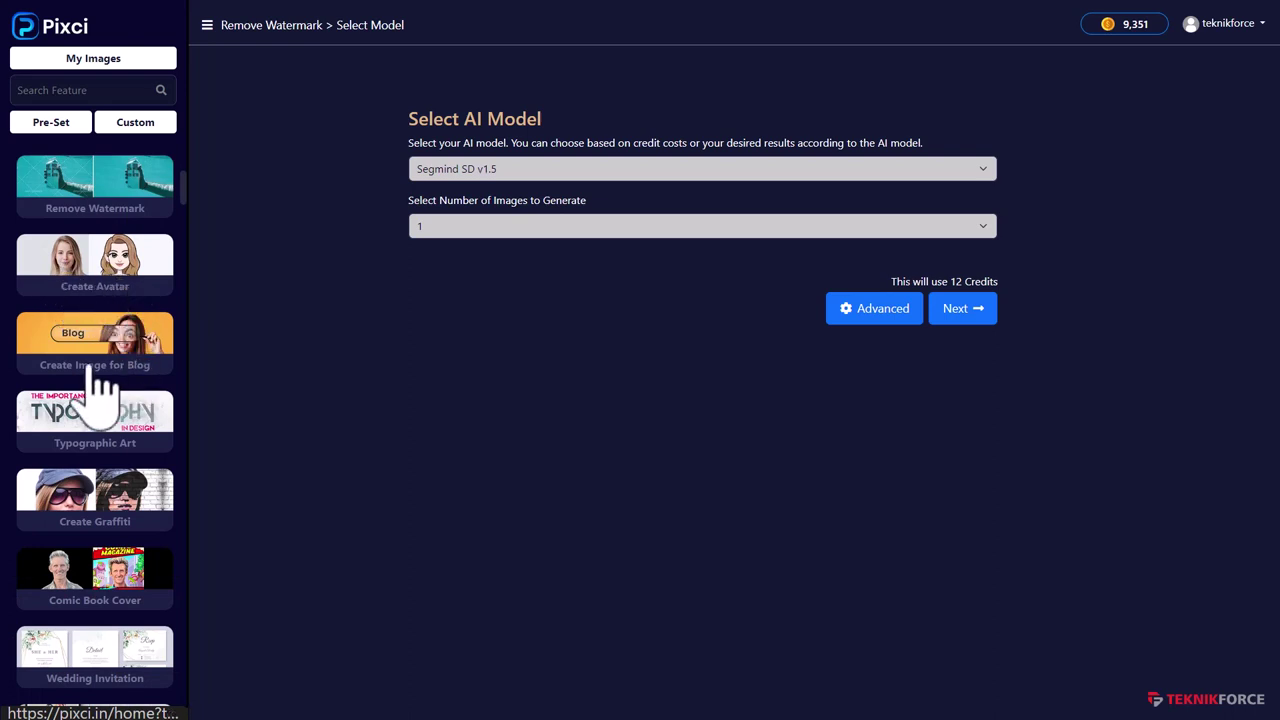
scroll(60, 390, down, 1)
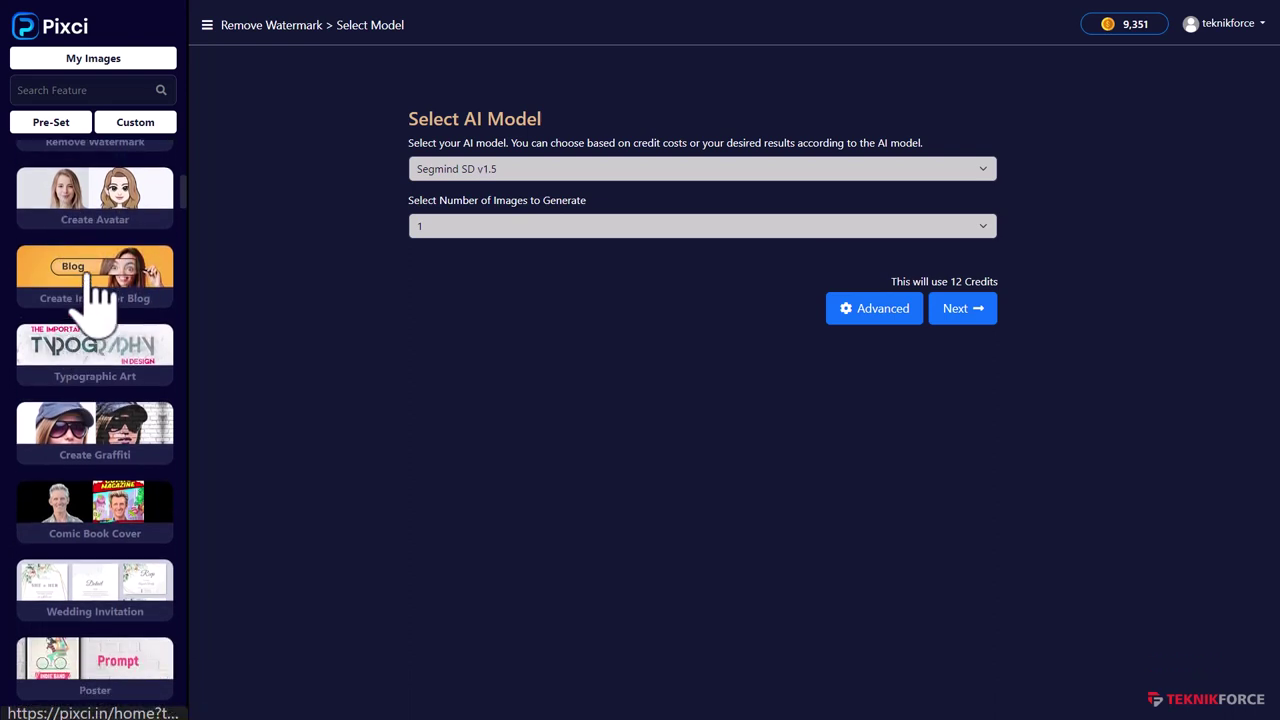
Start a blog-post image and choose Dall-E 3 as its AI model
click(148, 298)
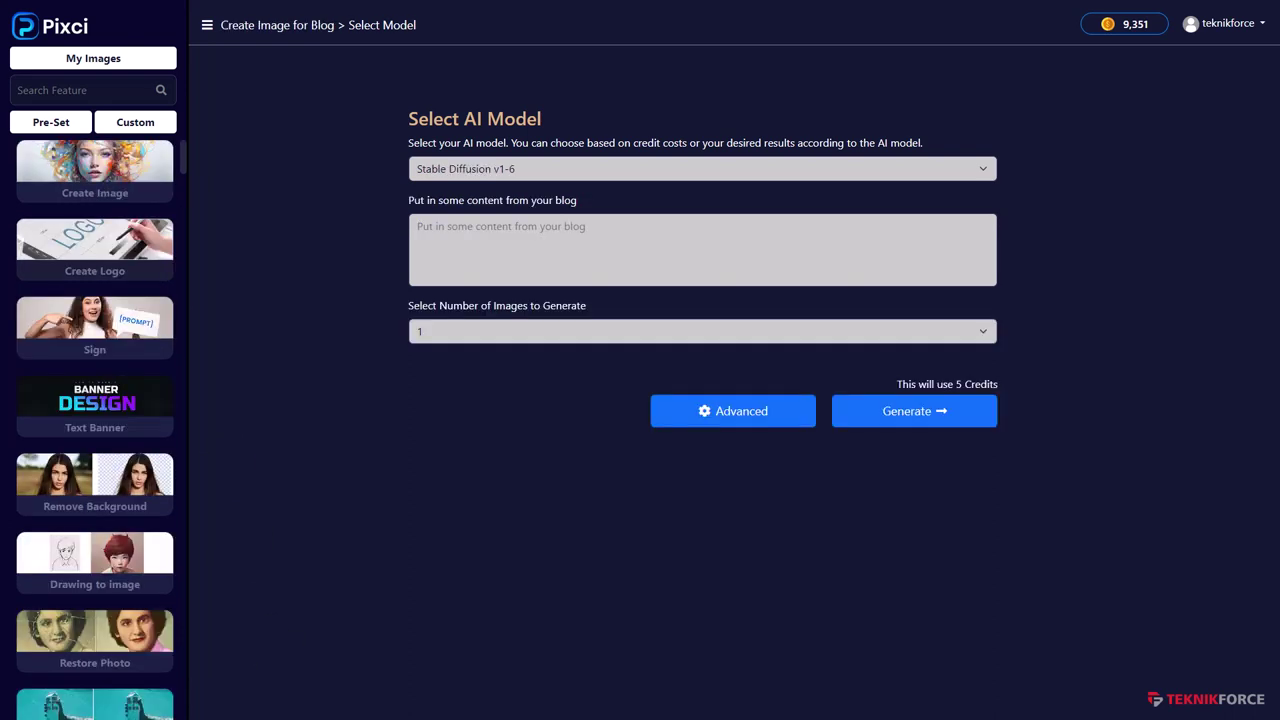
click(455, 168)
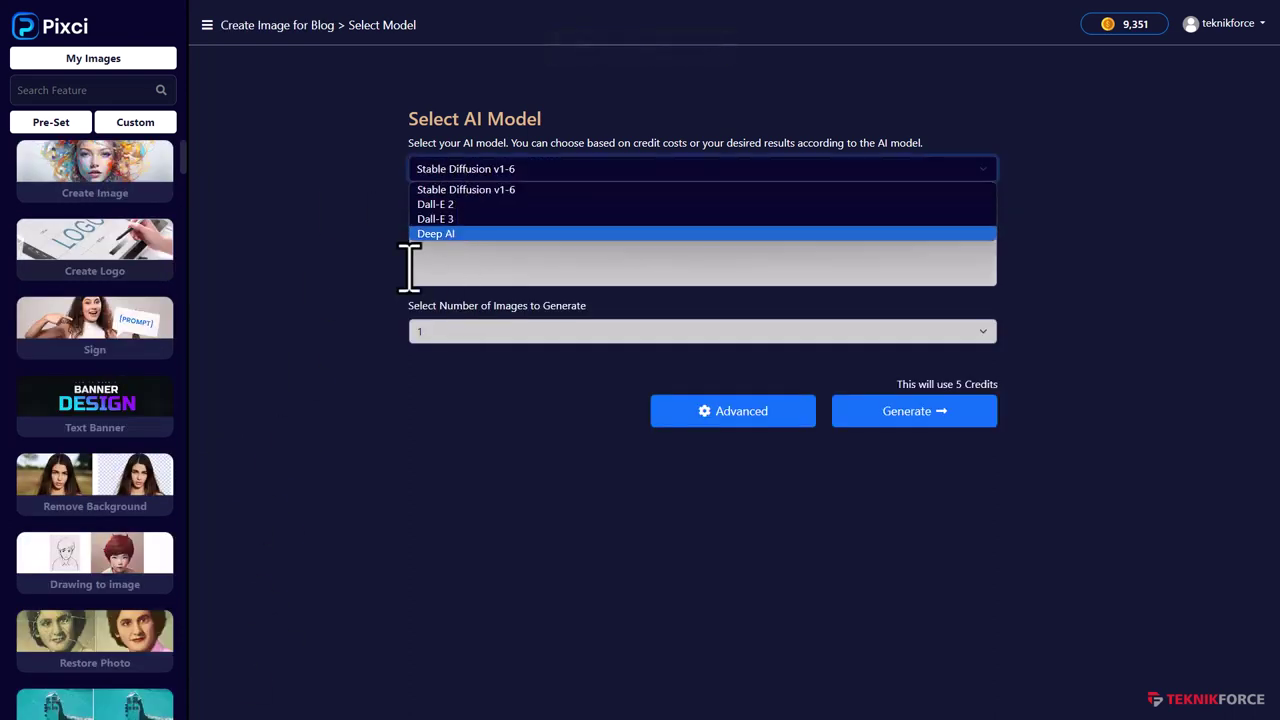
click(408, 262)
click(442, 236)
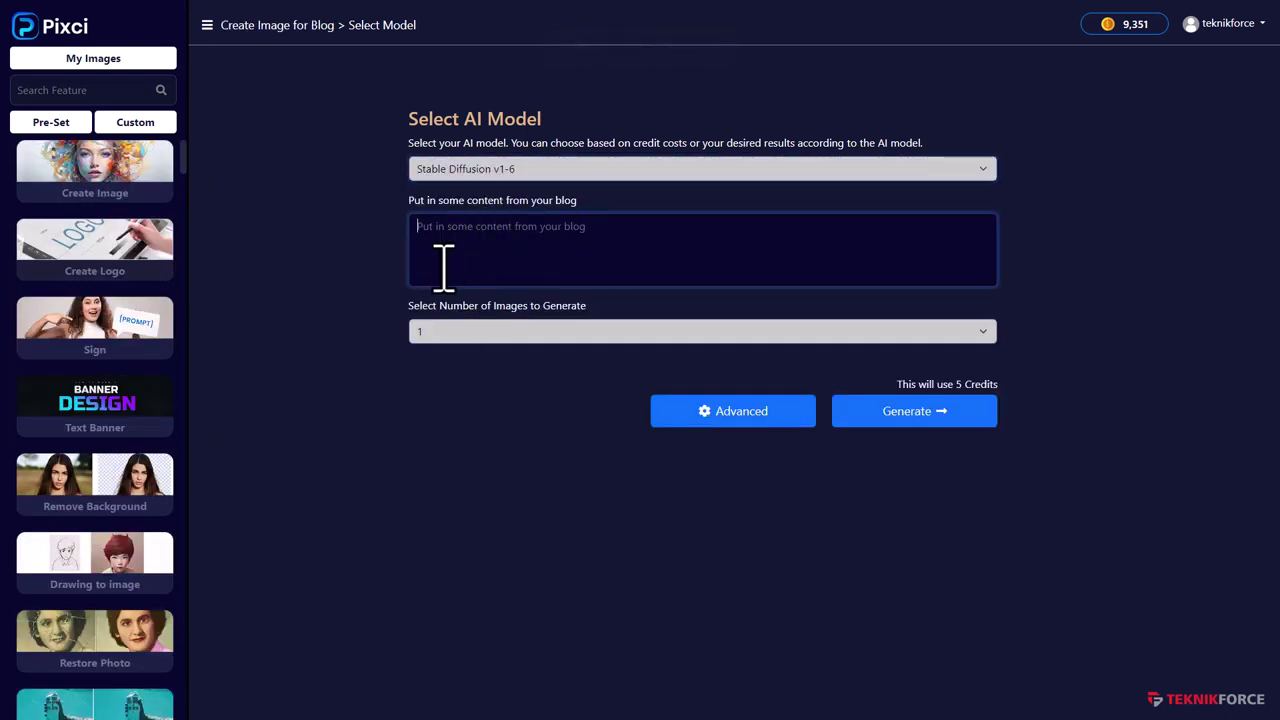
click(489, 169)
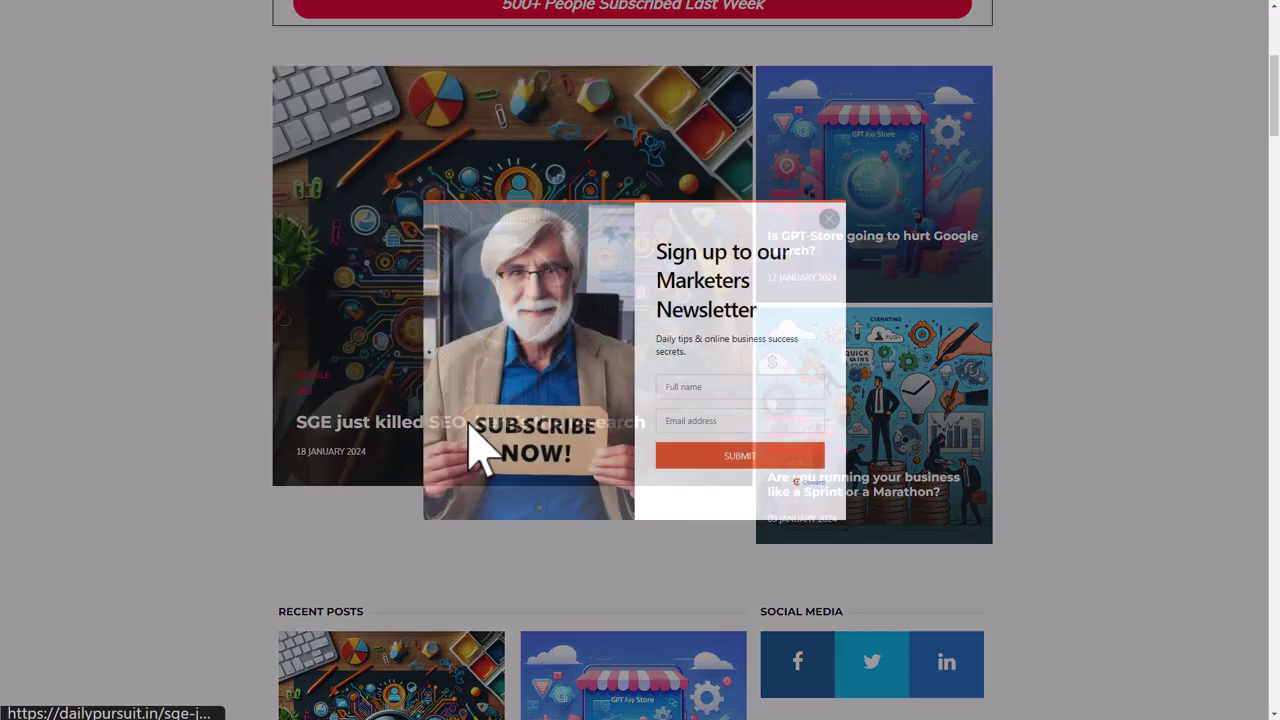
Copy the text of the 'SGE just killed SEO' article from the DailyPursuit blog
click(480, 445)
scroll(300, 257, down, 5)
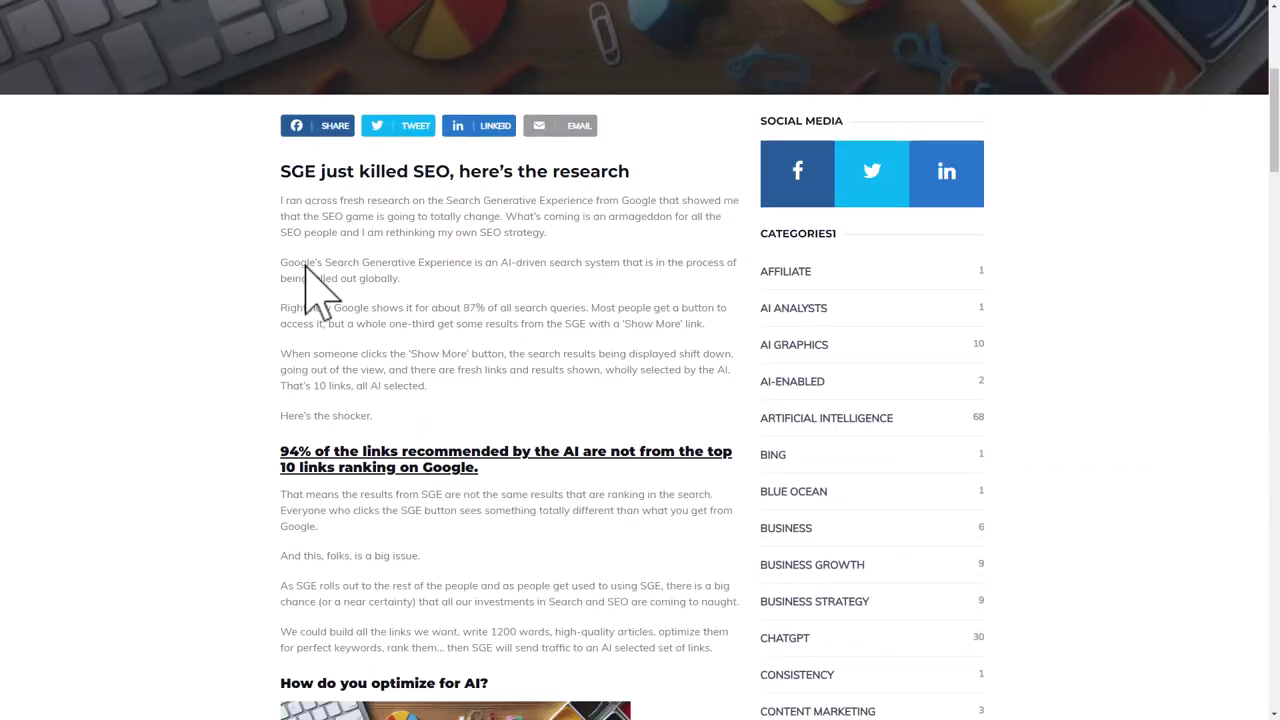
drag(283, 205, 525, 365)
scroll(466, 443, down, 3)
key(ctrl+c)
Paste the article text into Pixci's blog content box and generate the image
click(545, 366)
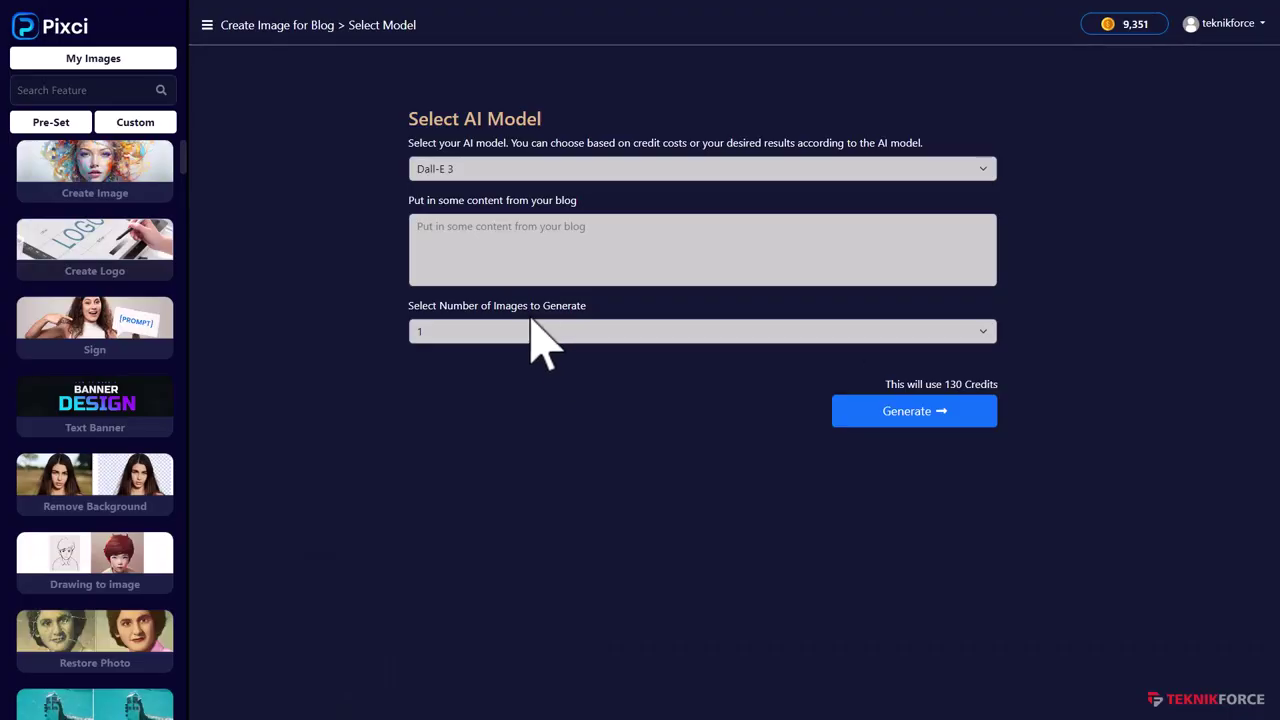
click(526, 249)
key(ctrl+v)
click(890, 414)
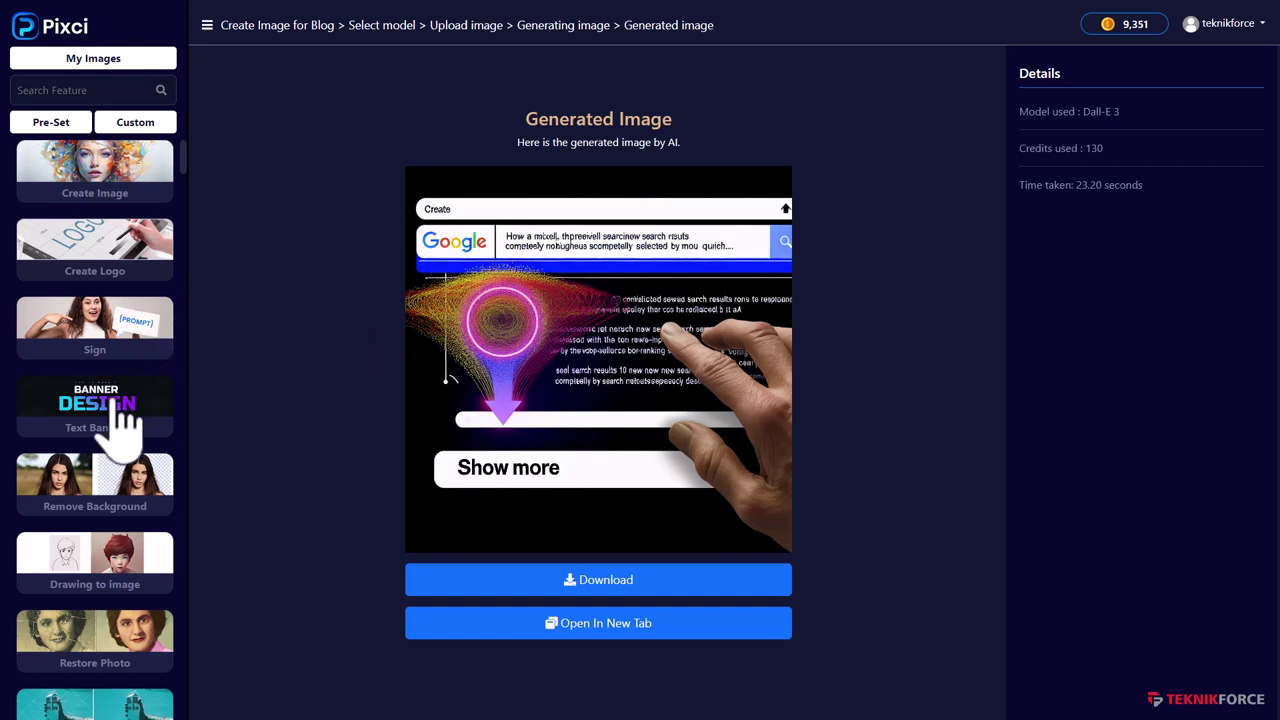
Scroll through the generated Dall-E 3 image of a hand pressing a Show more result
scroll(114, 434, down, 5)
scroll(118, 450, down, 1)
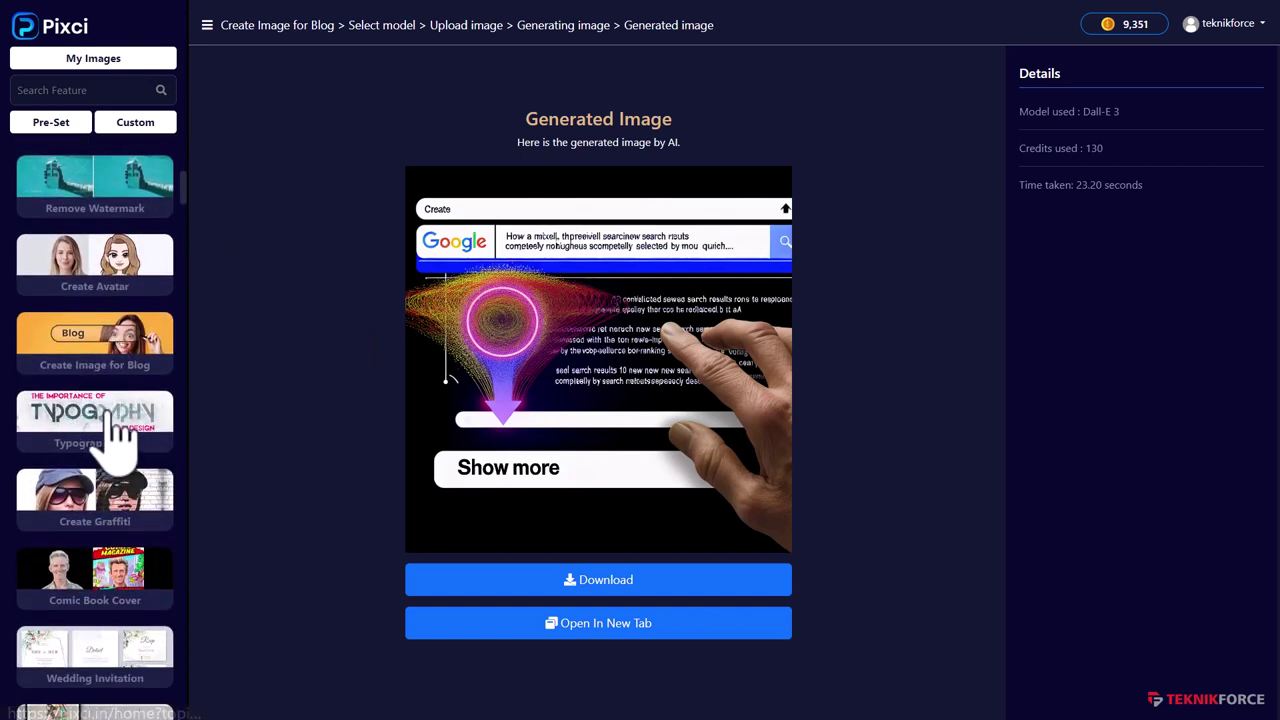
Open Typographic Art (Stable Diffusion v1-6, 1 image, 5 credits) and browse the remaining presets
click(116, 430)
scroll(120, 460, down, 3)
scroll(180, 430, down, 3)
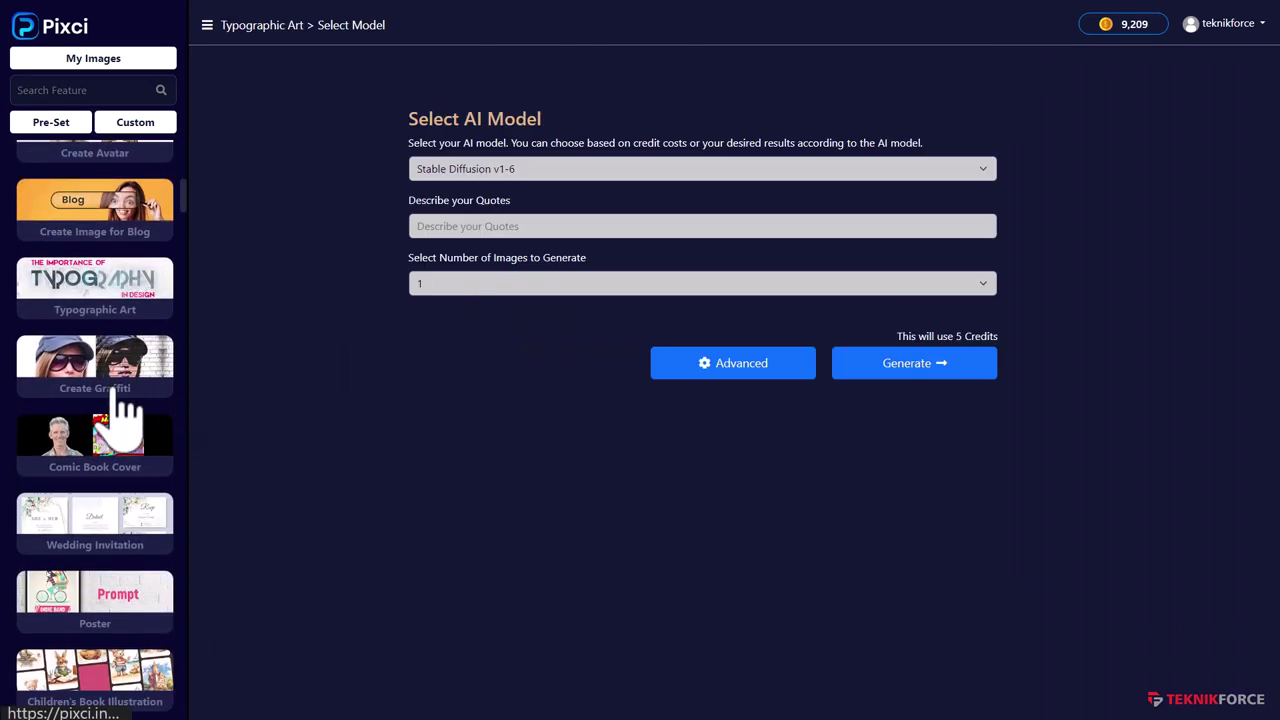
scroll(100, 420, down, 1)
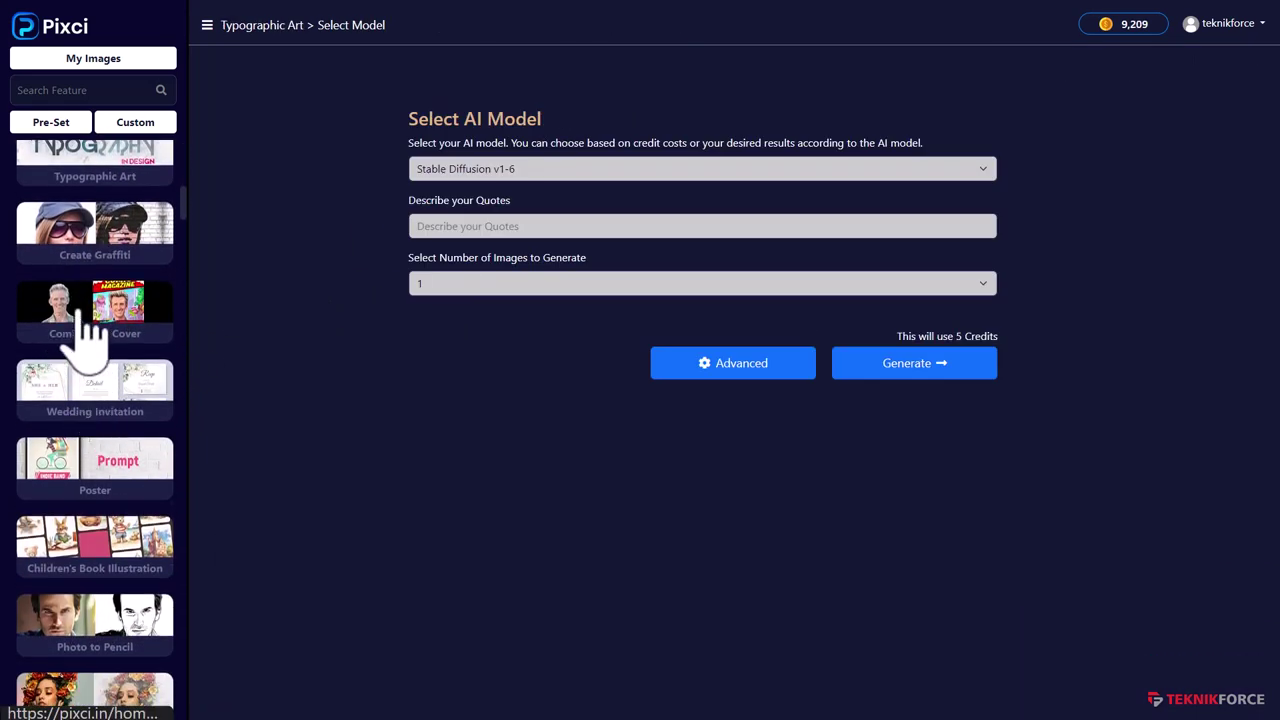
scroll(112, 350, down, 1)
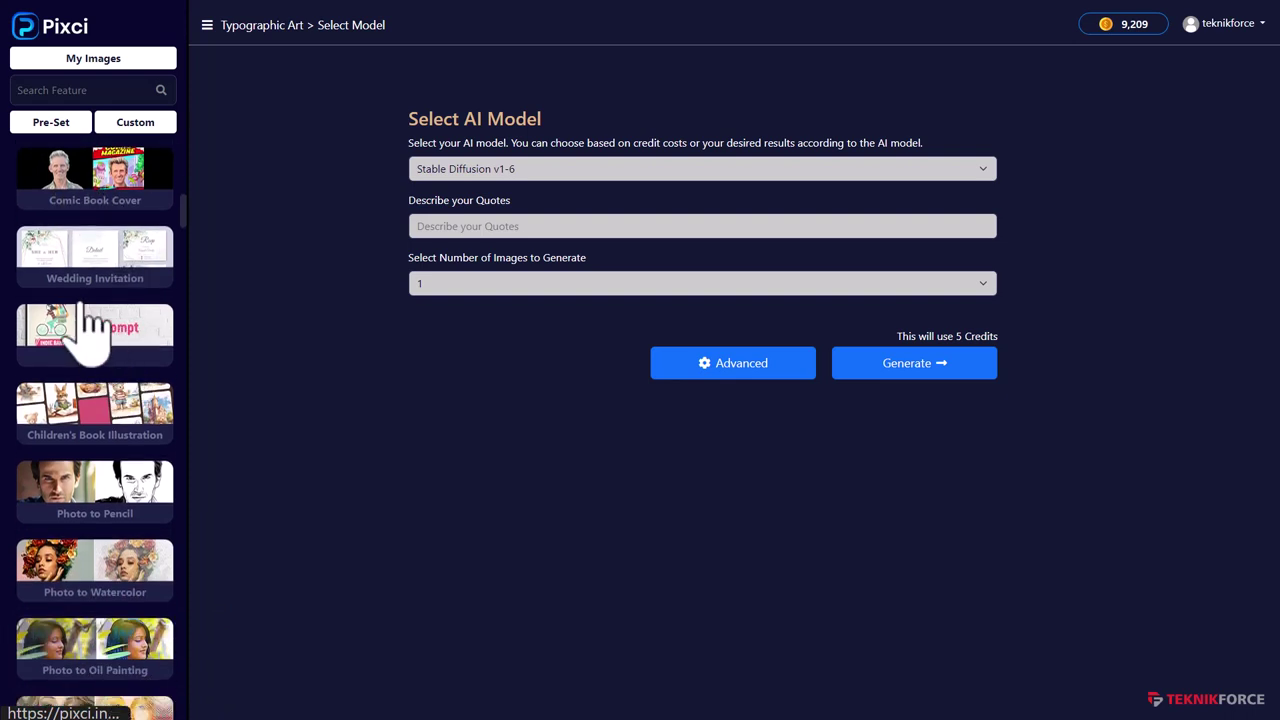
scroll(80, 340, down, 1)
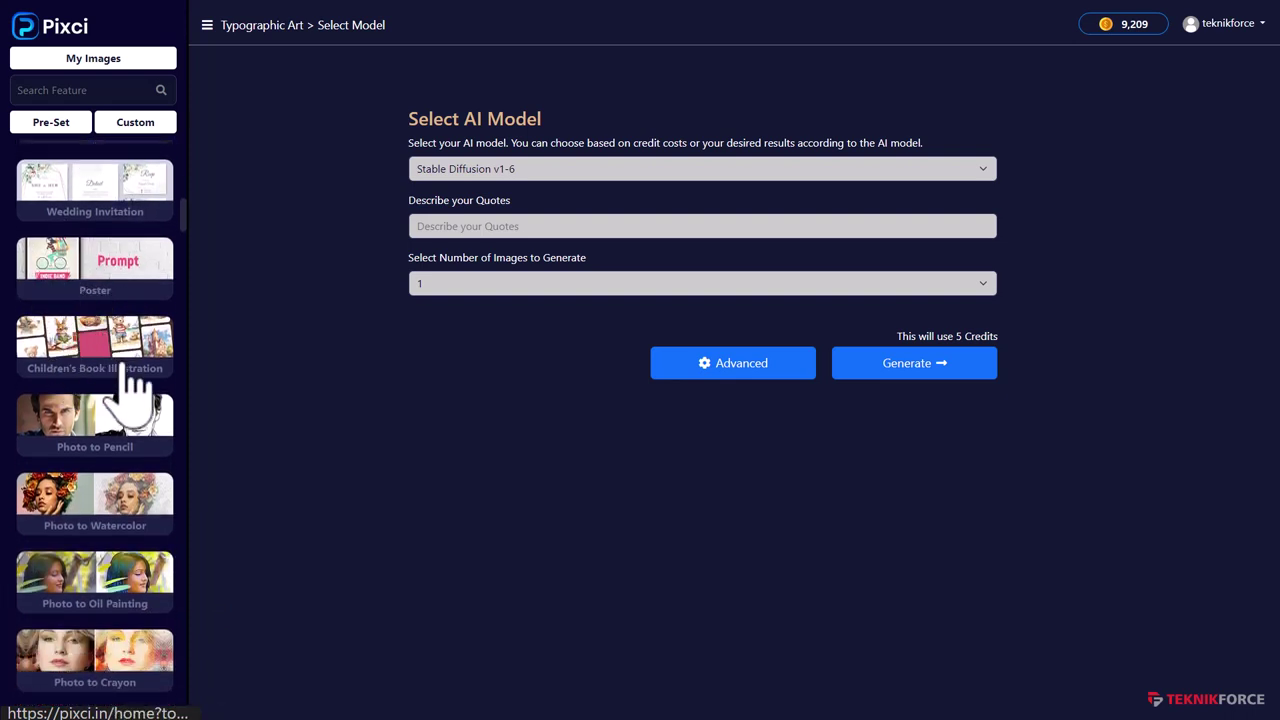
scroll(100, 370, down, 1)
scroll(110, 380, down, 1)
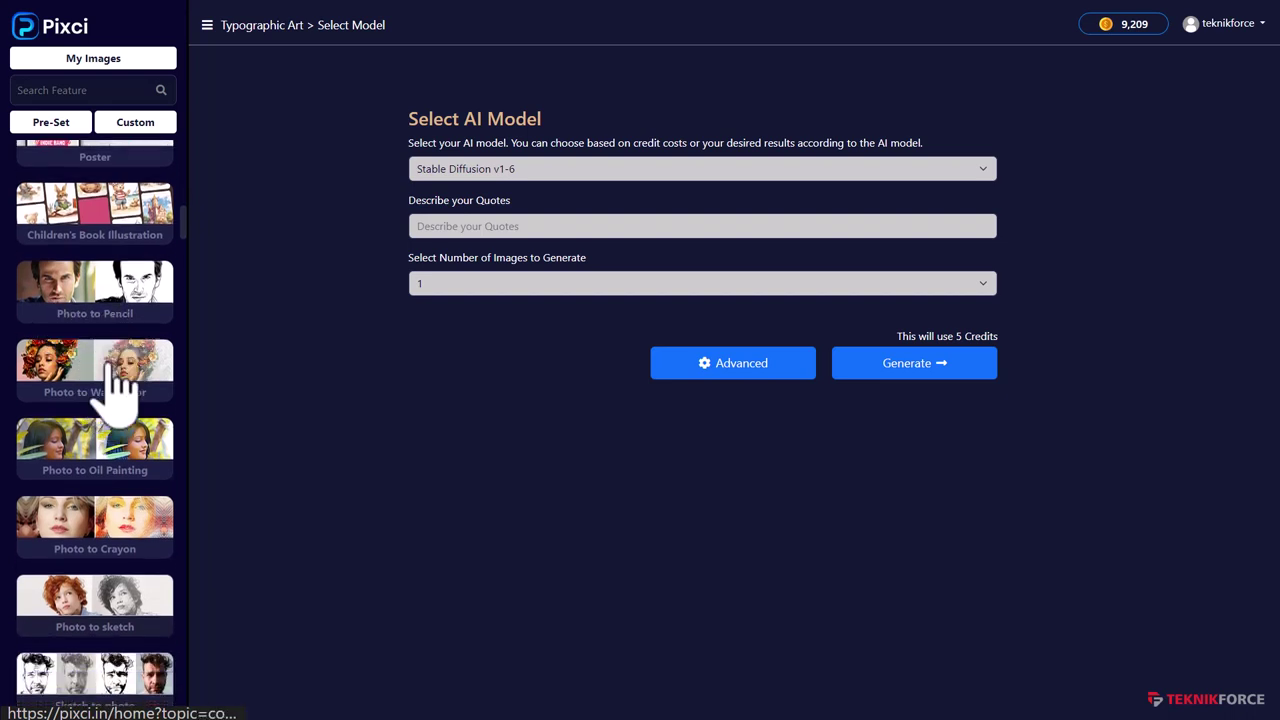
scroll(62, 388, down, 2)
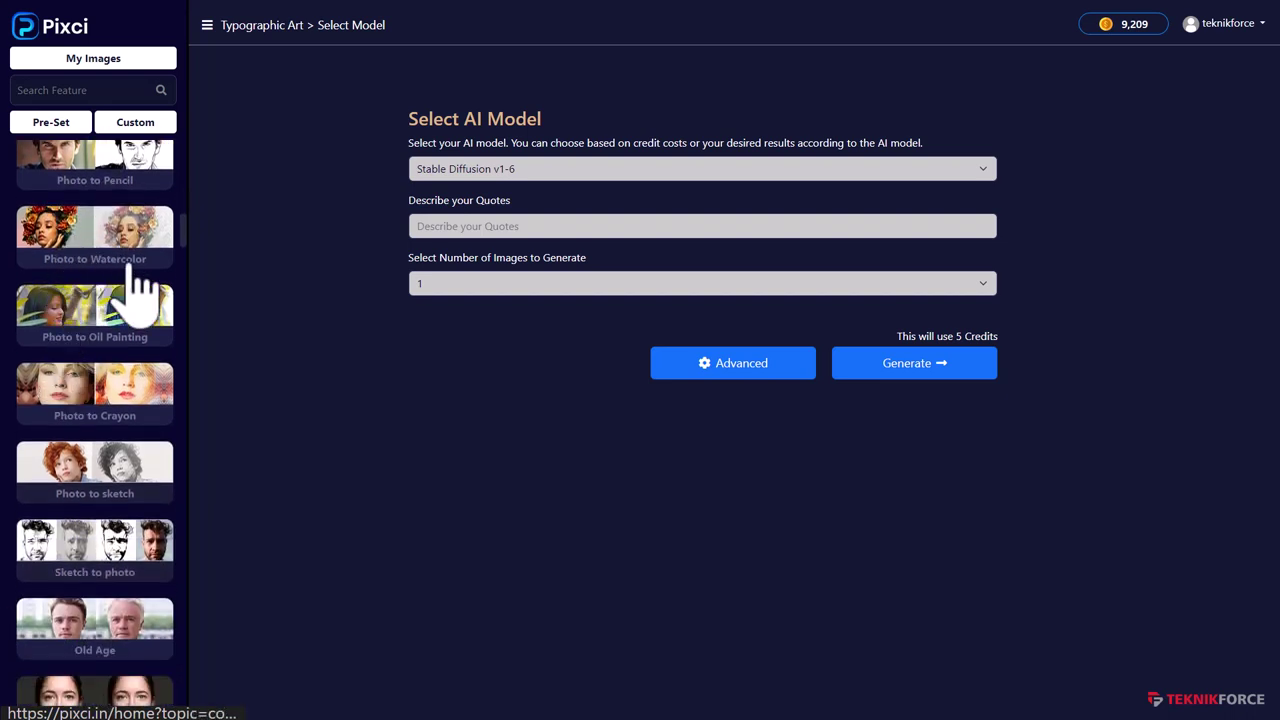
scroll(140, 315, down, 4)
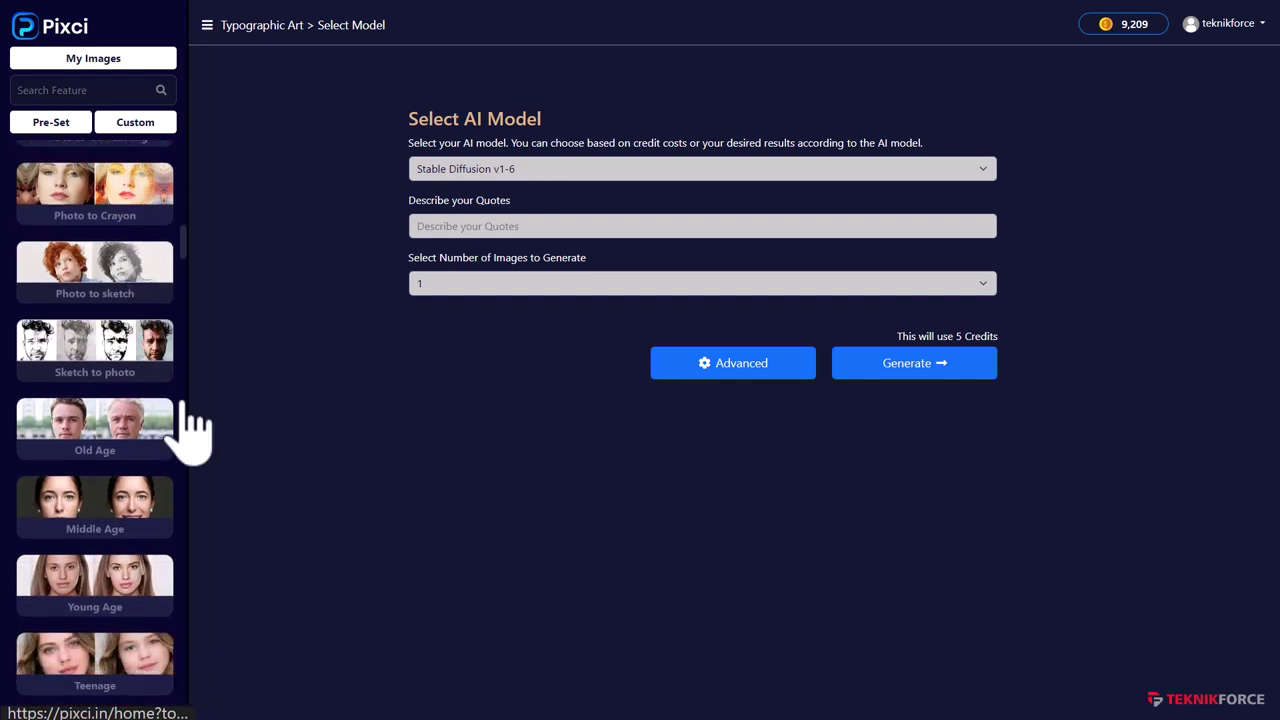
scroll(150, 450, down, 3)
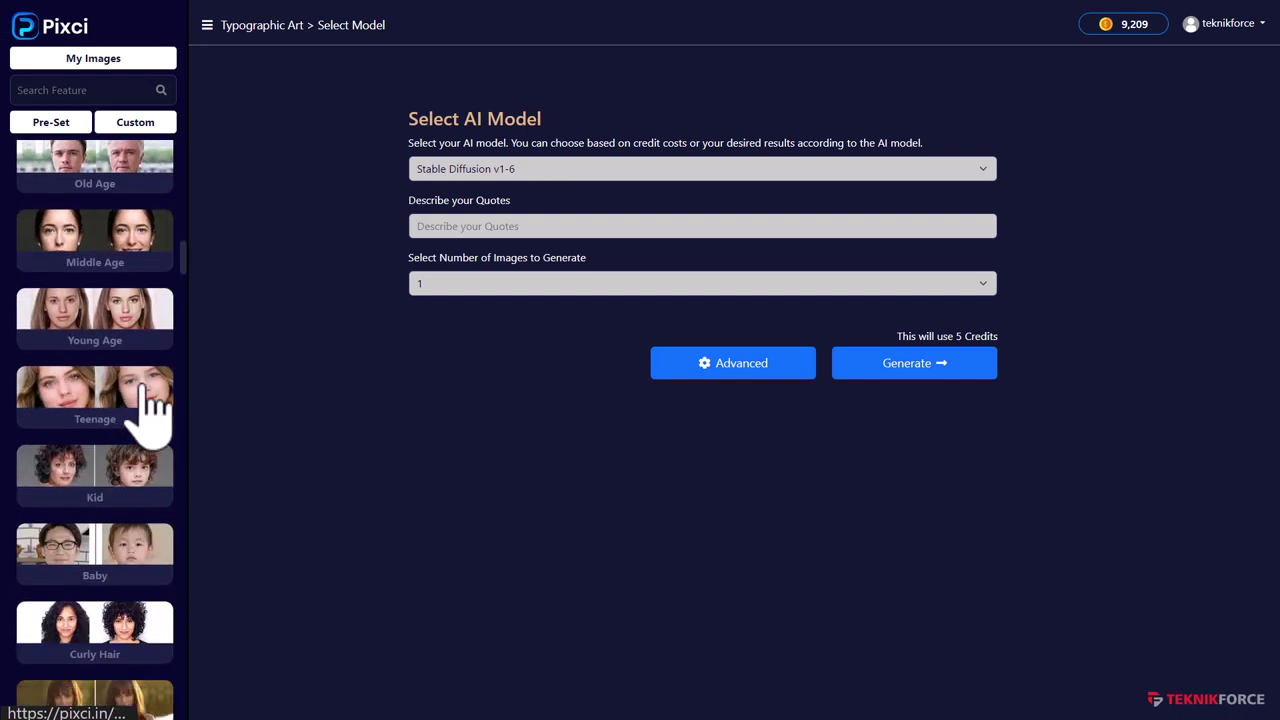
scroll(150, 405, down, 5)
scroll(123, 414, up, 2)
scroll(90, 380, up, 1)
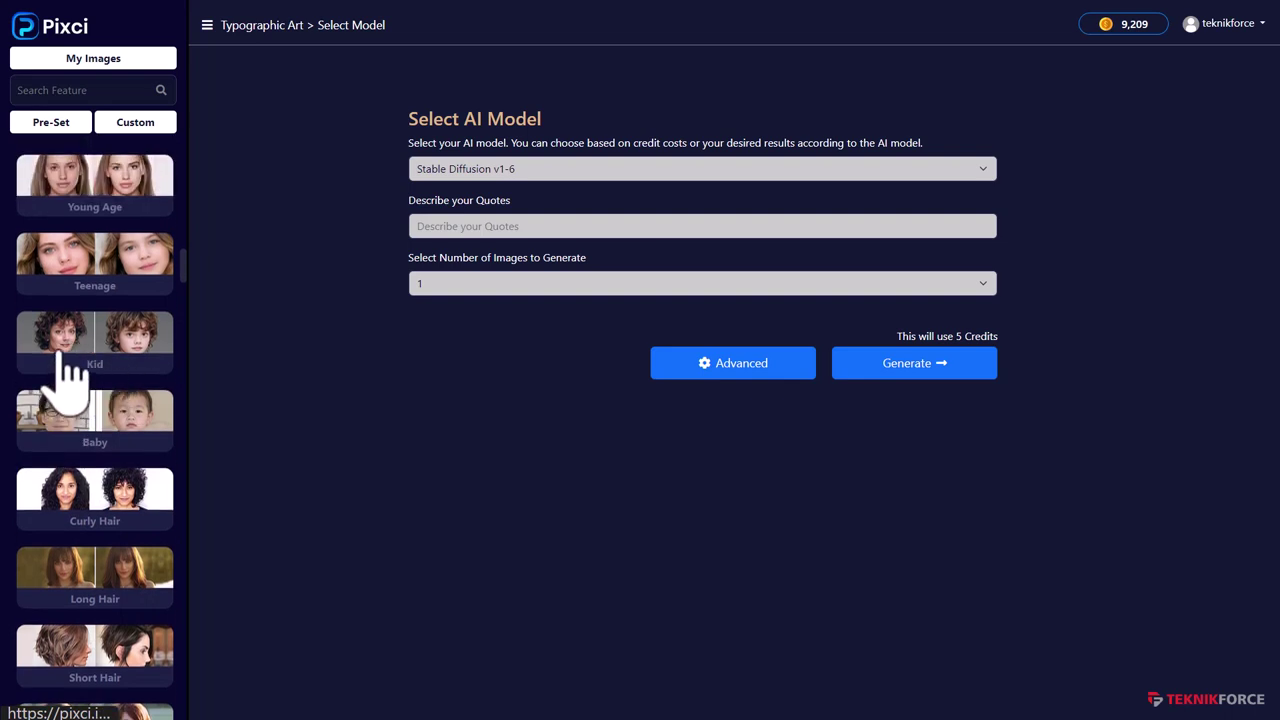
scroll(150, 390, down, 2)
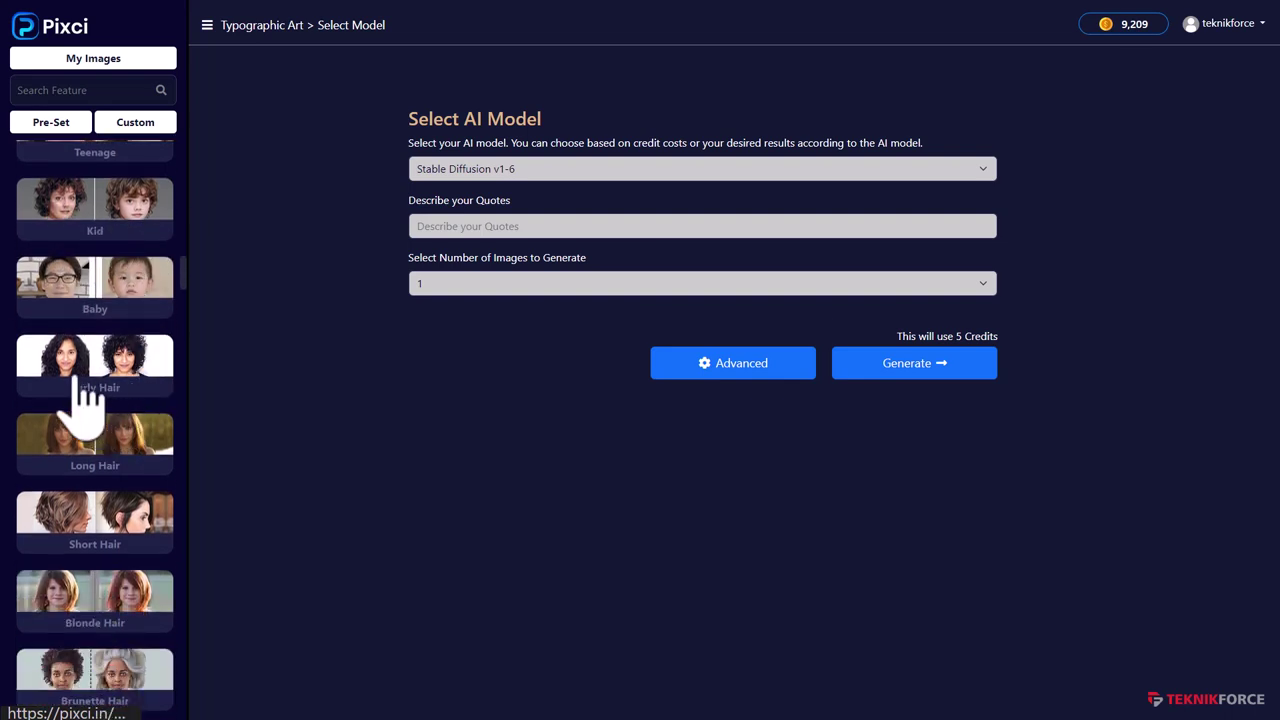
scroll(75, 410, down, 5)
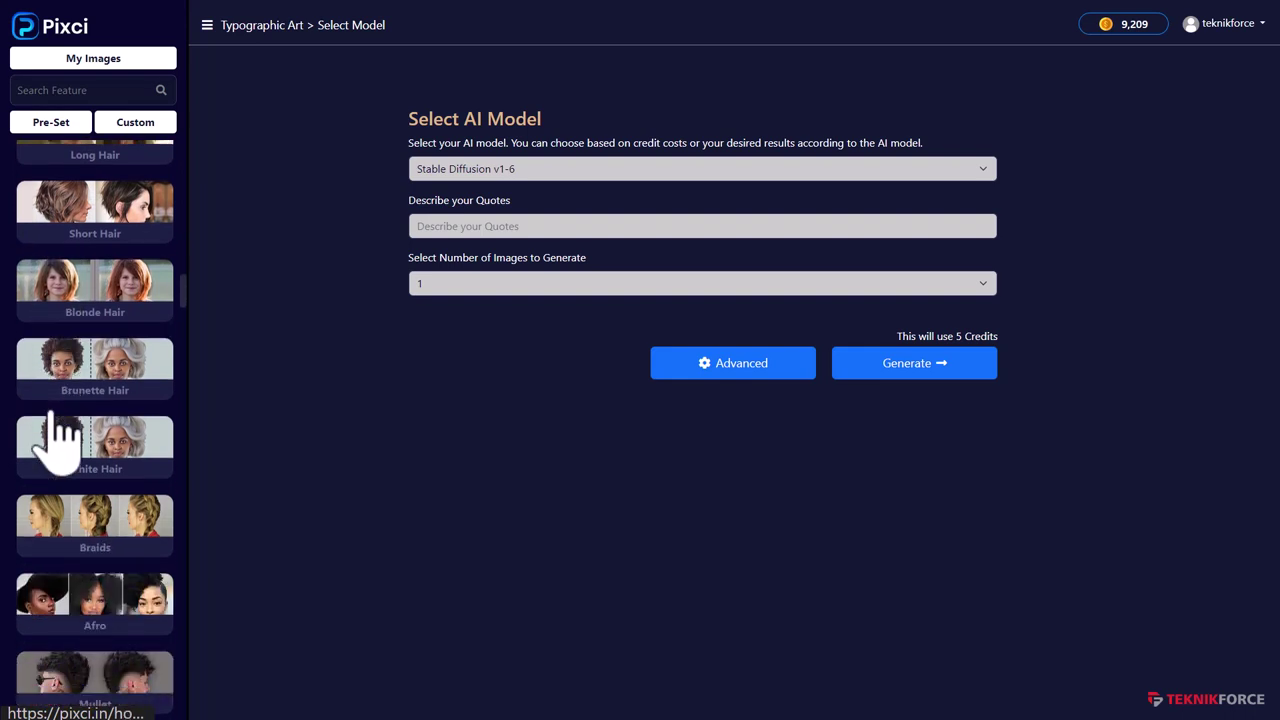
scroll(60, 420, down, 5)
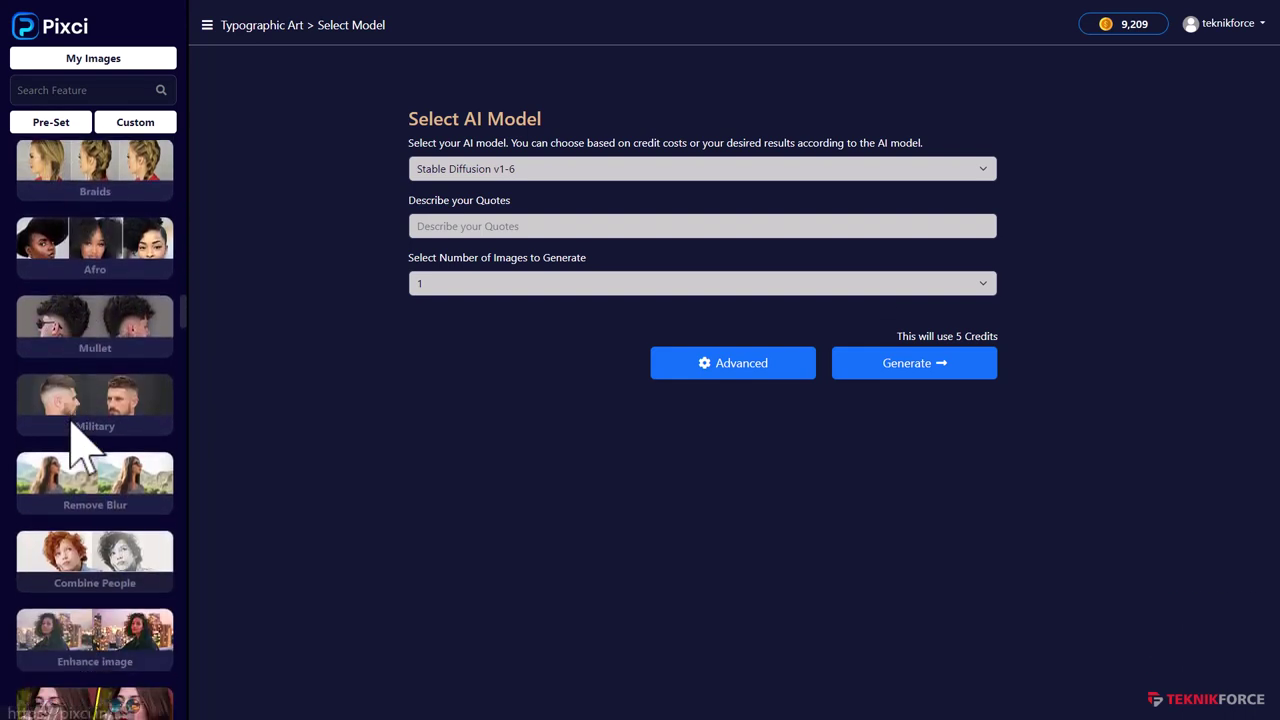
scroll(60, 410, down, 2)
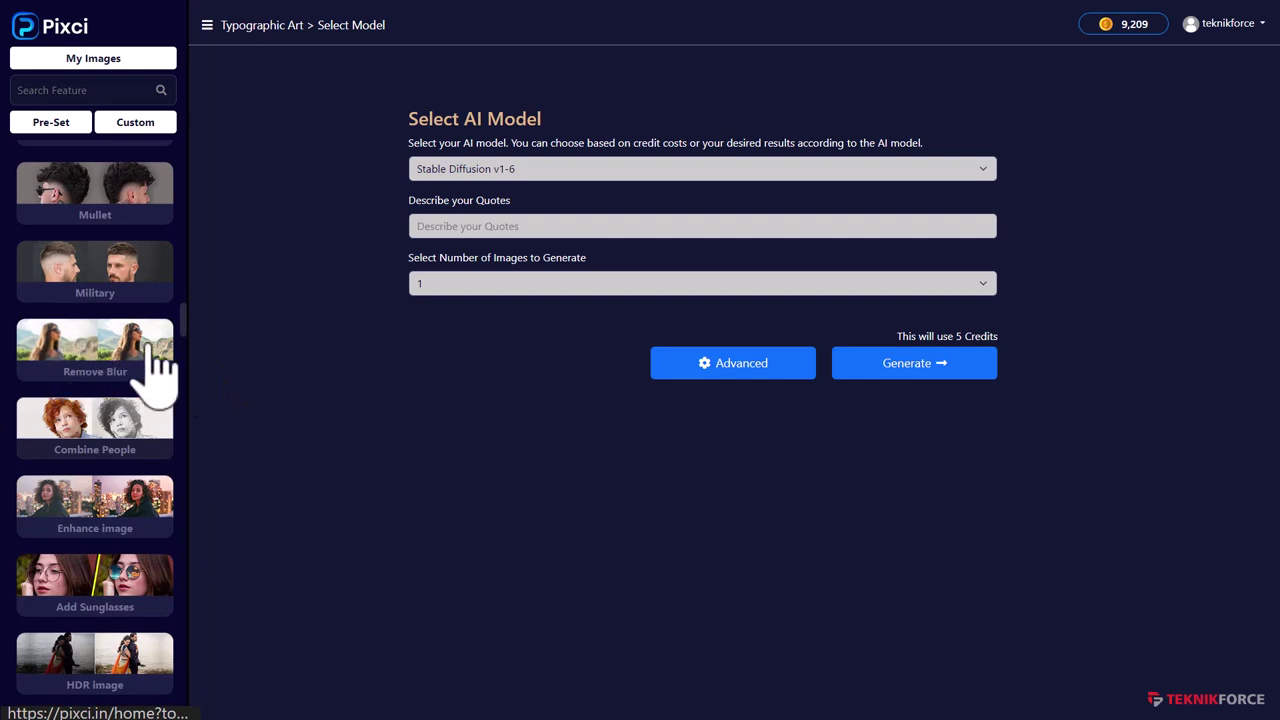
scroll(118, 375, down, 4)
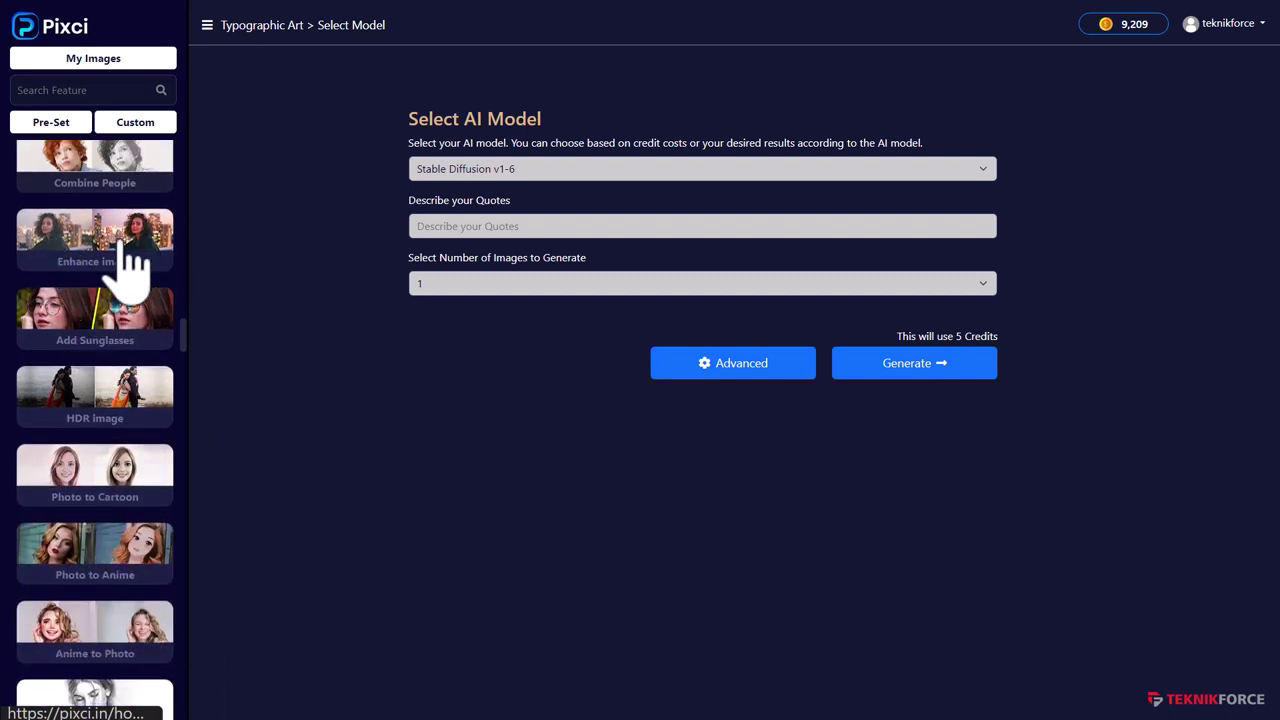
scroll(48, 270, down, 1)
scroll(100, 380, down, 2)
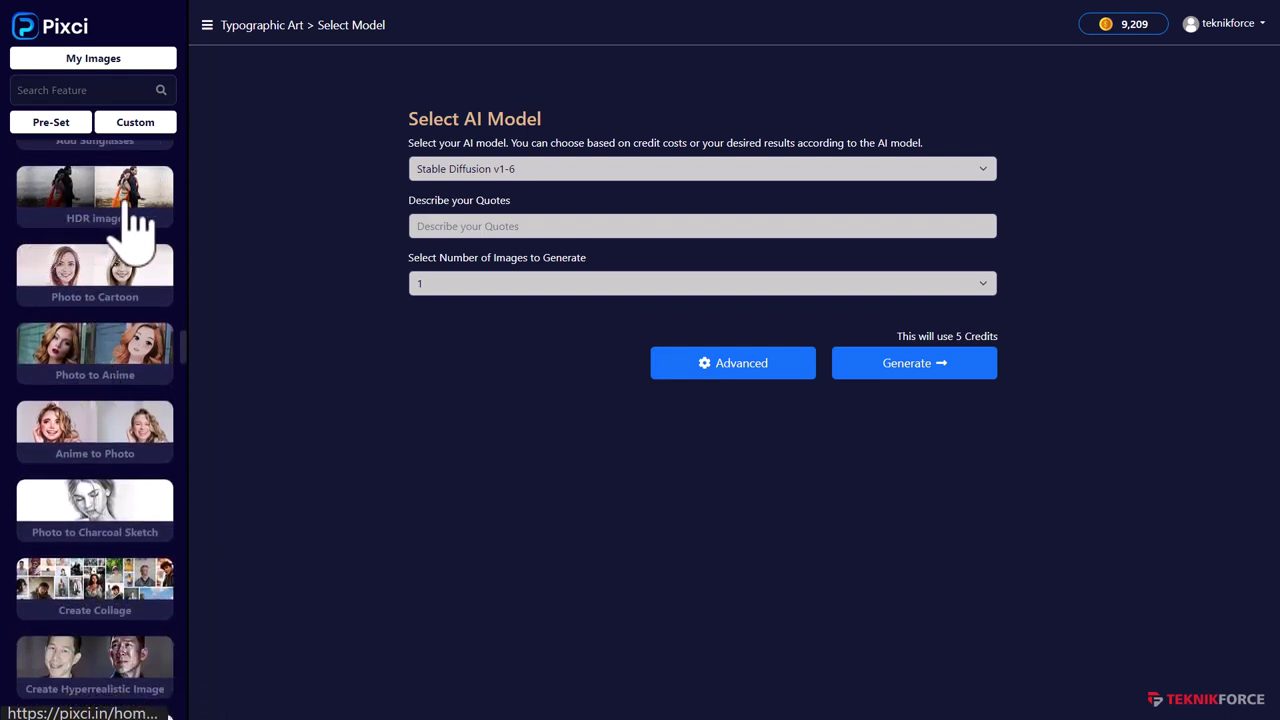
scroll(129, 337, down, 1)
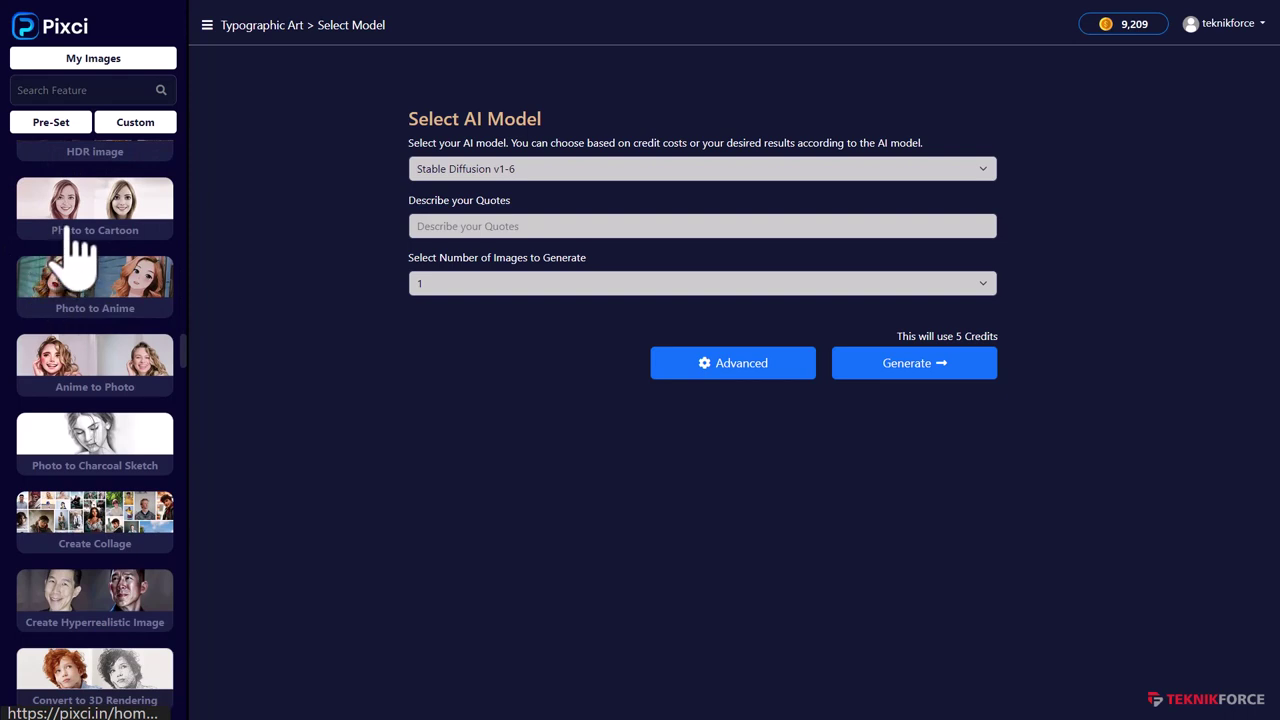
scroll(126, 392, down, 1)
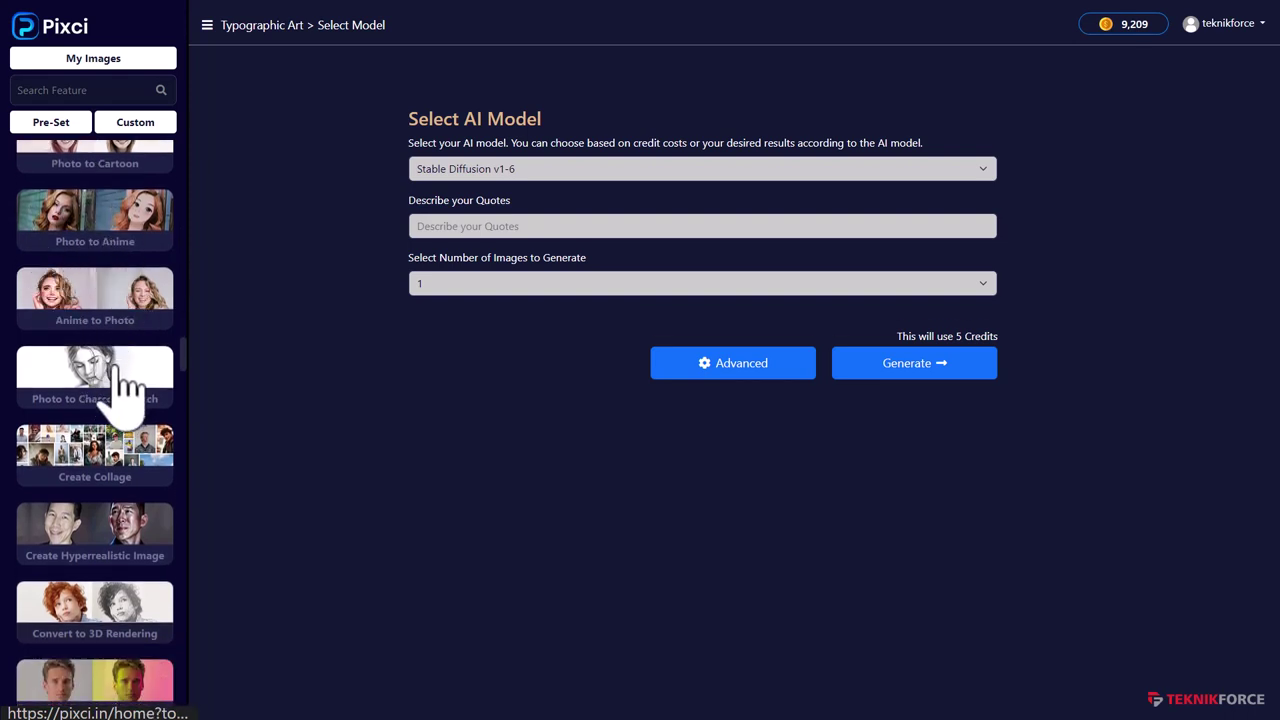
scroll(112, 360, down, 1)
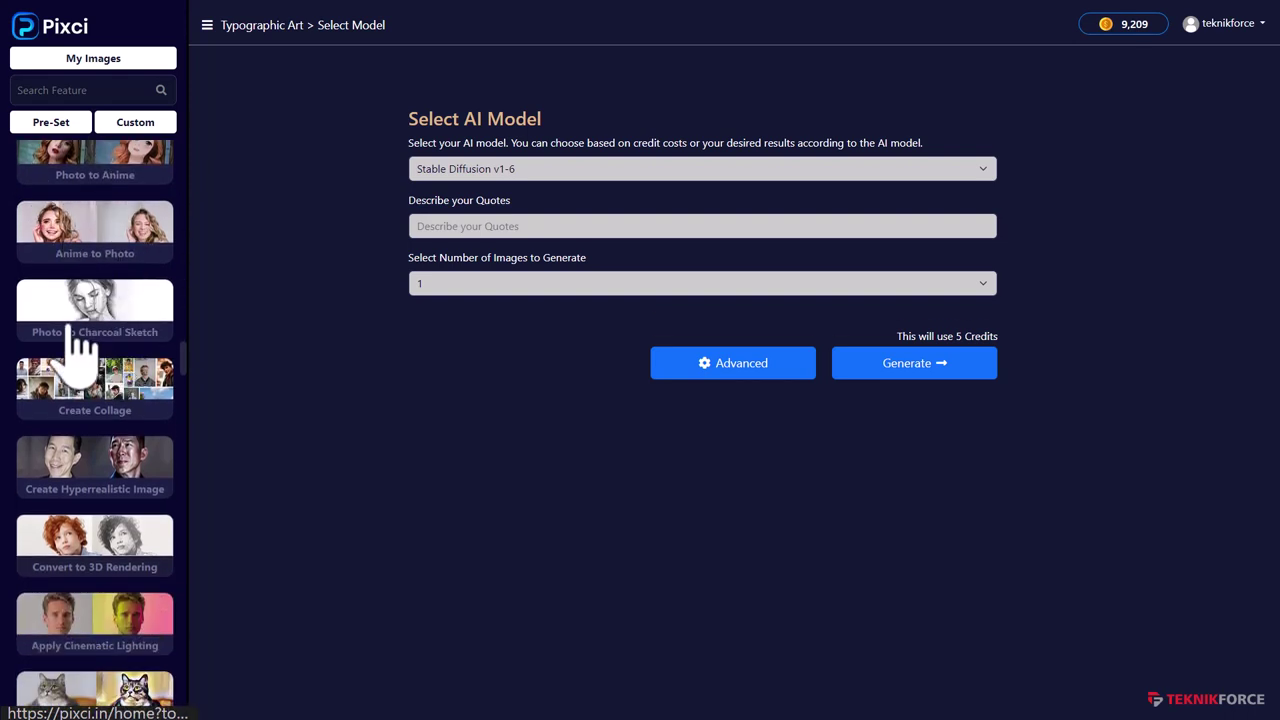
scroll(90, 360, down, 1)
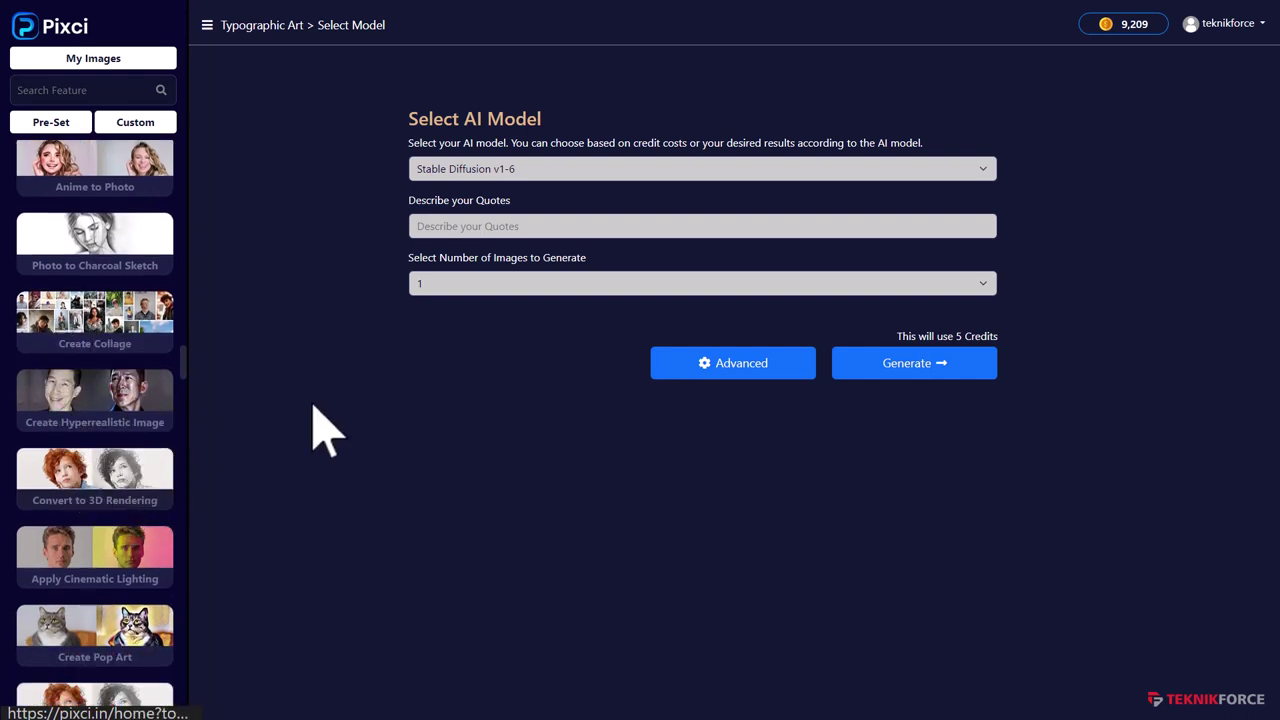
scroll(110, 340, down, 2)
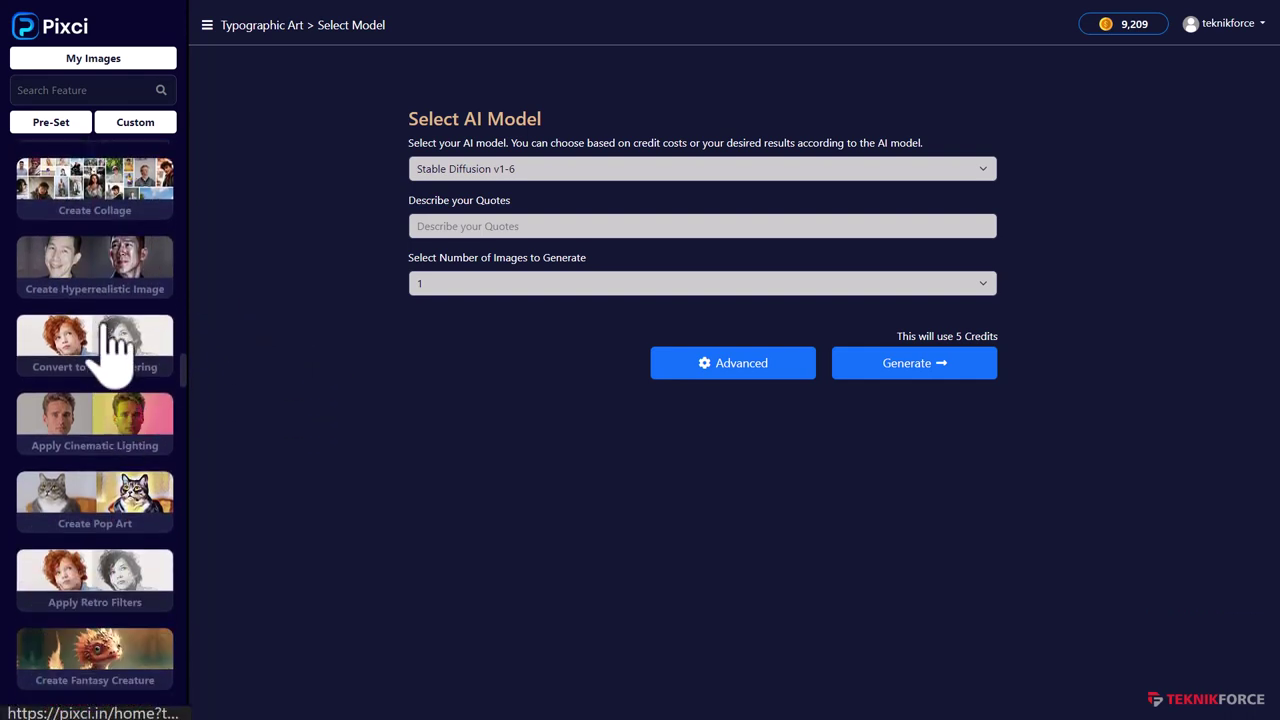
scroll(134, 380, down, 2)
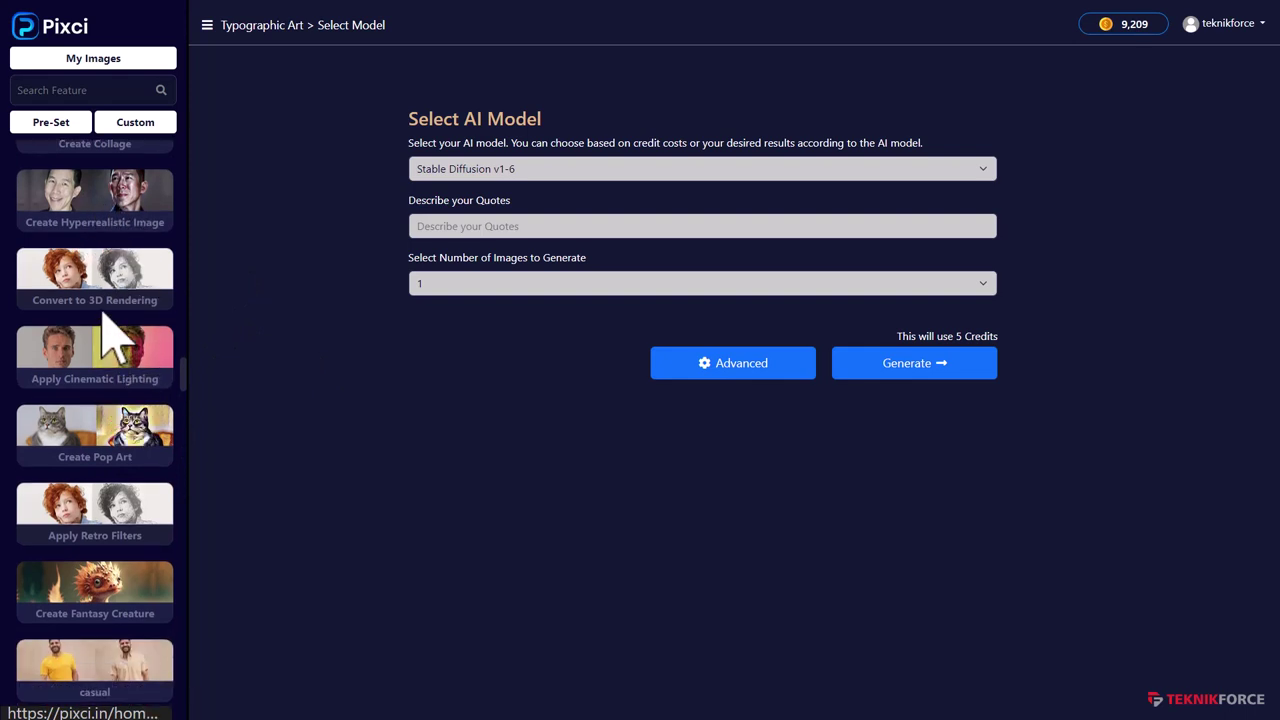
scroll(115, 400, up, 2)
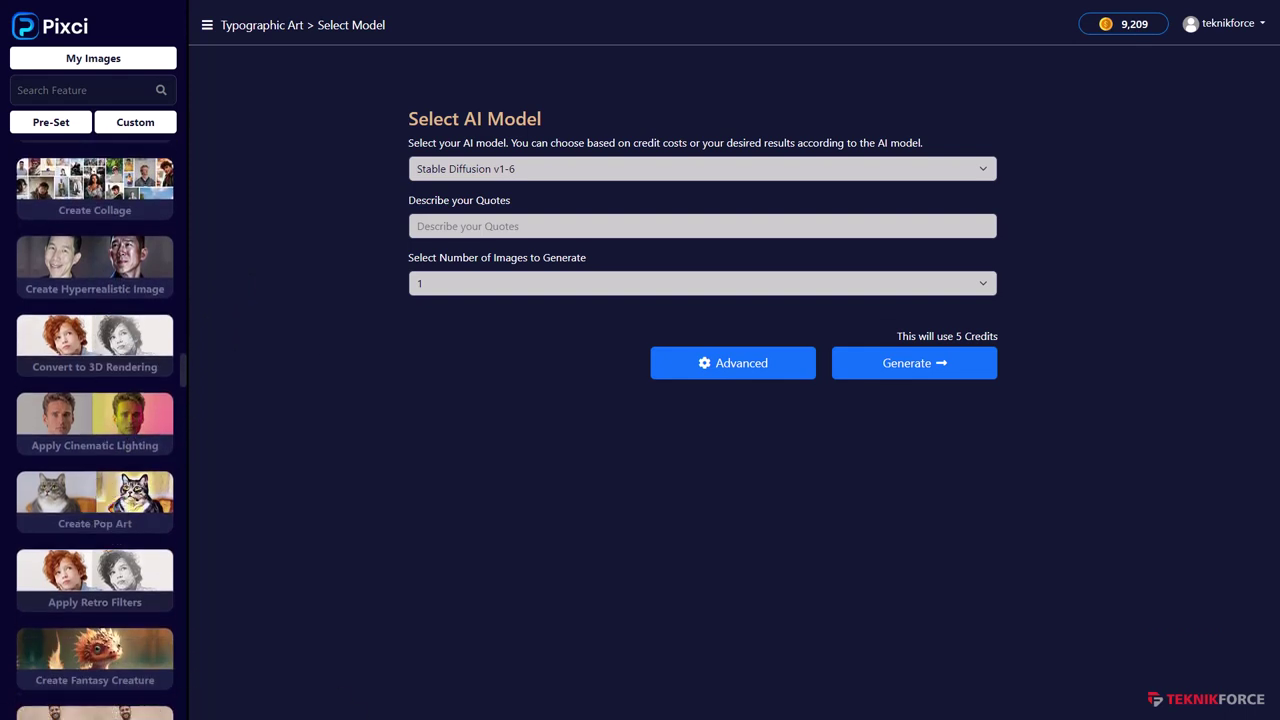
Browse down the Pre-Set feature list to the Business preset using Segmind SD v1.5
scroll(25, 425, up, 1)
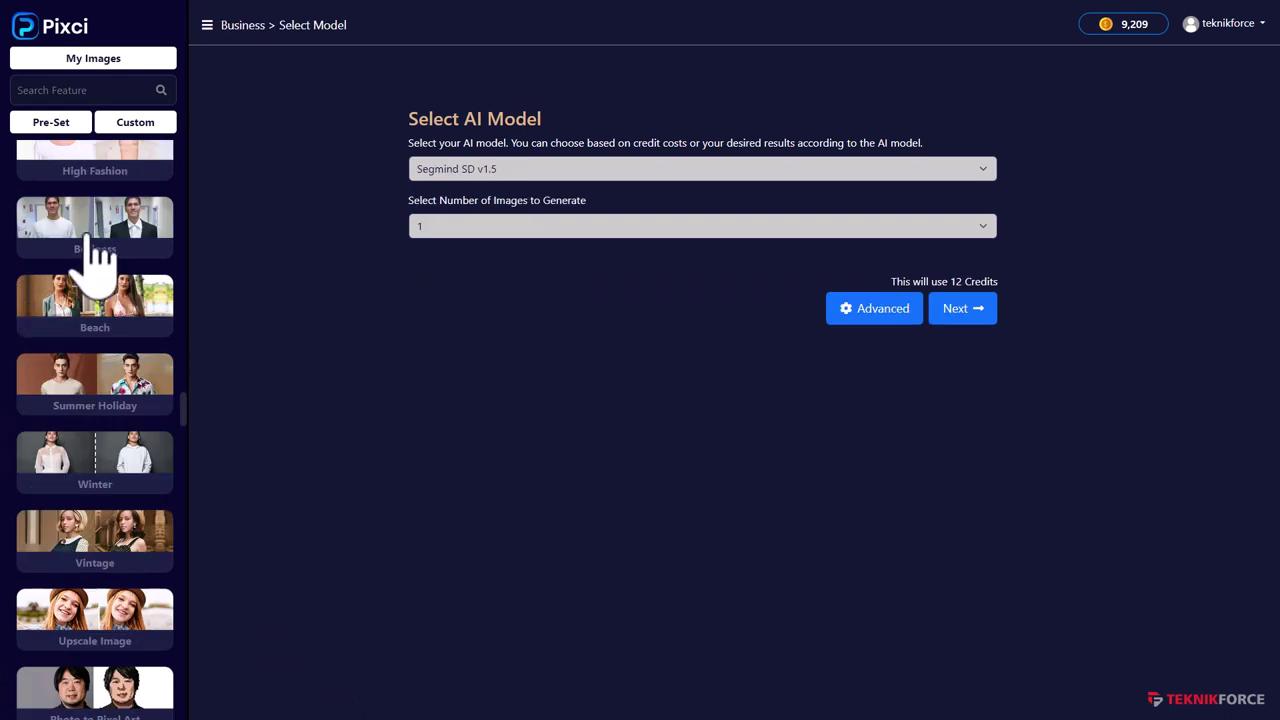
scroll(129, 323, down, 3)
scroll(129, 373, down, 3)
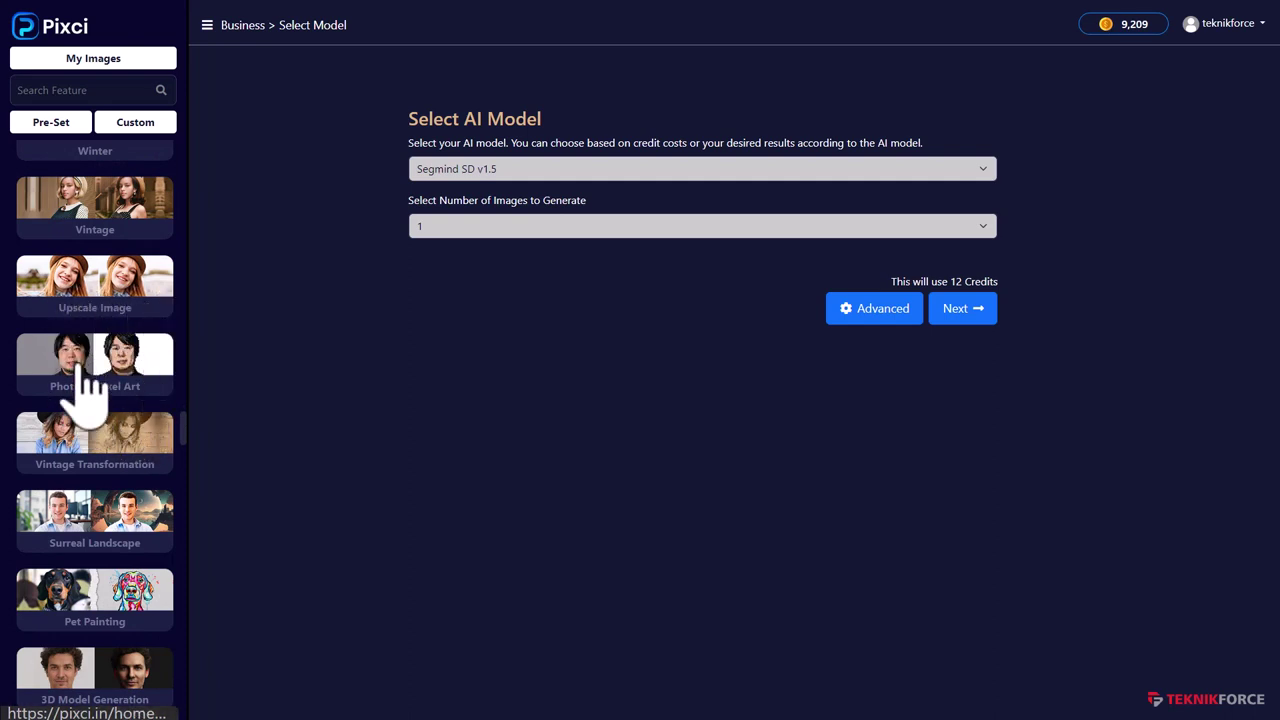
scroll(88, 395, down, 1)
scroll(86, 300, down, 5)
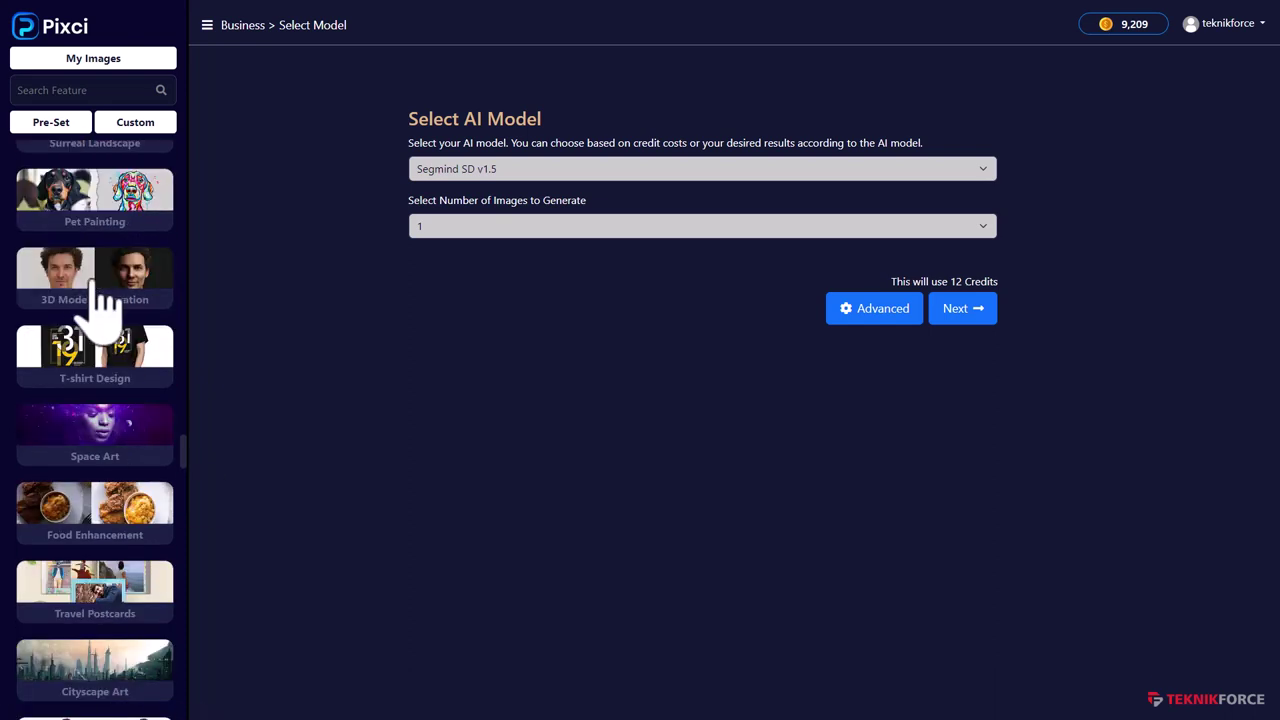
scroll(160, 395, down, 2)
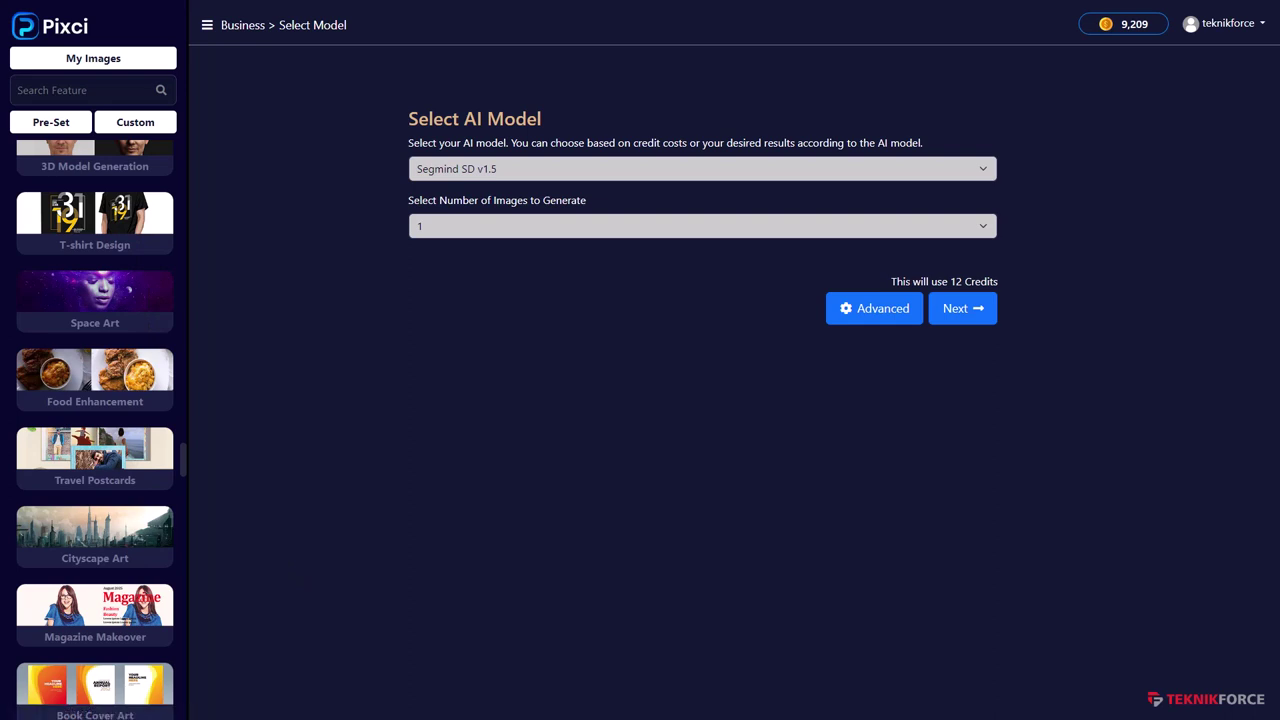
scroll(43, 700, down, 4)
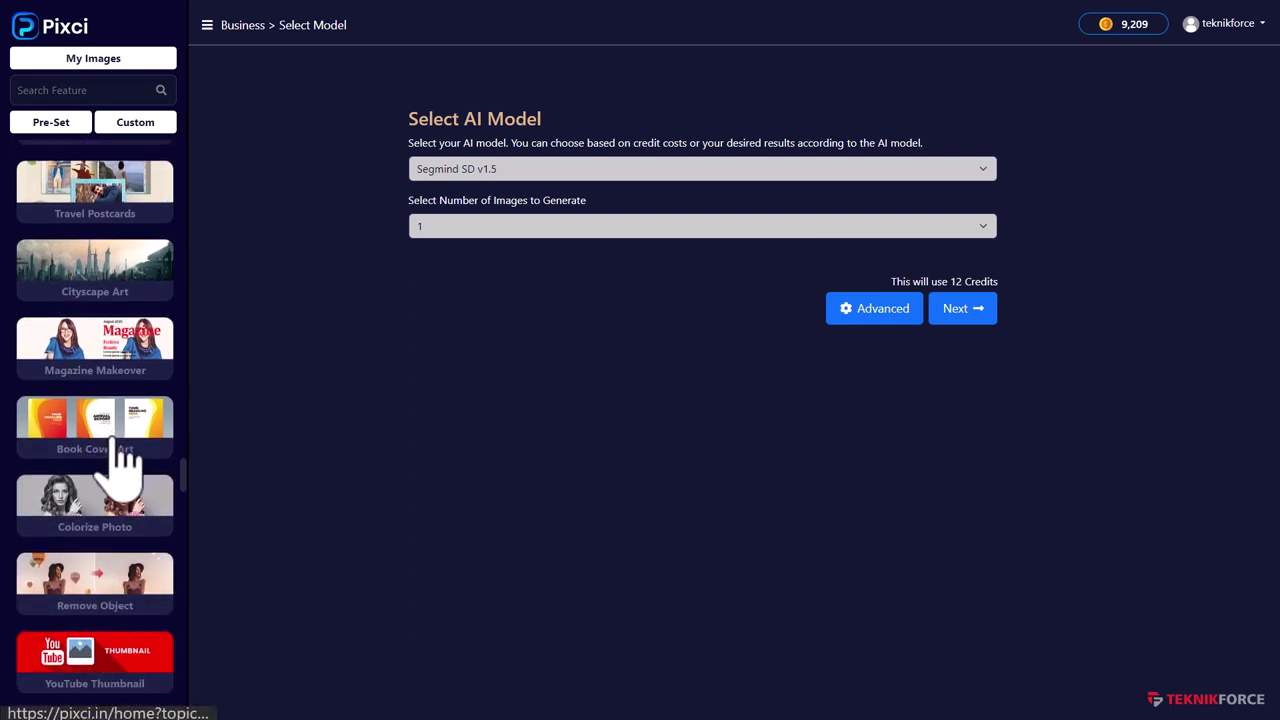
scroll(100, 455, down, 2)
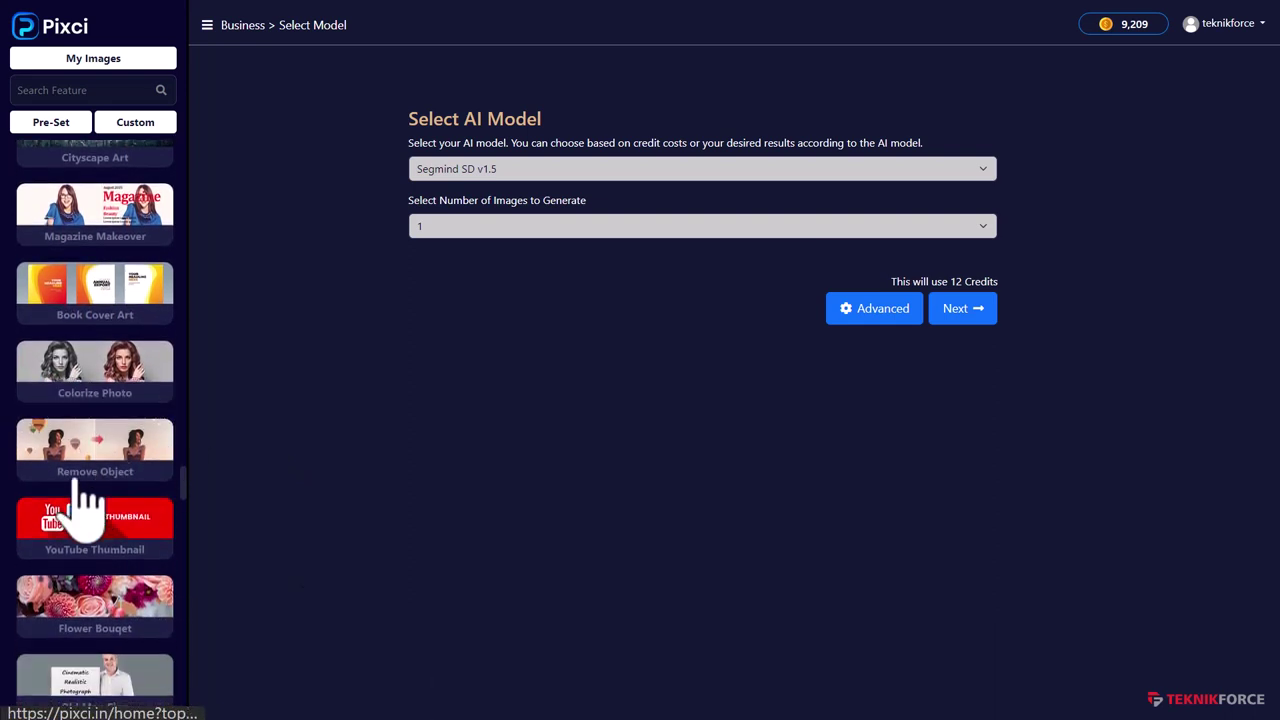
scroll(70, 484, down, 2)
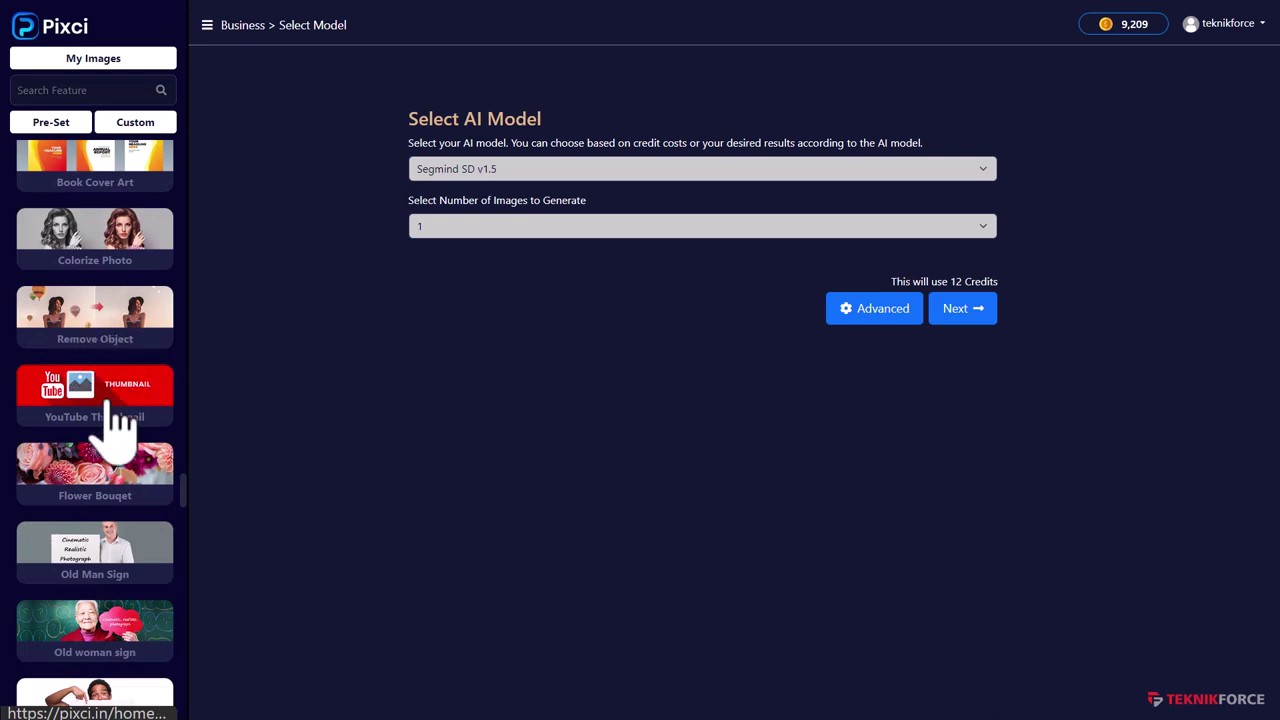
scroll(110, 420, down, 2)
scroll(124, 395, down, 2)
scroll(130, 445, down, 1)
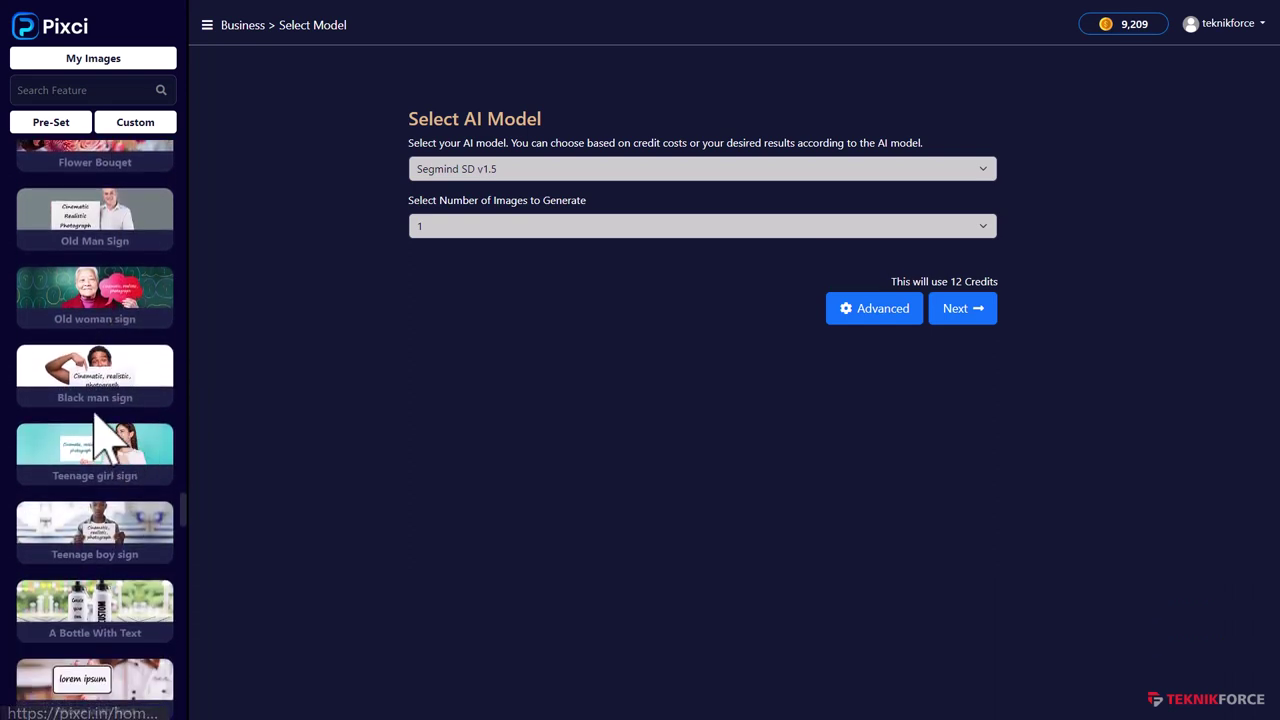
scroll(90, 380, down, 4)
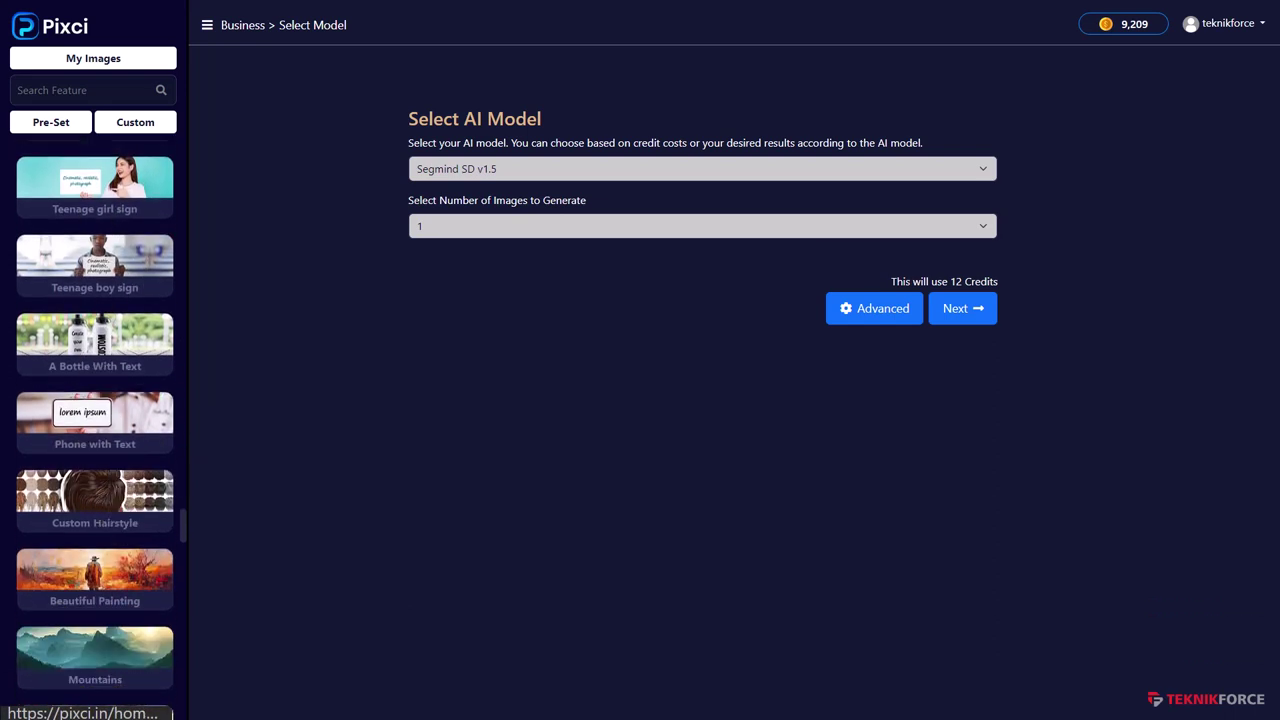
scroll(120, 530, down, 16)
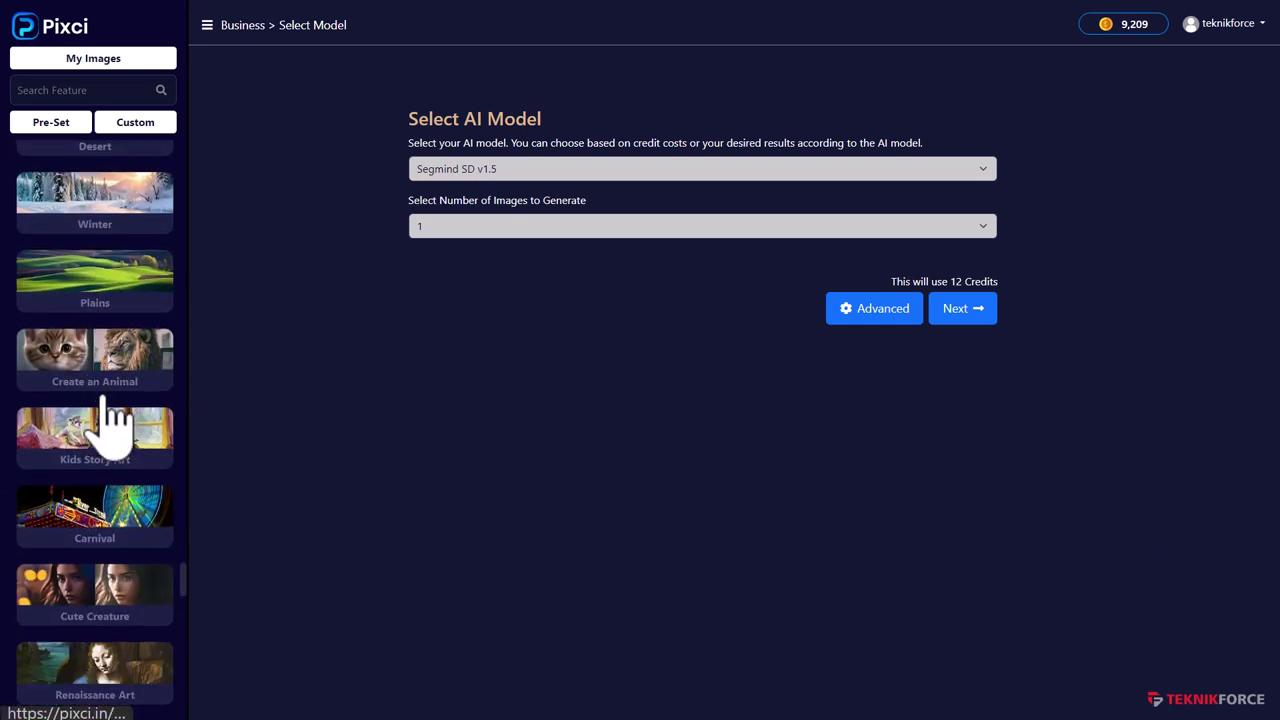
scroll(110, 480, down, 7)
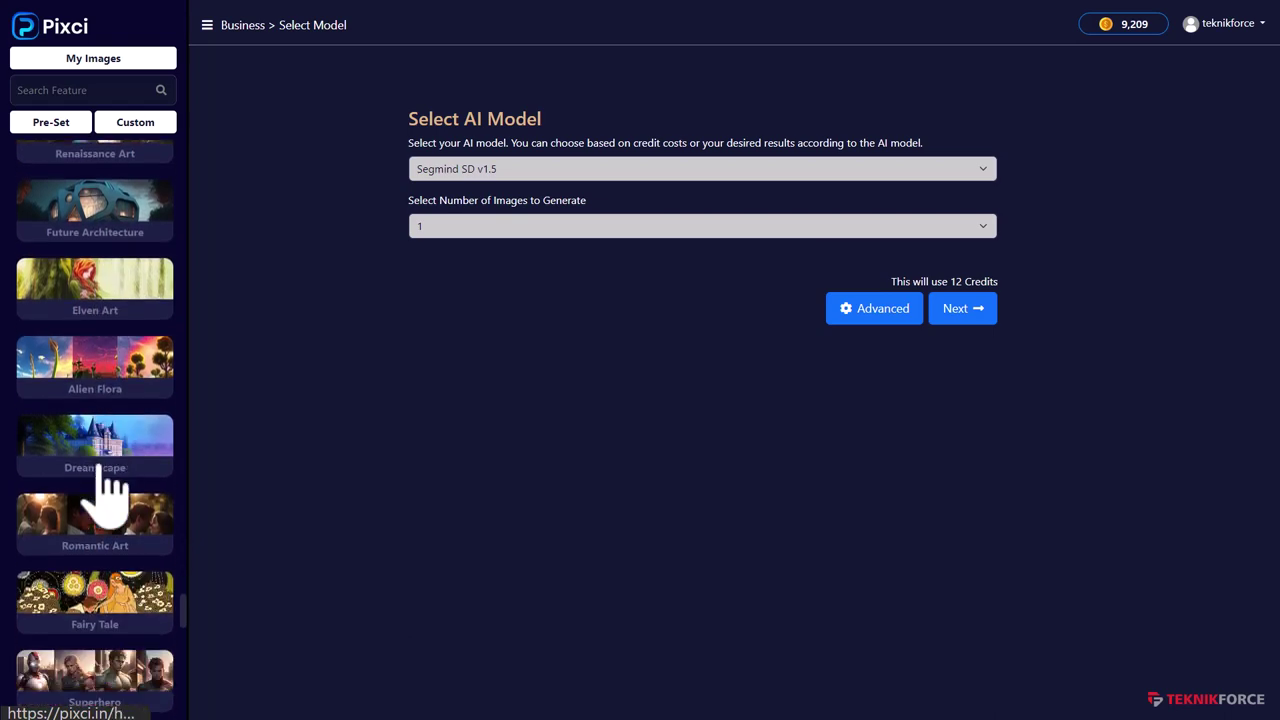
scroll(105, 490, down, 7)
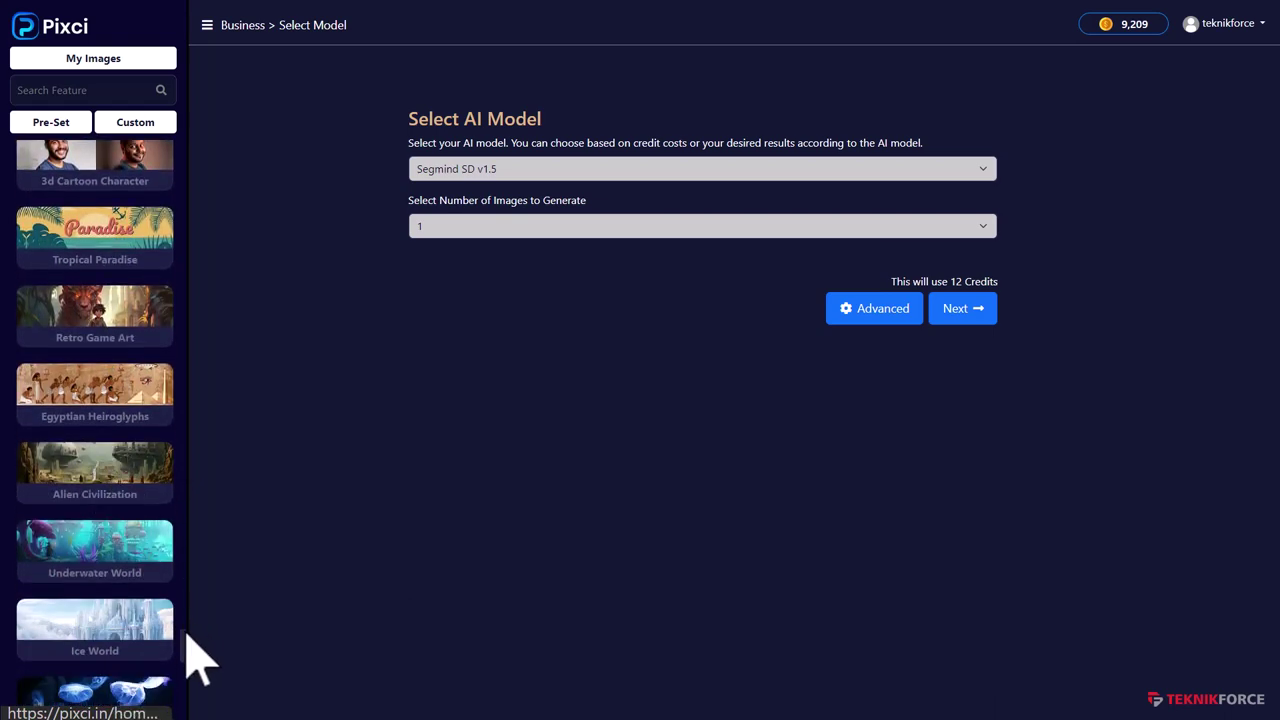
mouse_move(181, 658)
mouse_down()
mouse_move(180, 670)
mouse_move(171, 400)
mouse_move(186, 232)
mouse_up()
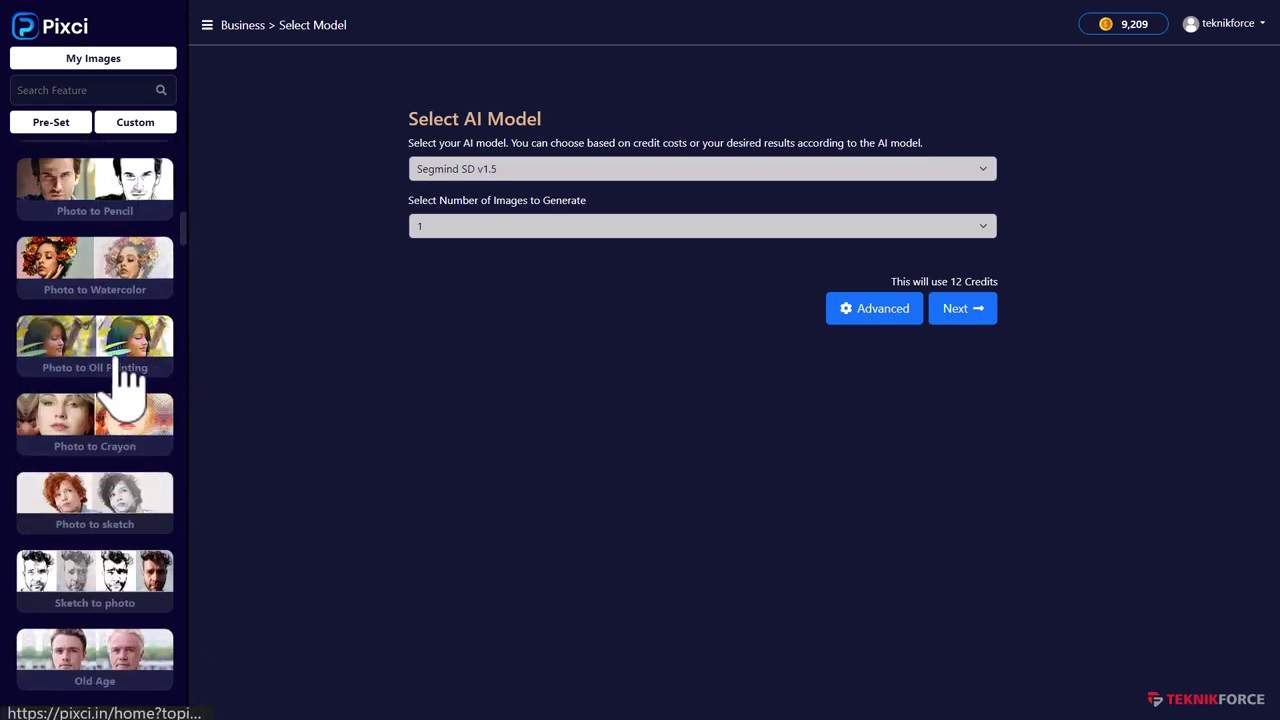
Keep Segmind SD v1.5 and generate the oil-painting portrait for 12 credits
click(596, 169)
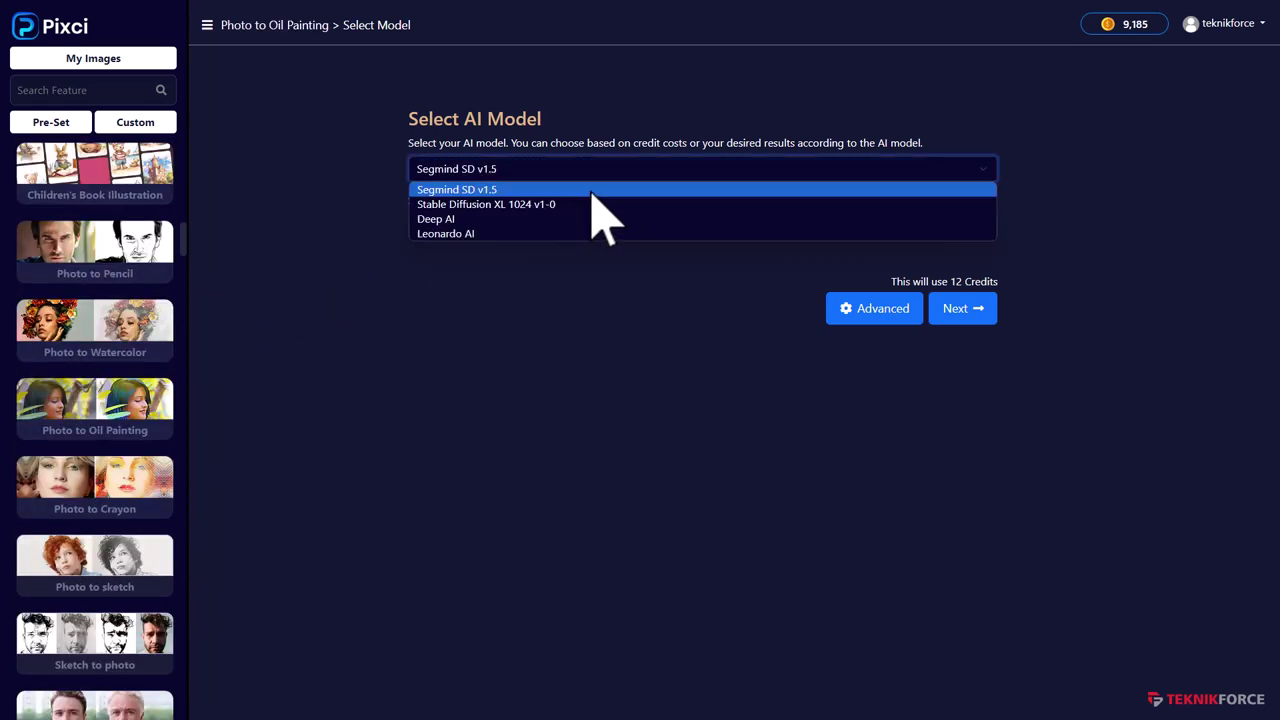
click(591, 190)
click(957, 308)
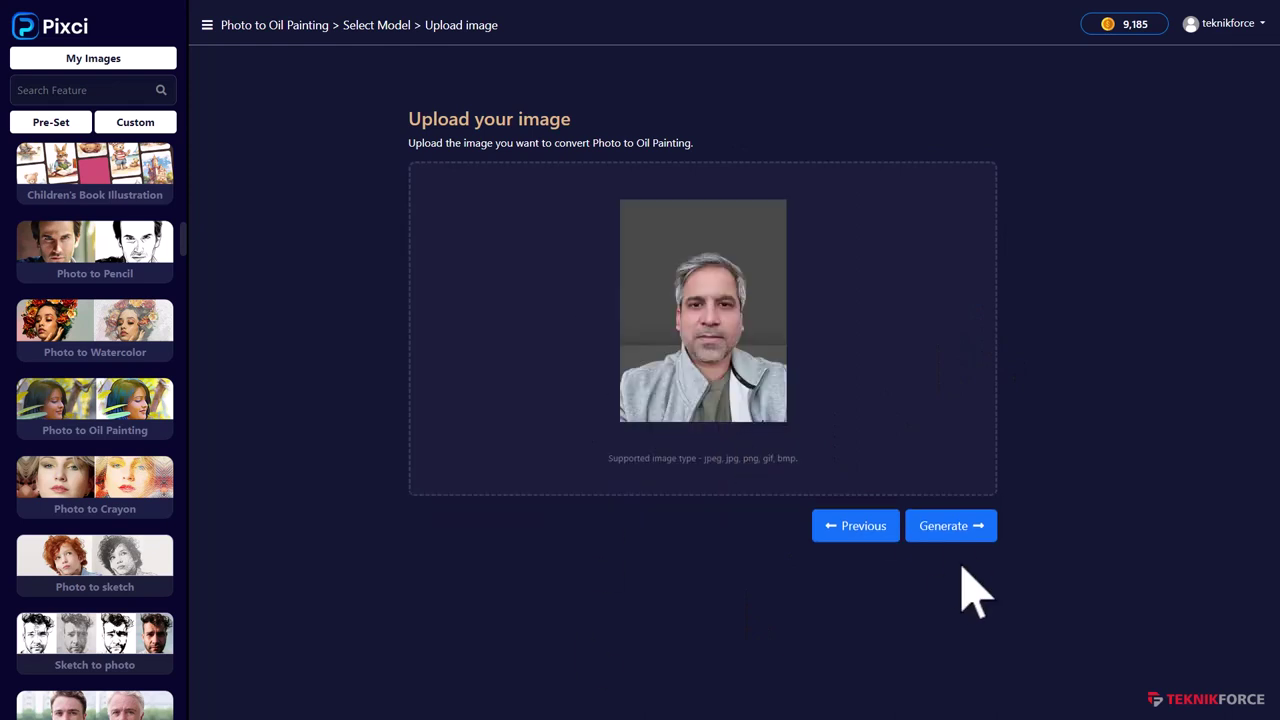
click(958, 533)
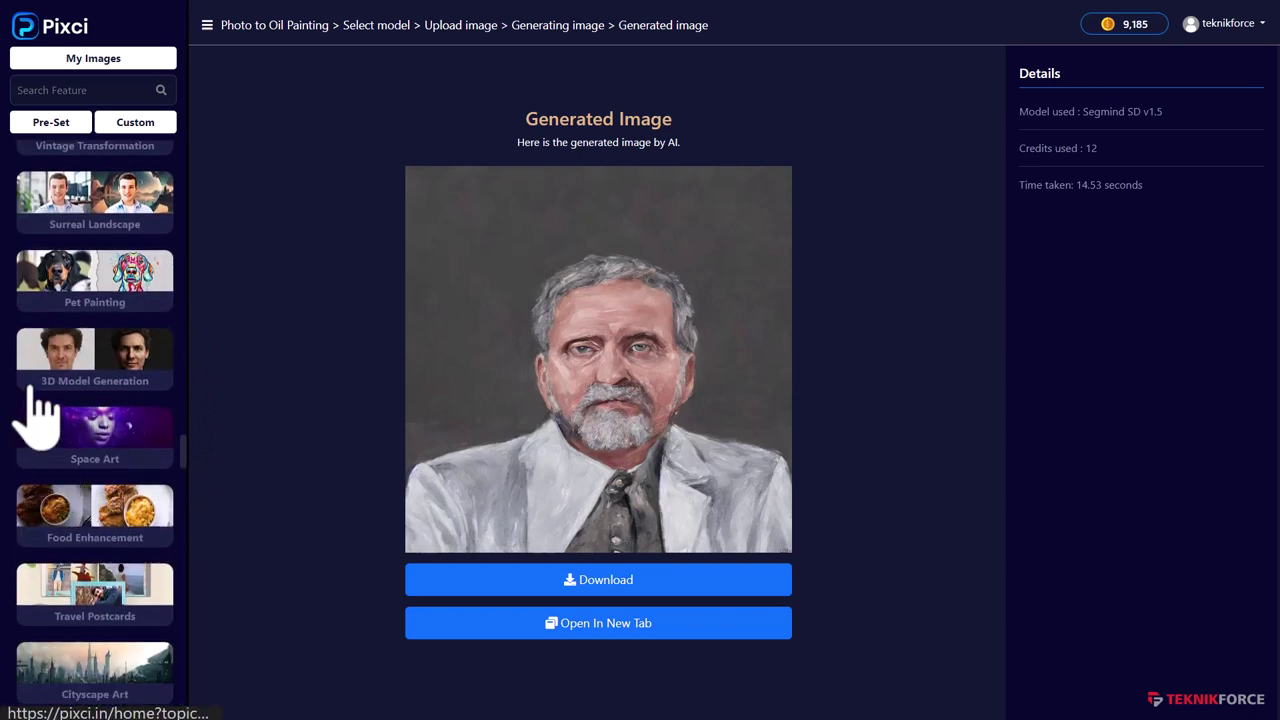
drag(184, 456, 196, 627)
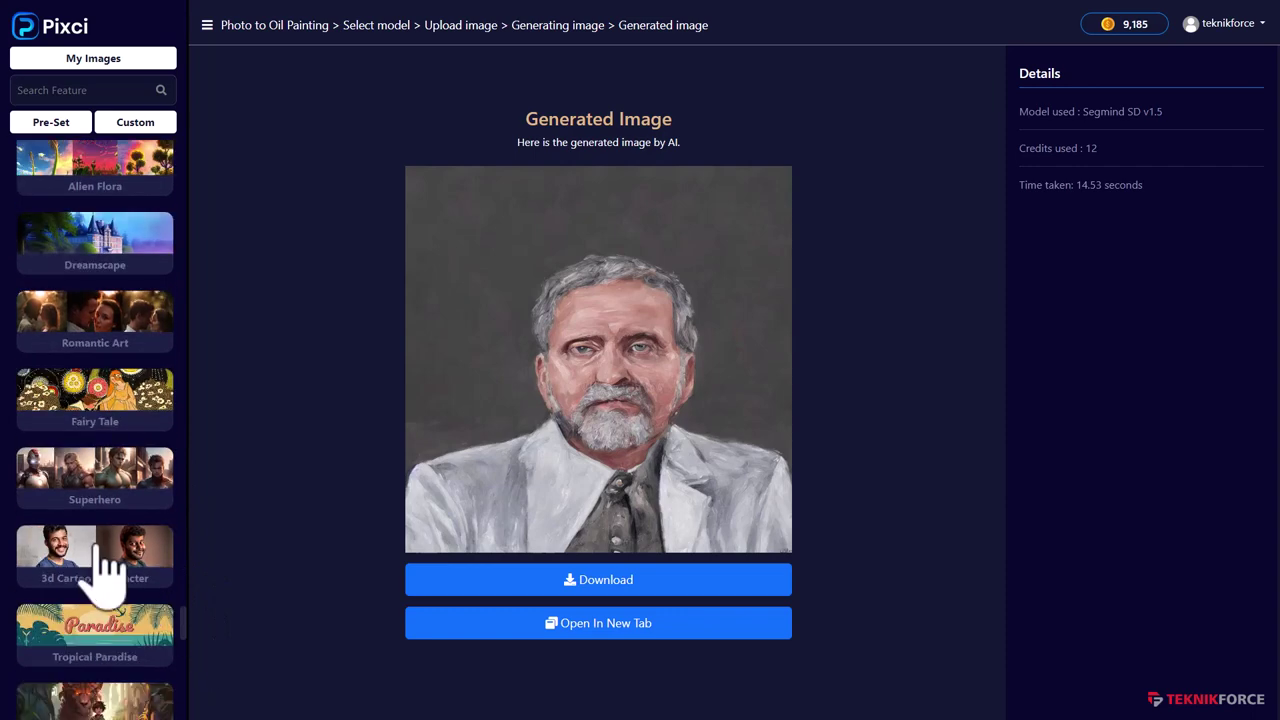
scroll(100, 580, down, 5)
scroll(103, 575, down, 5)
scroll(148, 455, down, 4)
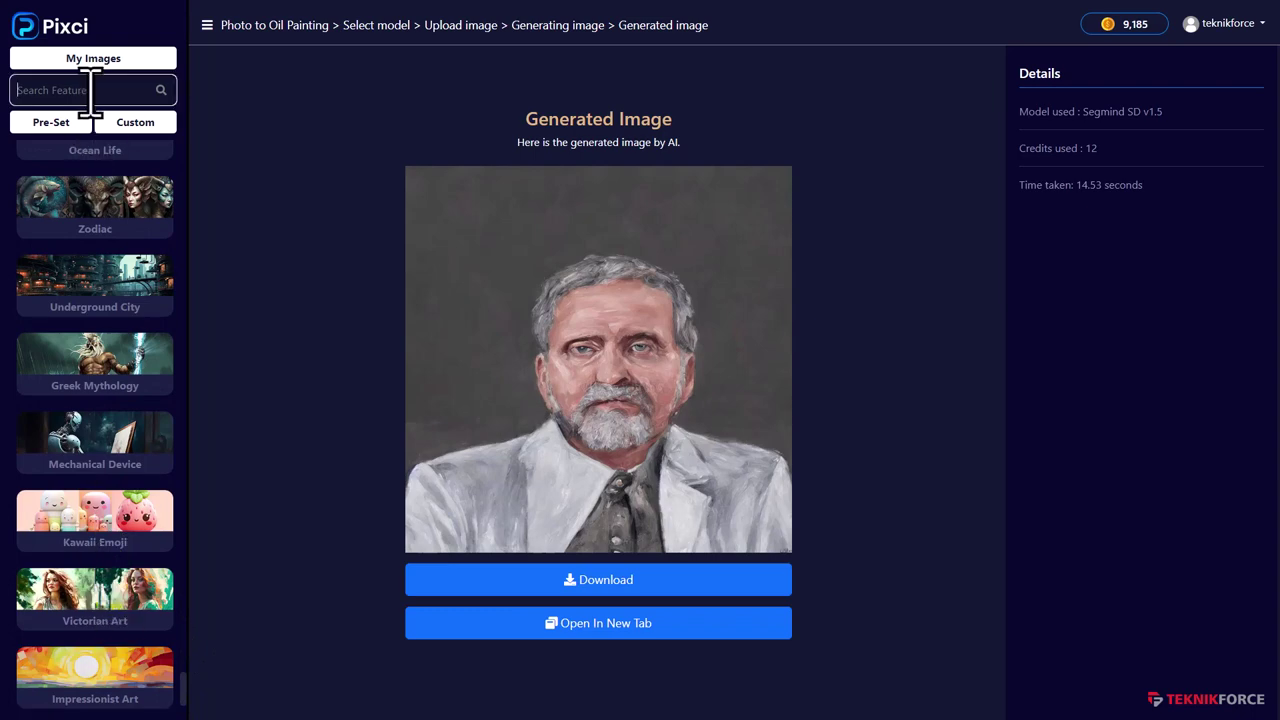
text(me)
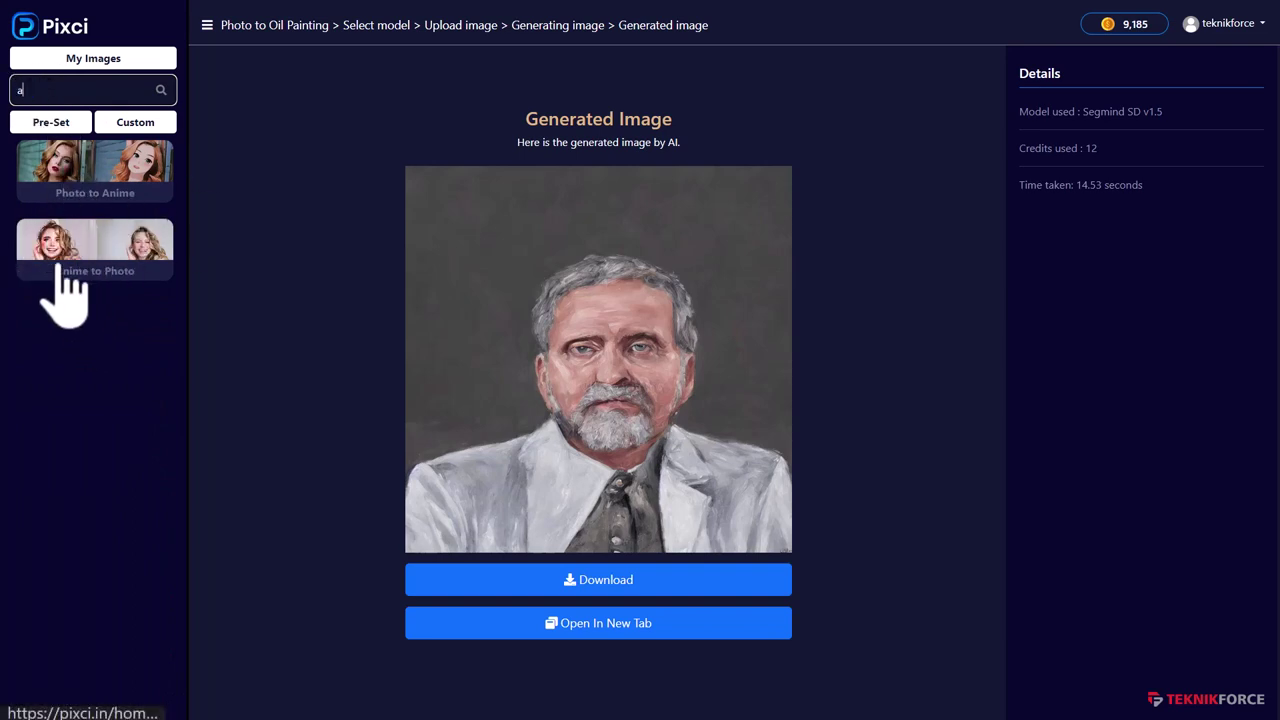
key(BackSpace)
text(bus)
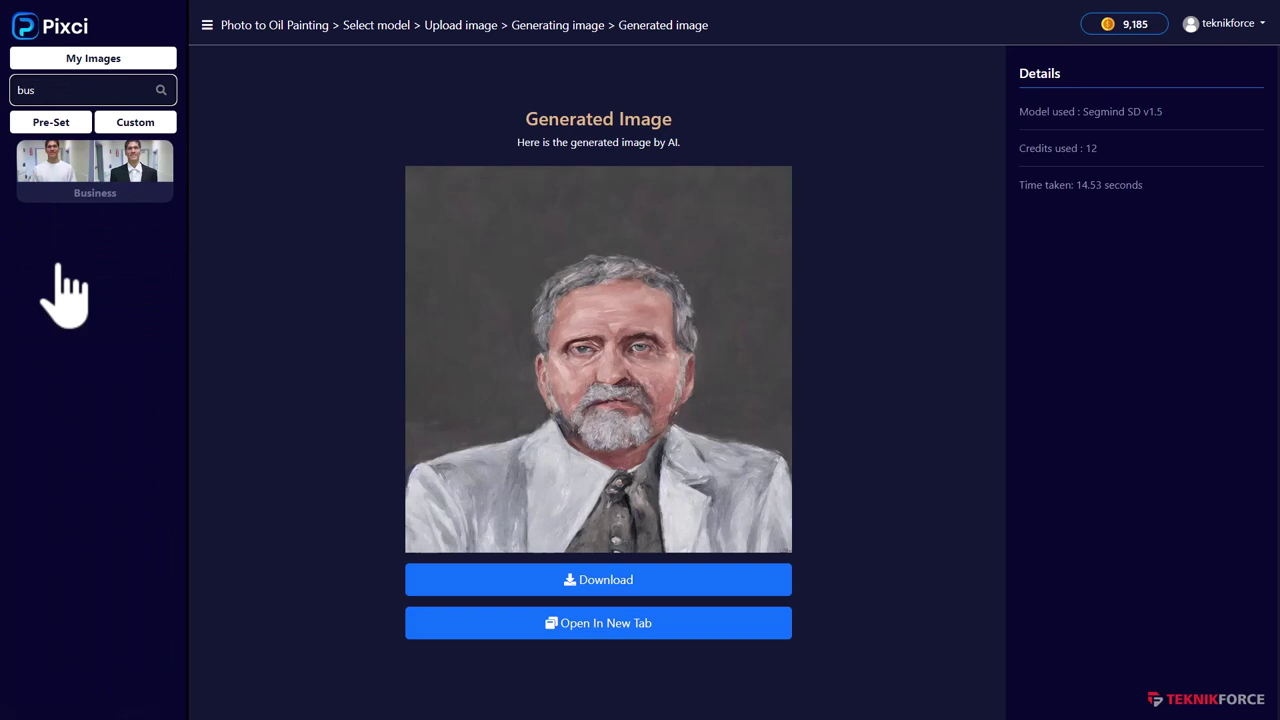
key(BackSpace)
text(phot)
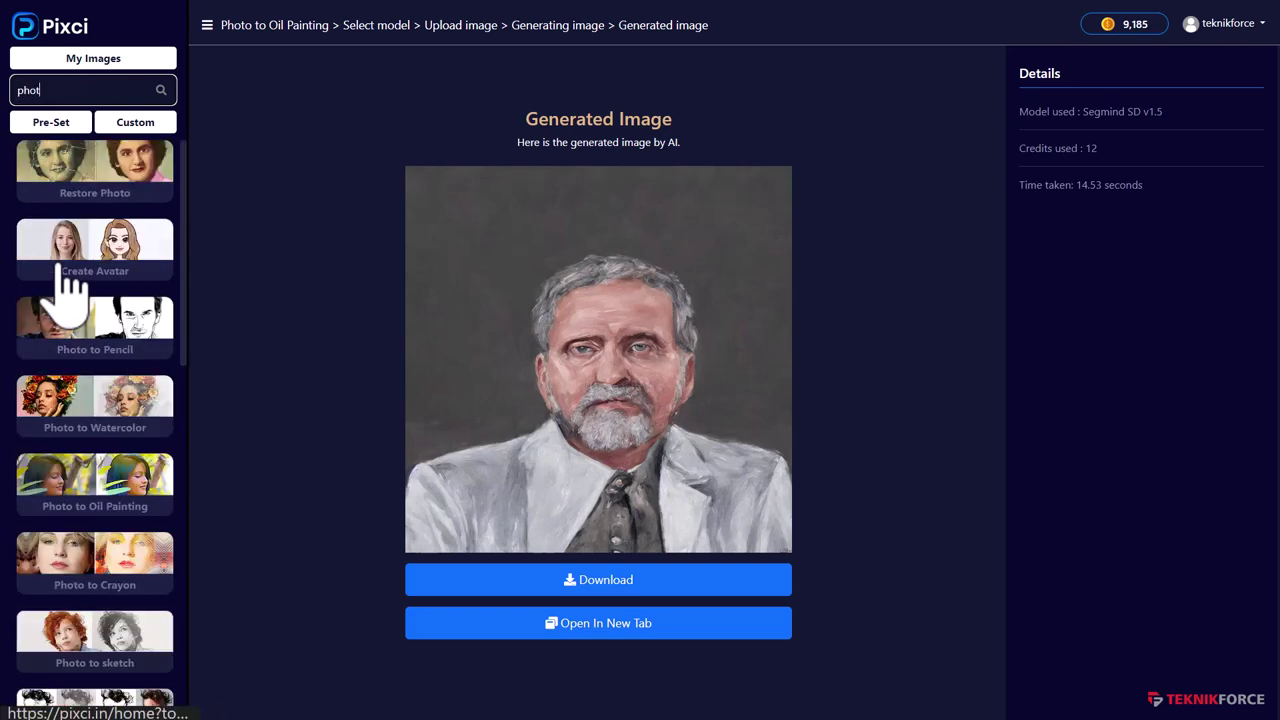
scroll(57, 366, down, 6)
scroll(68, 380, down, 2)
scroll(35, 515, up, 8)
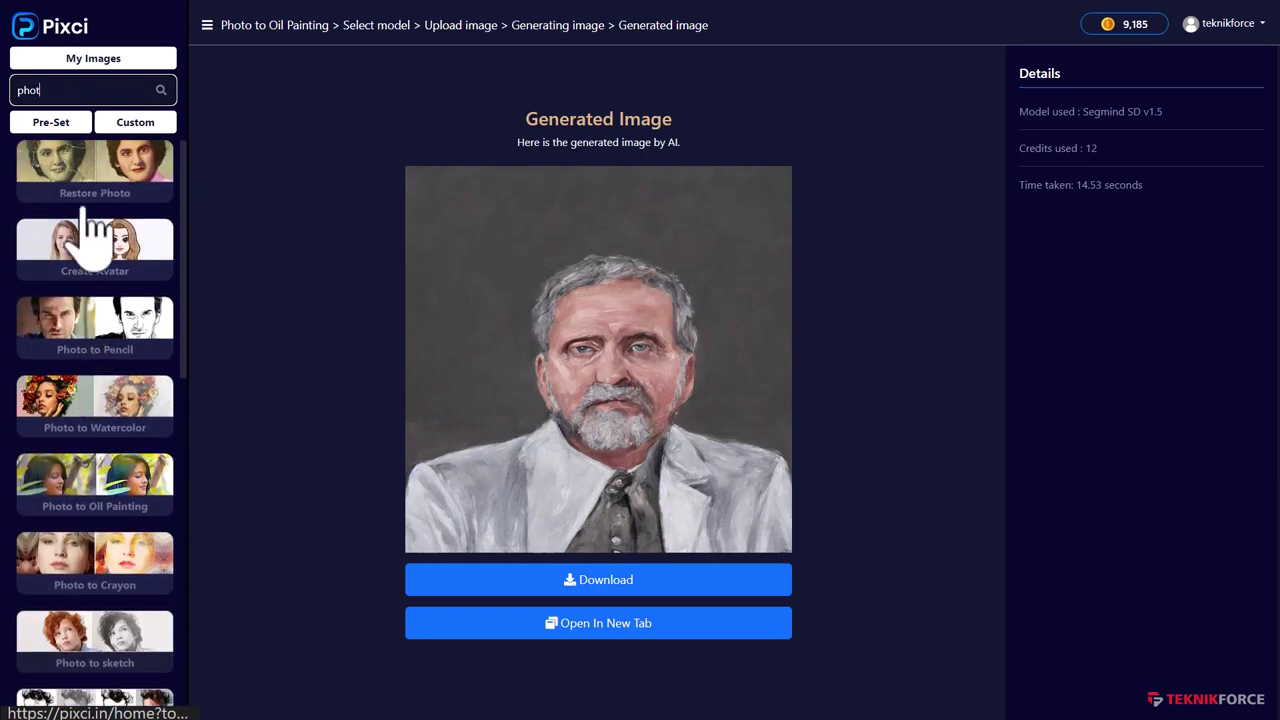
key(BackSpace)
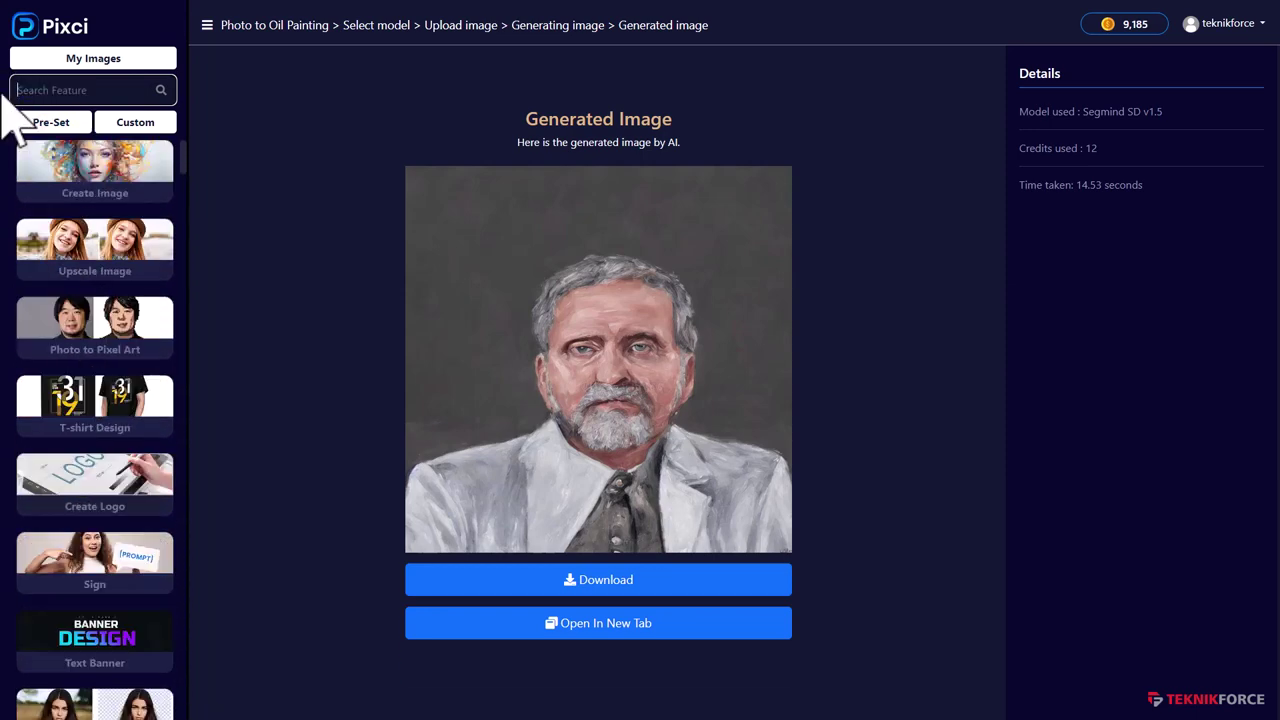
Add a Text To Image custom workload named 'Create Silly Unicorns'
click(124, 128)
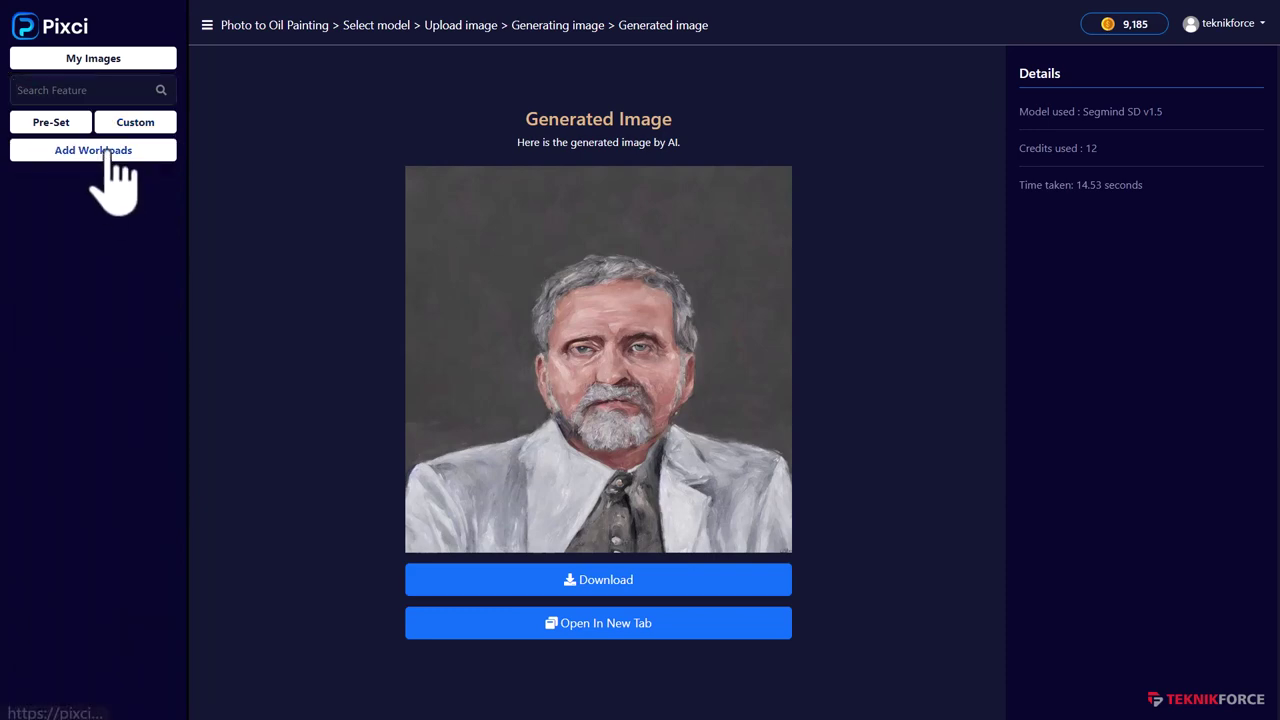
drag(112, 152, 134, 214)
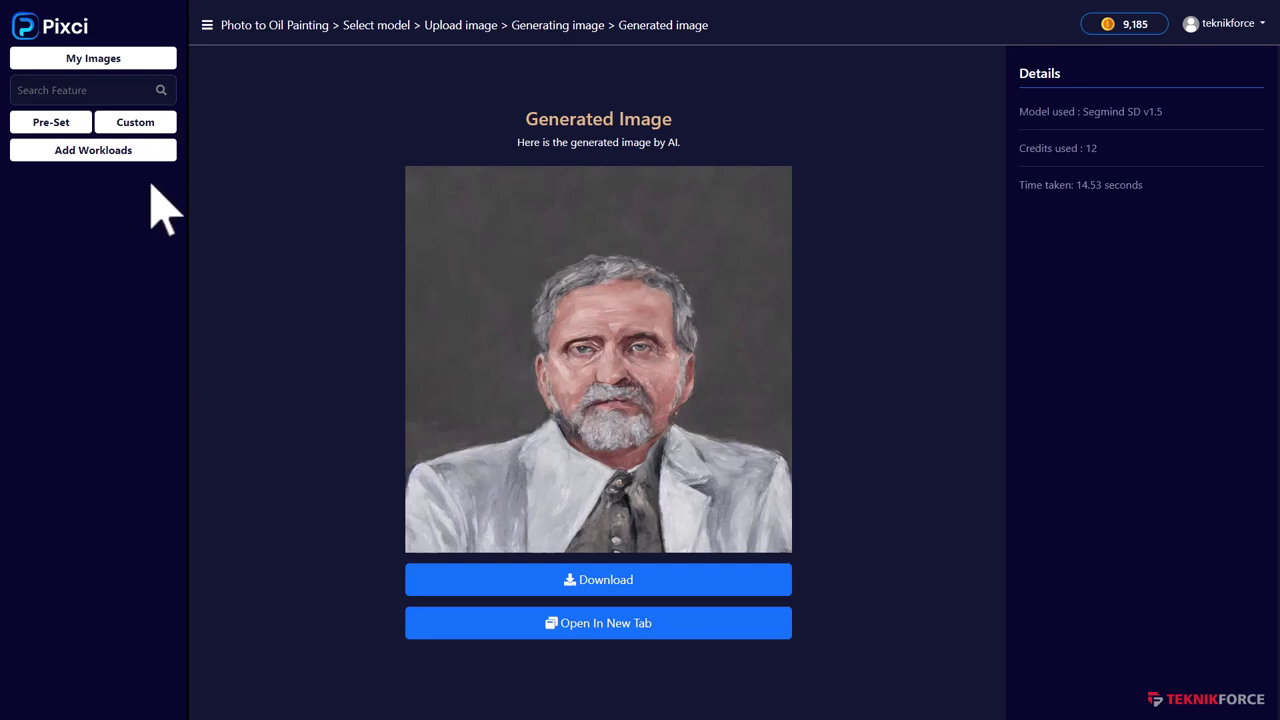
click(131, 153)
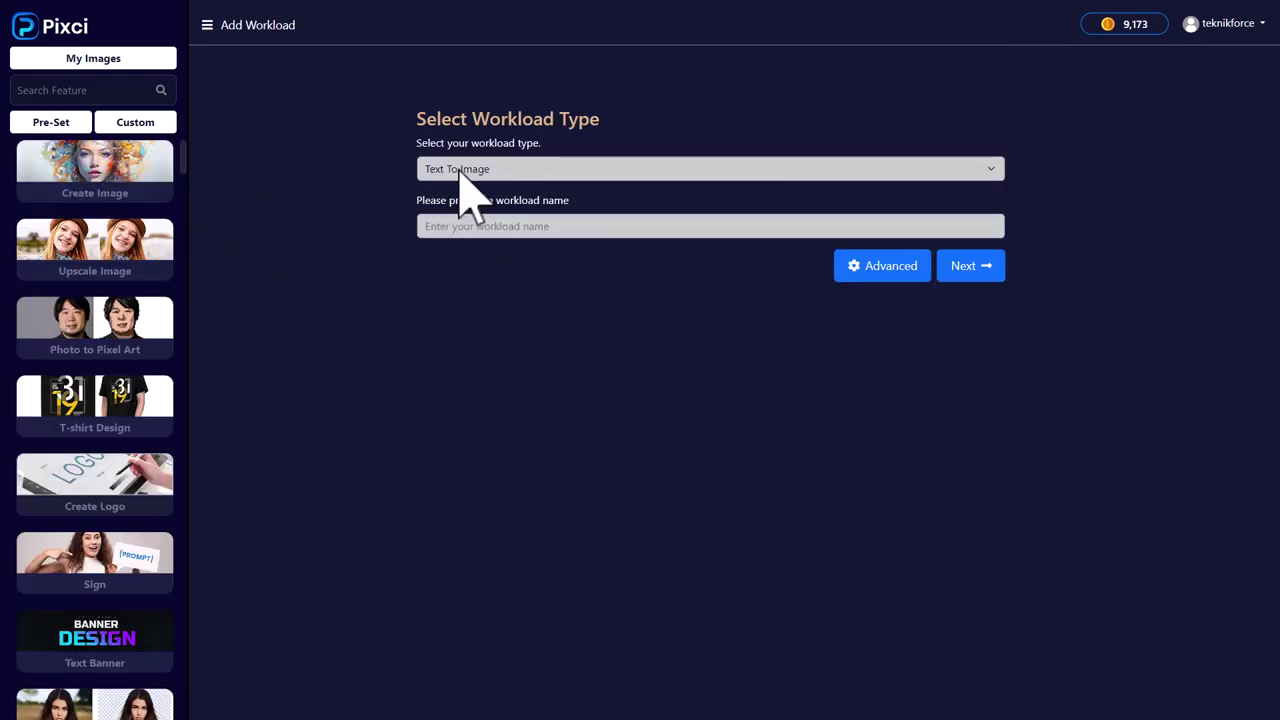
click(460, 169)
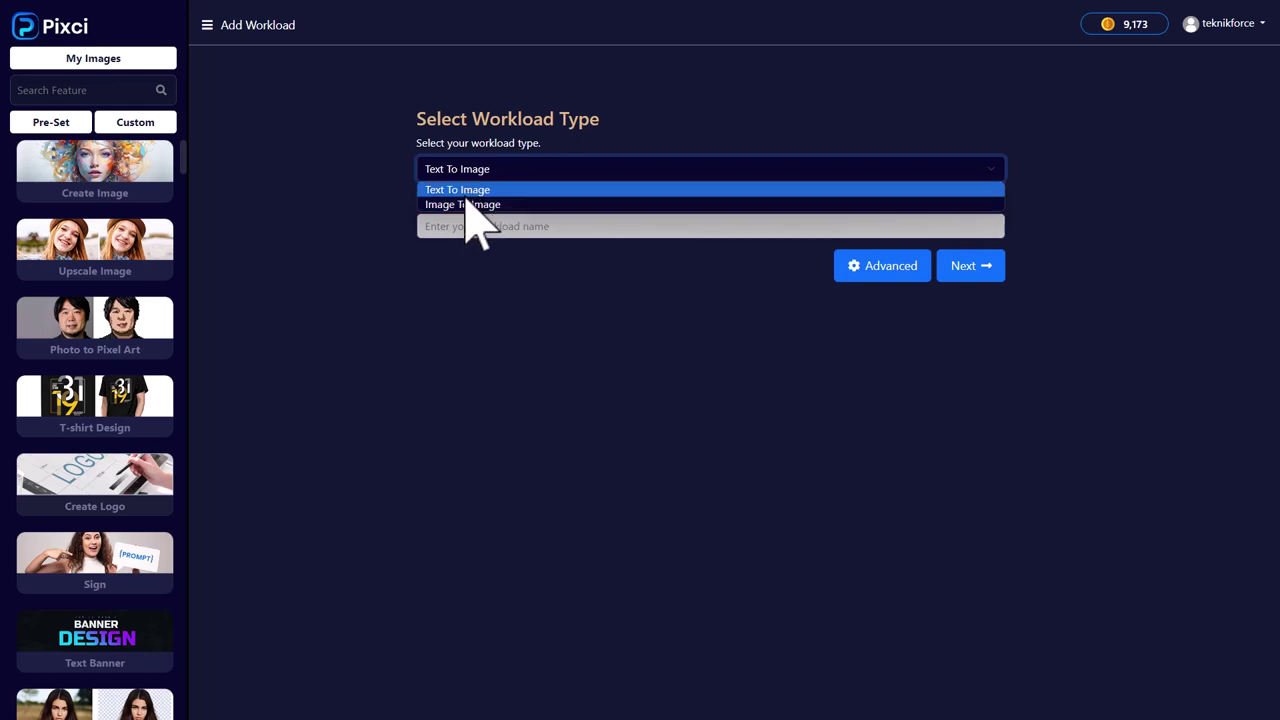
click(477, 294)
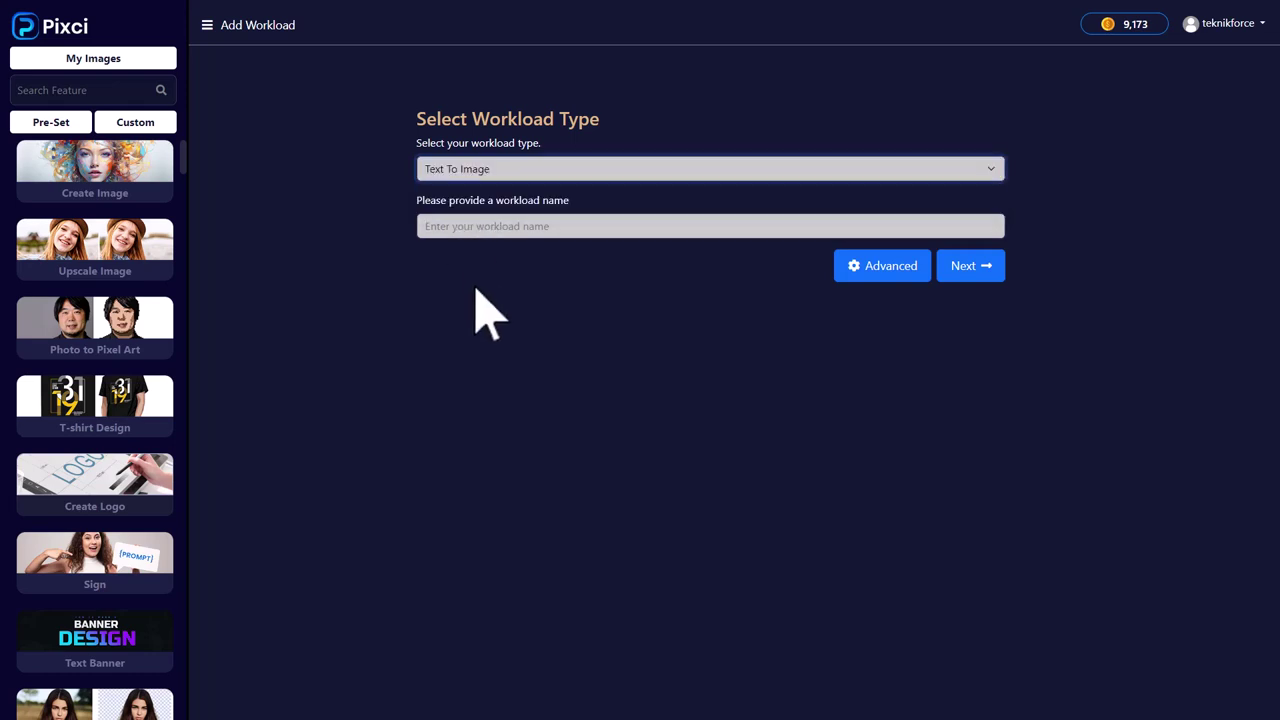
click(466, 228)
text(Create Silly Unicorns)
click(338, 289)
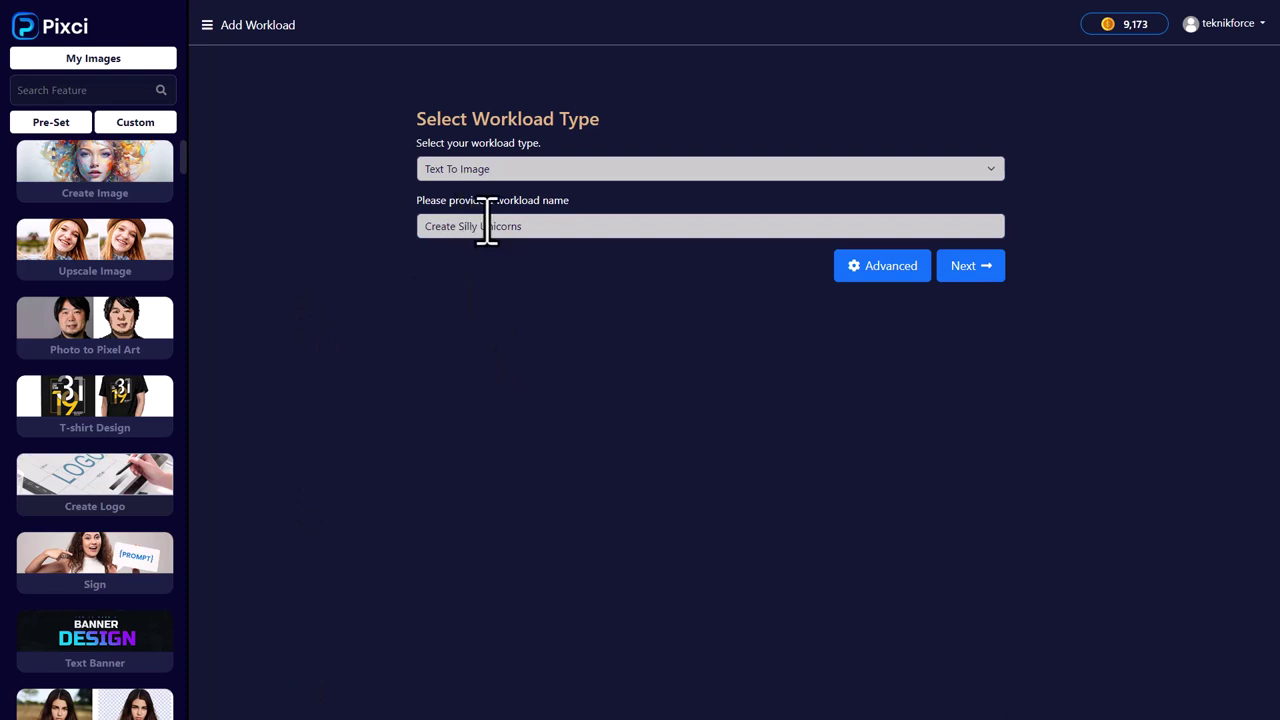
click(975, 268)
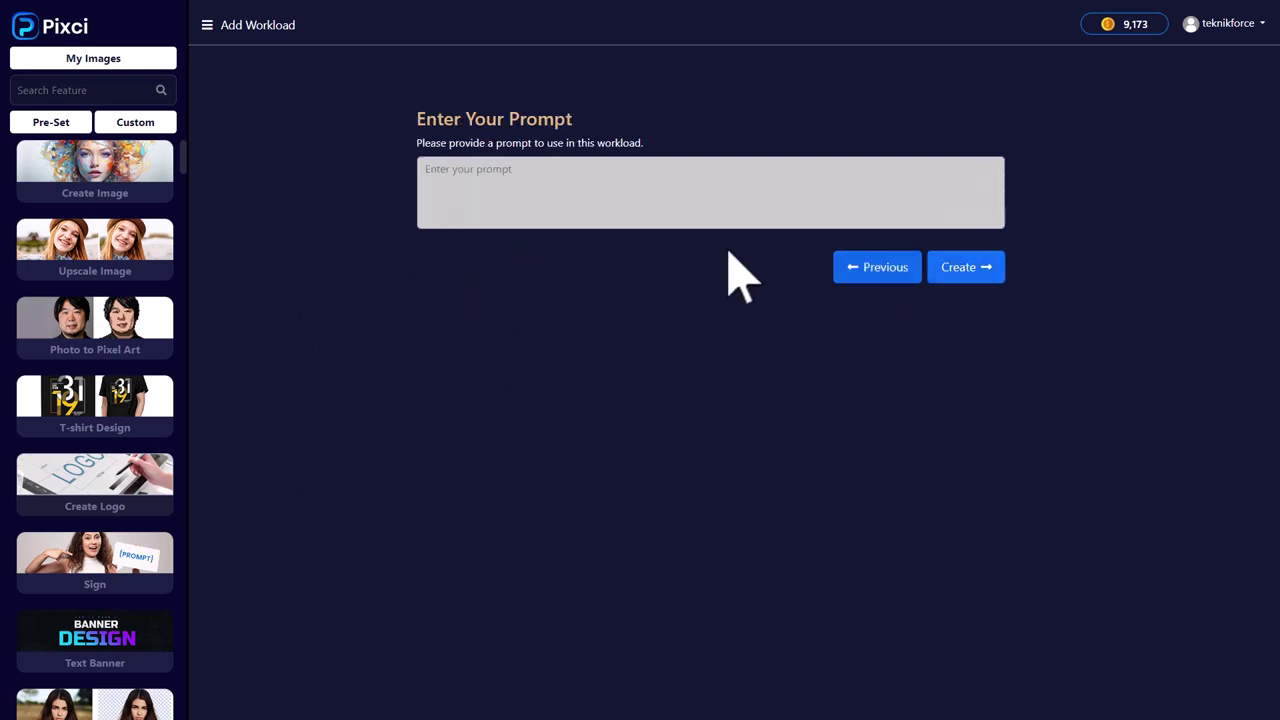
Give it the prompt 'Create a silly unicorn', create it, and open the workload
click(598, 181)
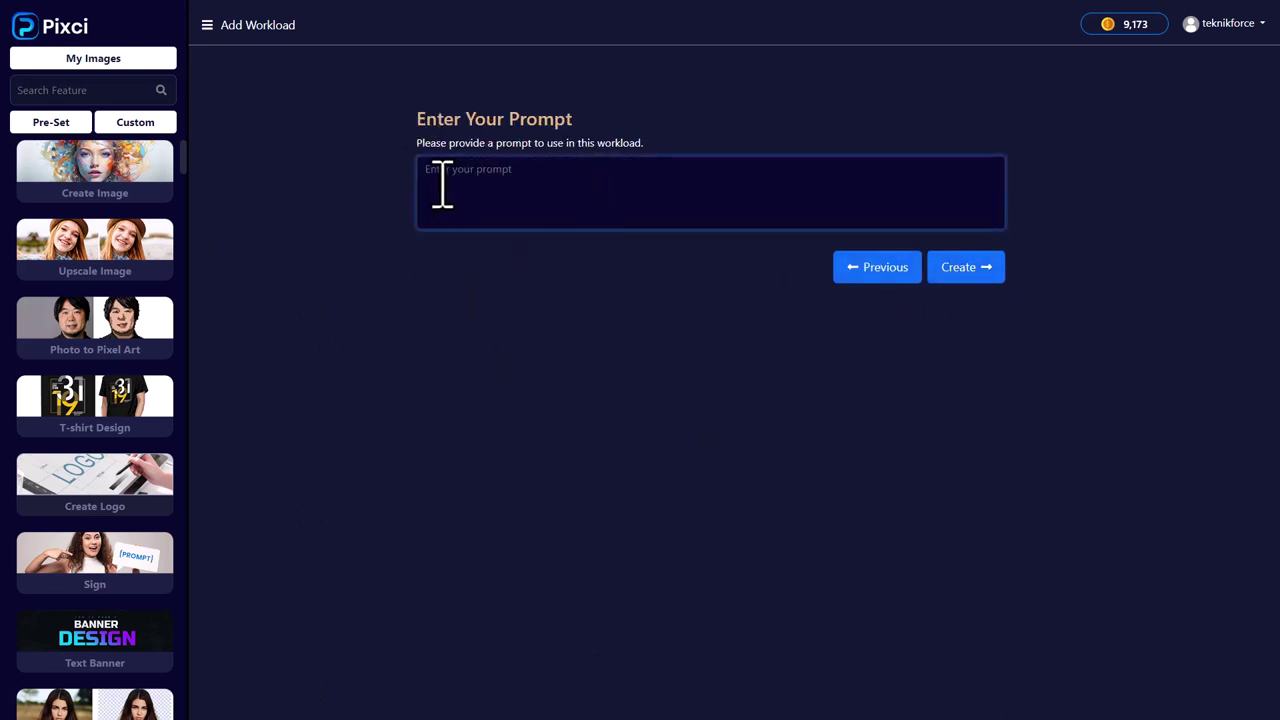
text(Create a silly unicorn)
click(958, 268)
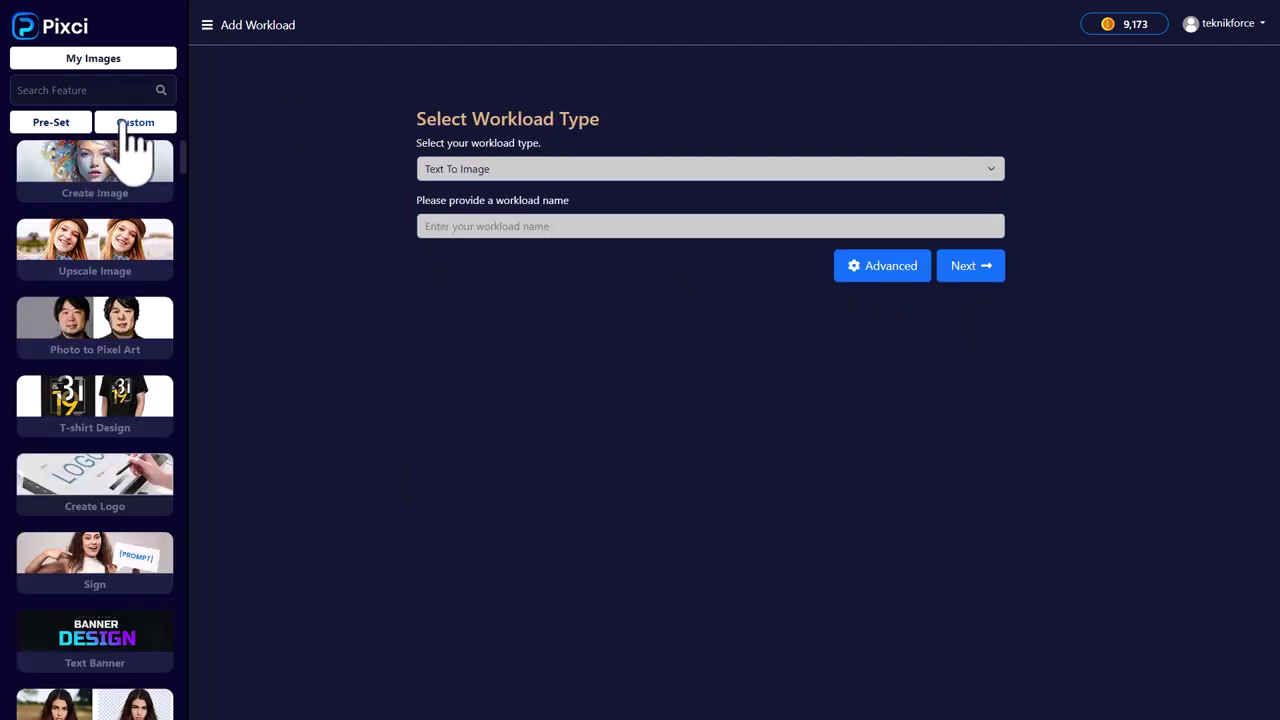
click(134, 123)
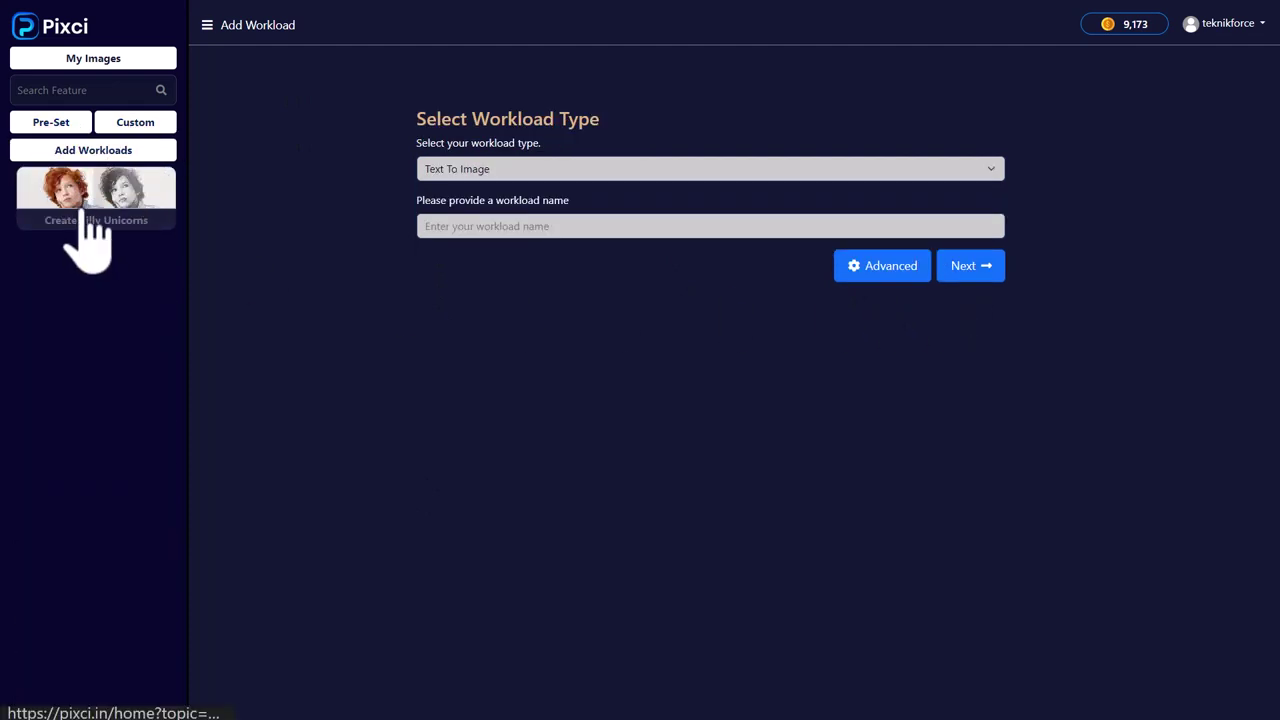
click(125, 215)
Generate a silly unicorn image from the workload's prompt
click(462, 232)
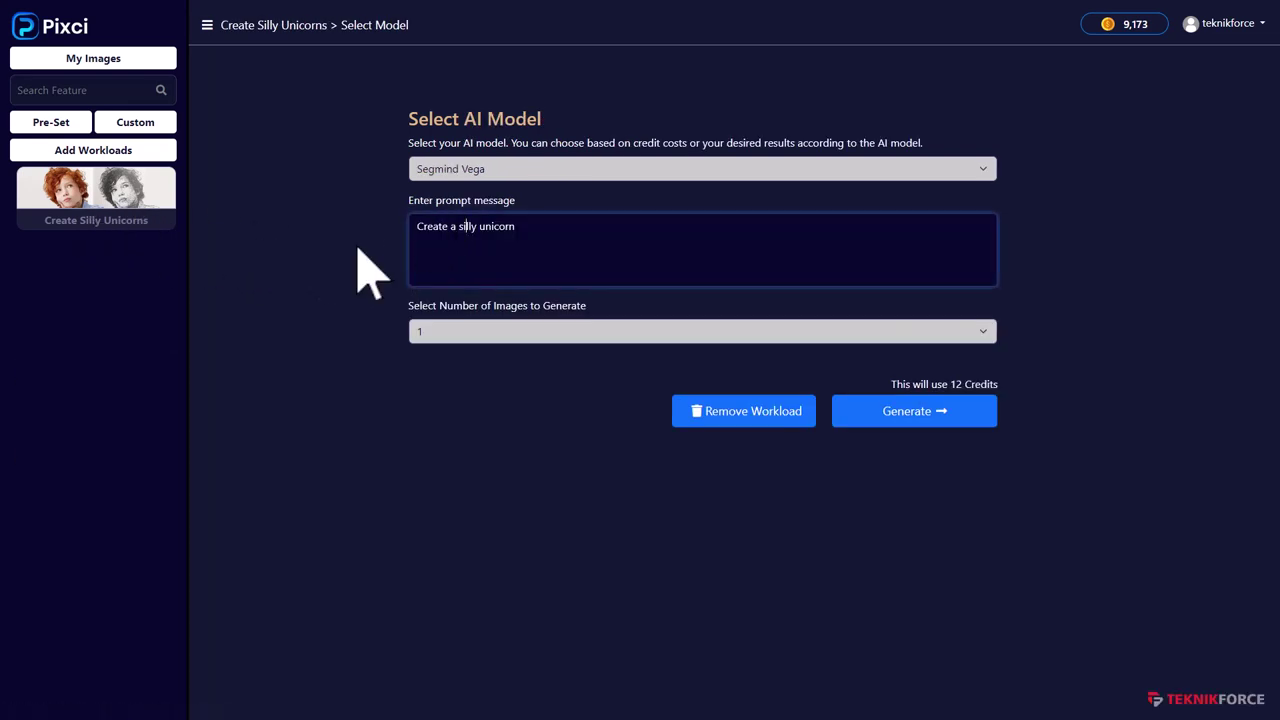
click(855, 418)
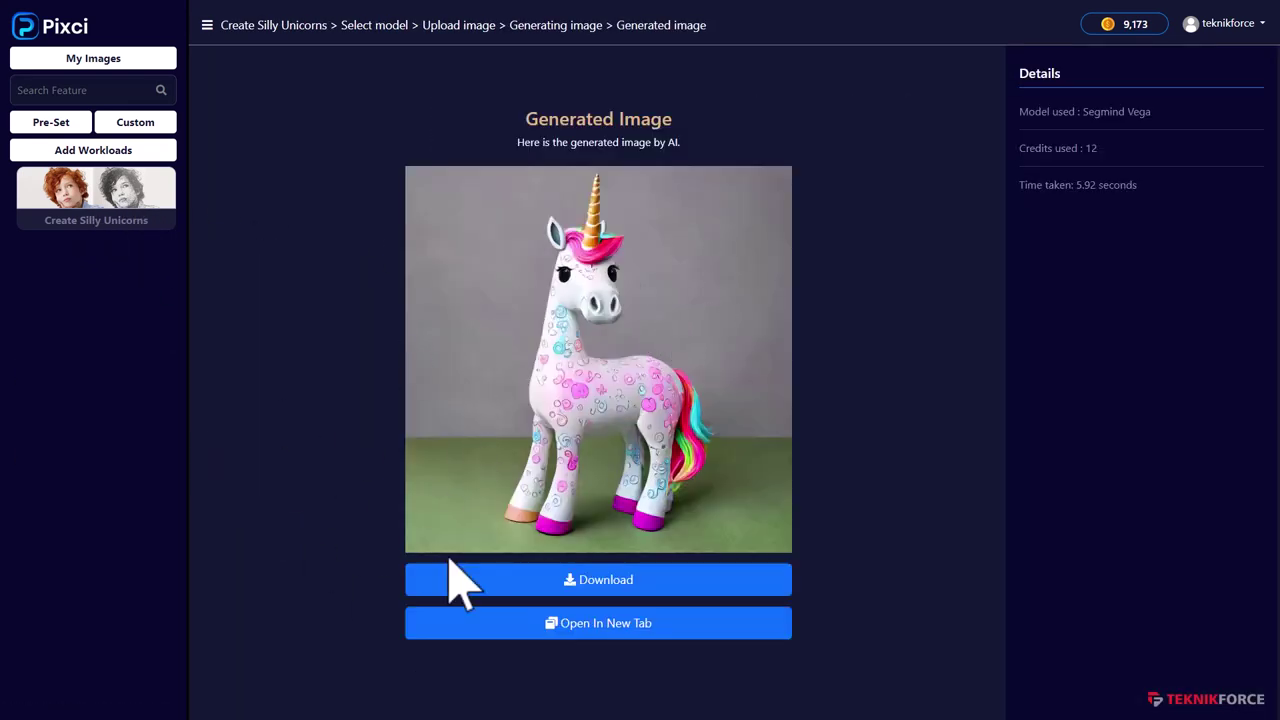
click(118, 212)
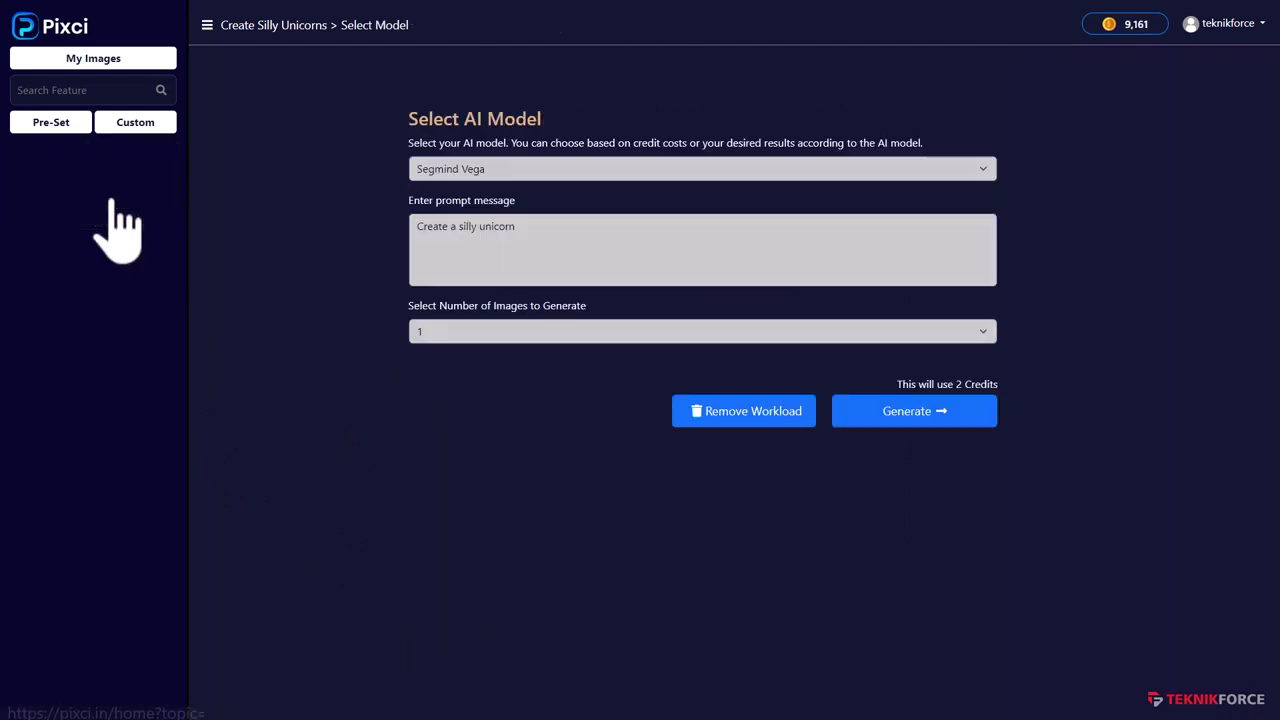
Check the model list keeping Segmind Vega, then browse the Pre-Set features
click(494, 172)
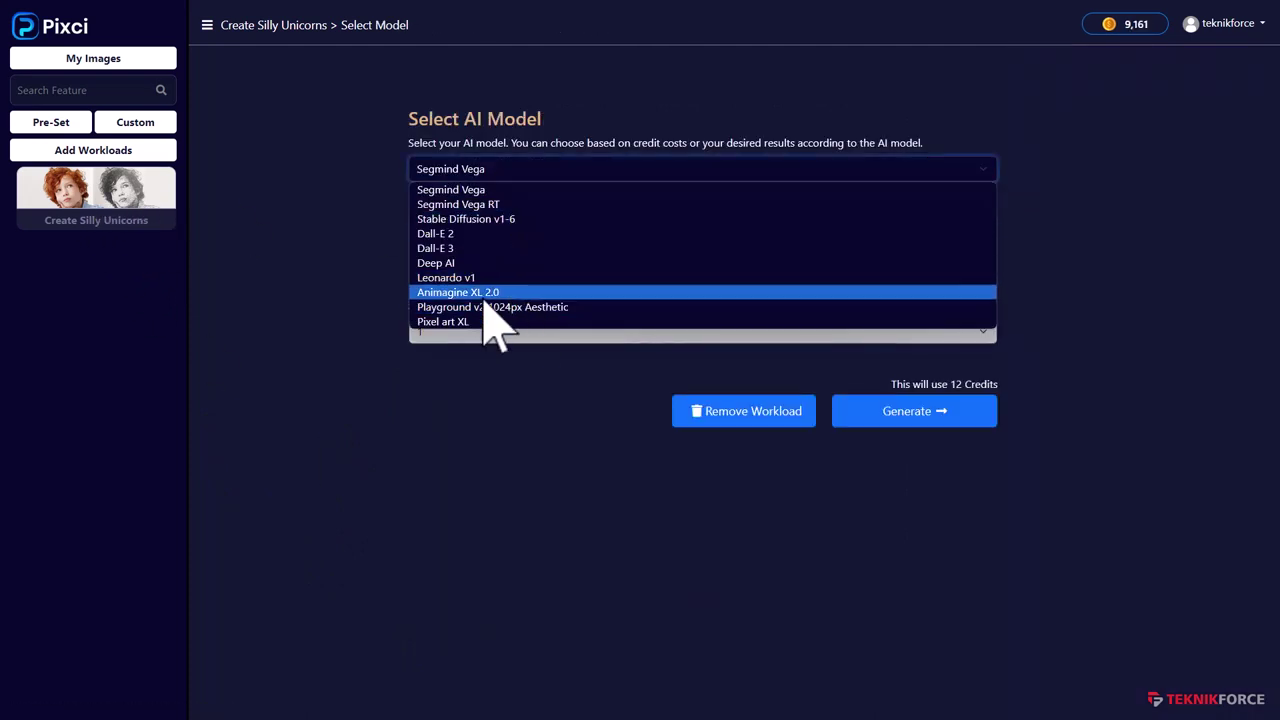
click(271, 300)
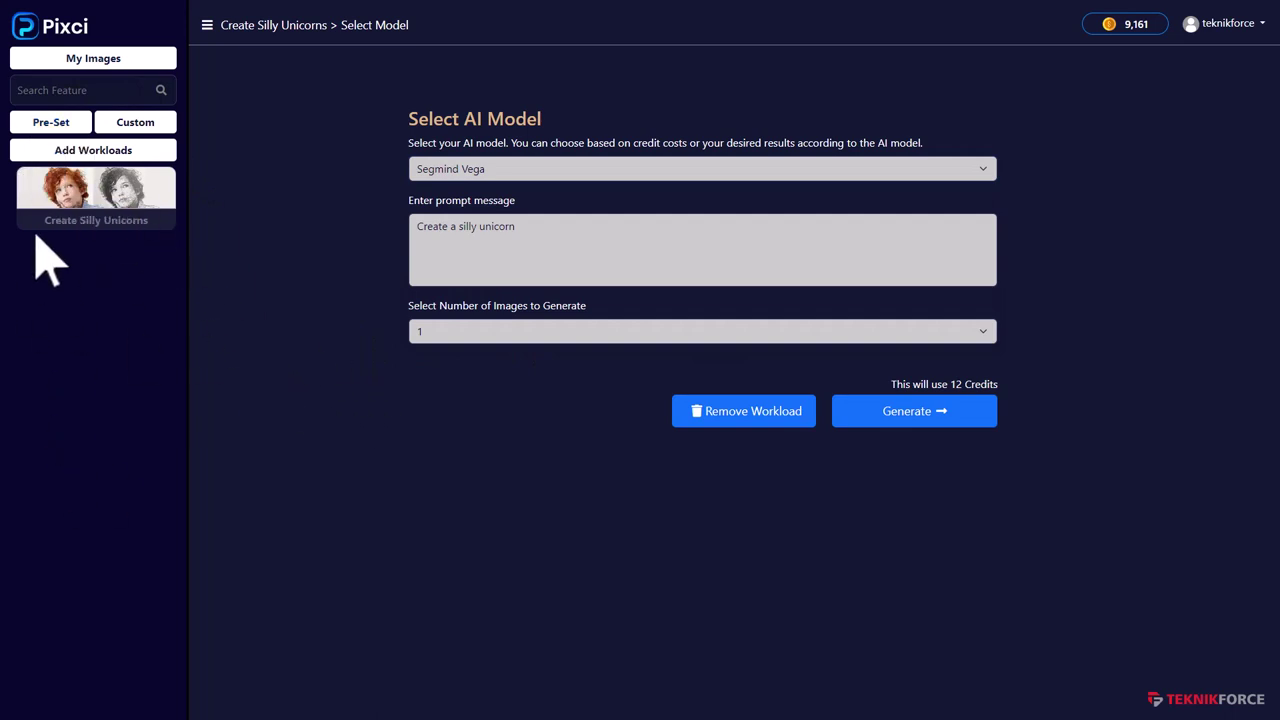
click(73, 128)
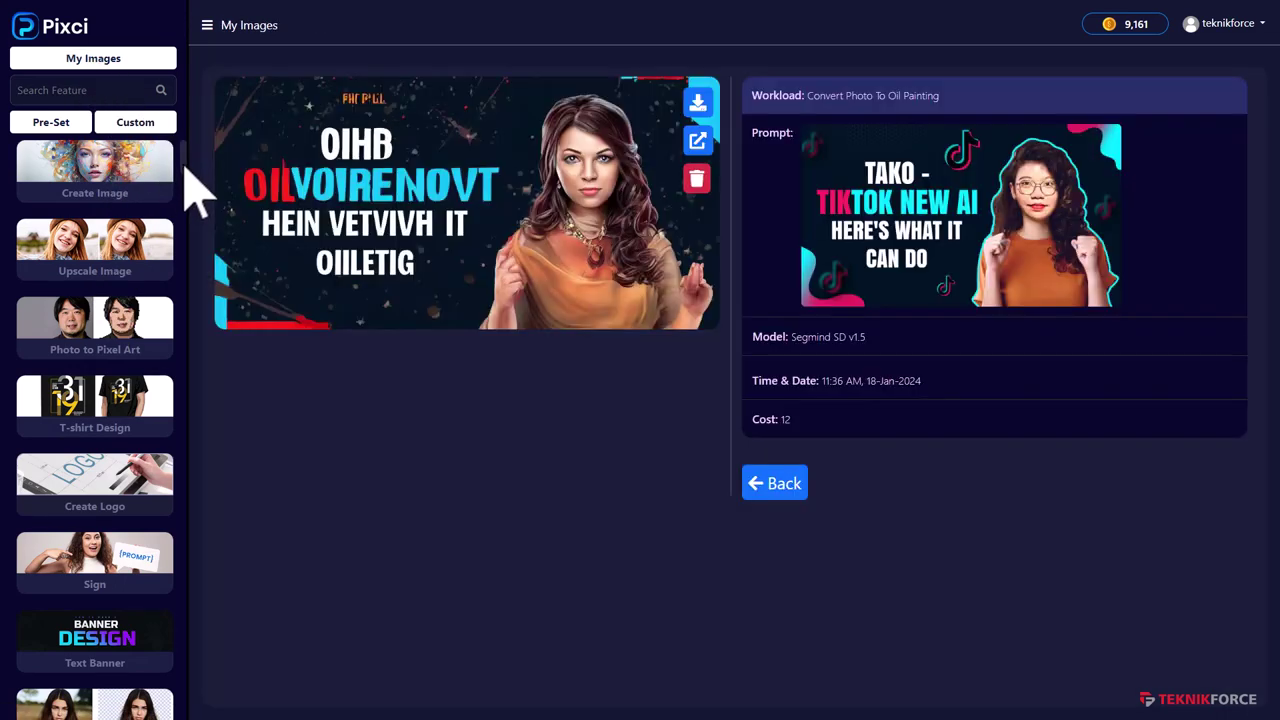
drag(183, 163, 183, 224)
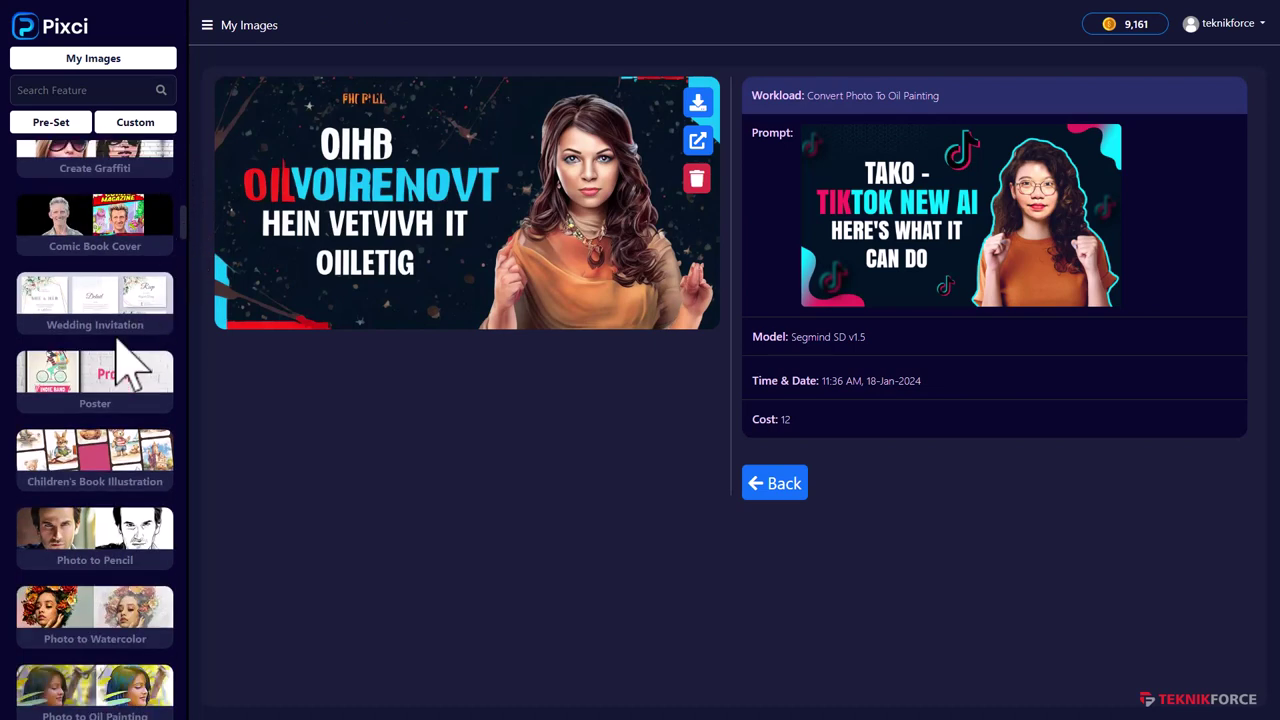
Open the Poster preset, set to Stable Diffusion v1-6 for 1 image at 5 credits
scroll(105, 380, down, 3)
scroll(94, 340, up, 2)
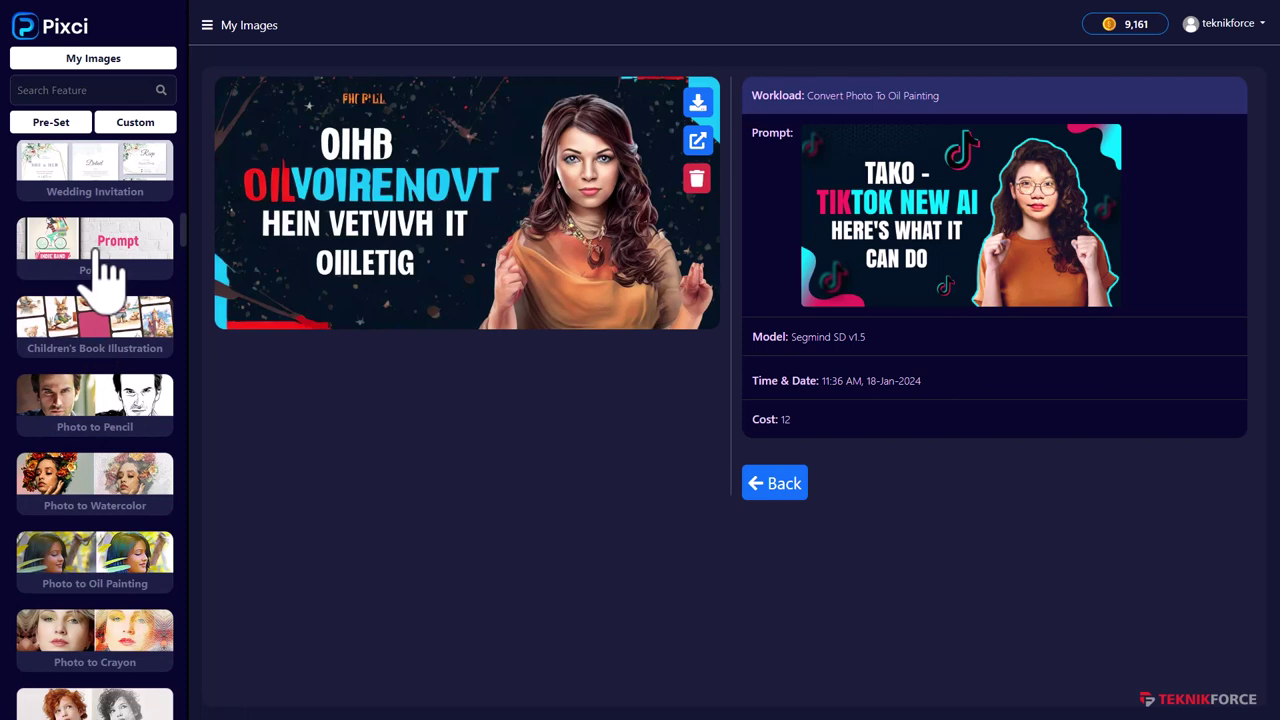
click(98, 268)
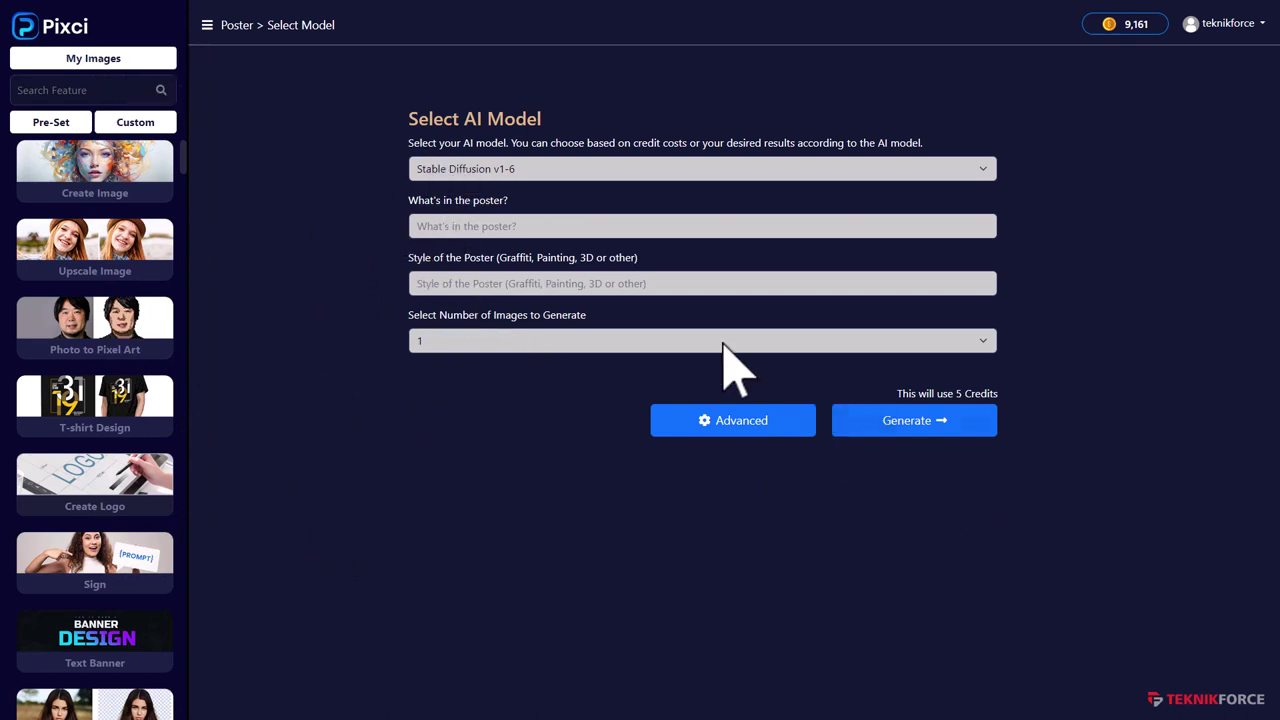
click(510, 168)
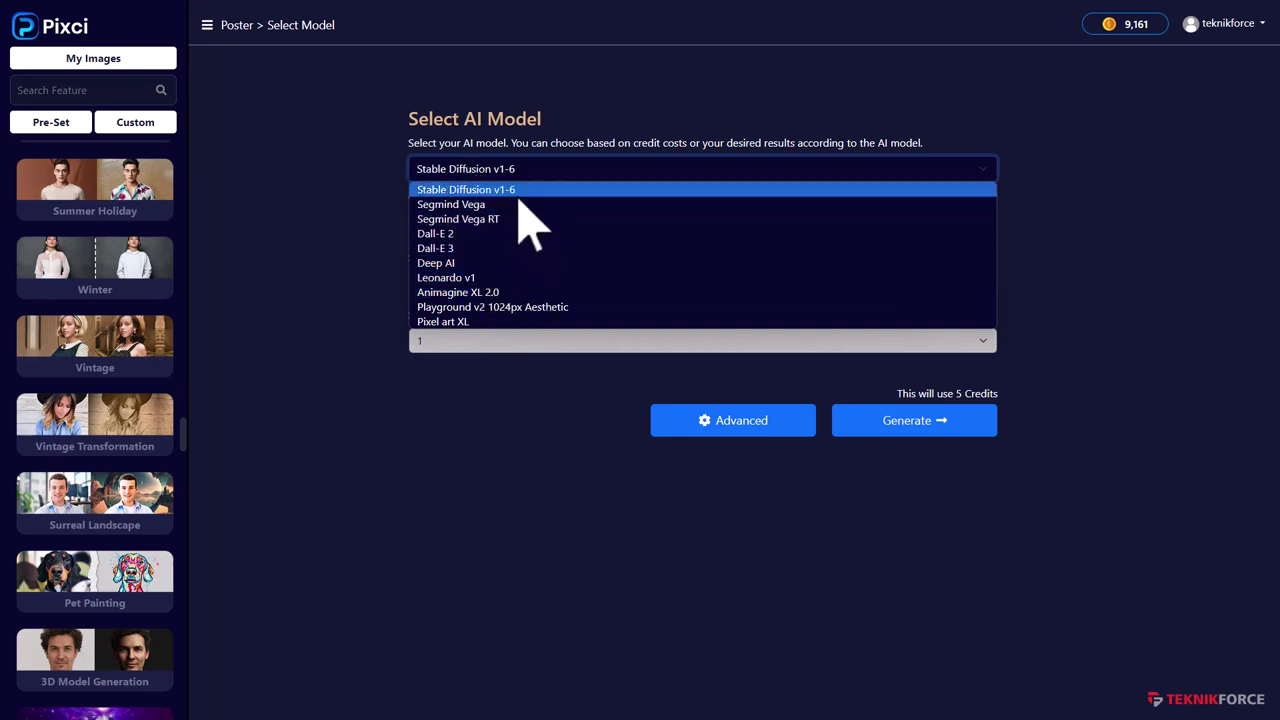
click(347, 497)
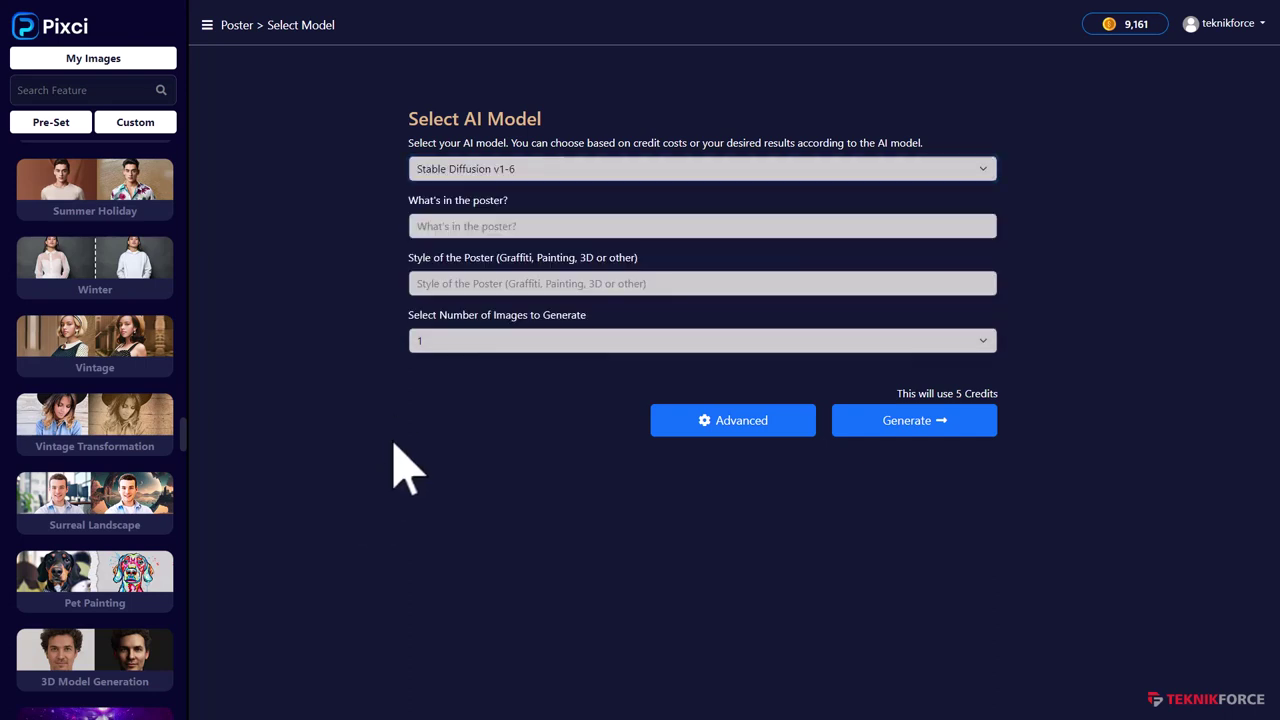
click(517, 172)
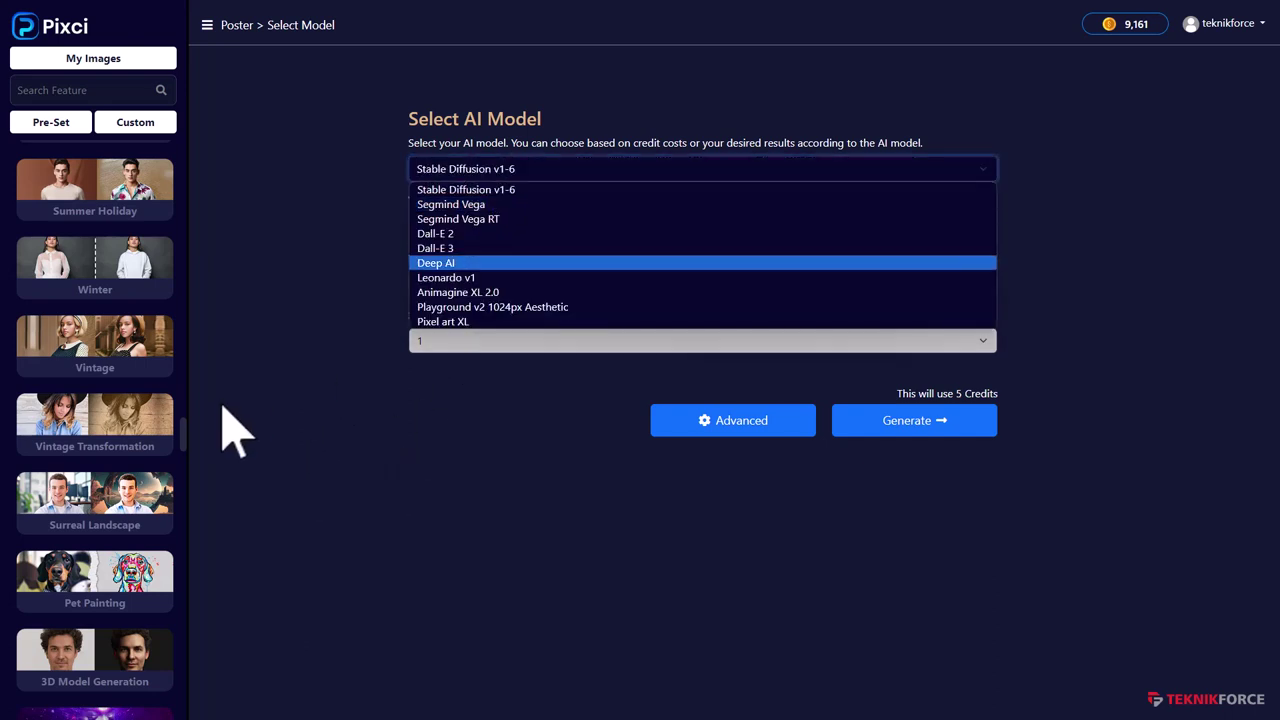
click(527, 172)
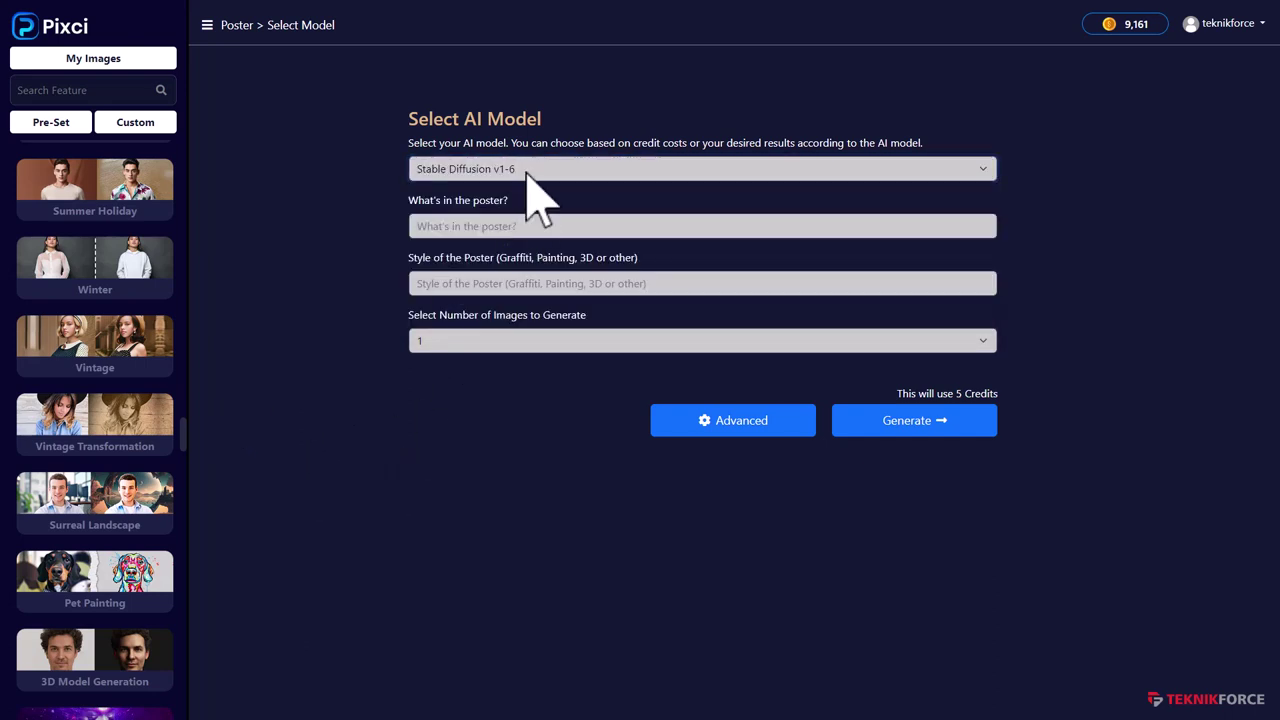
click(527, 172)
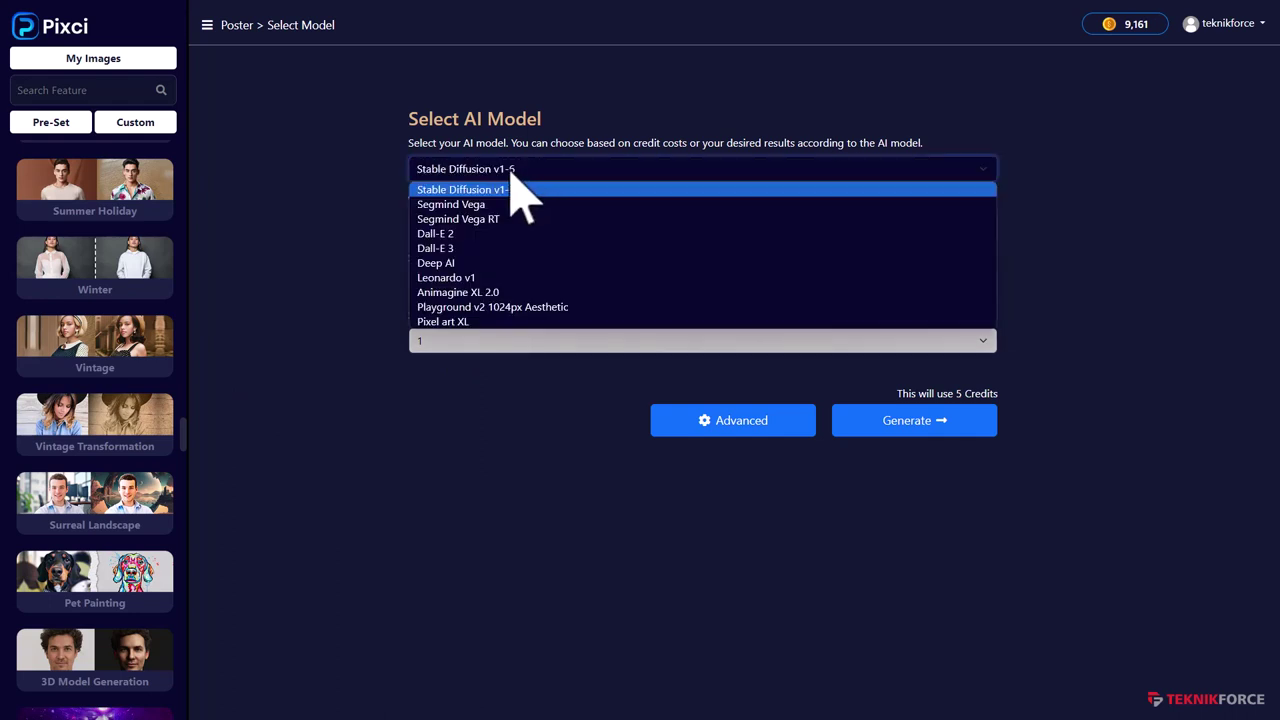
click(287, 376)
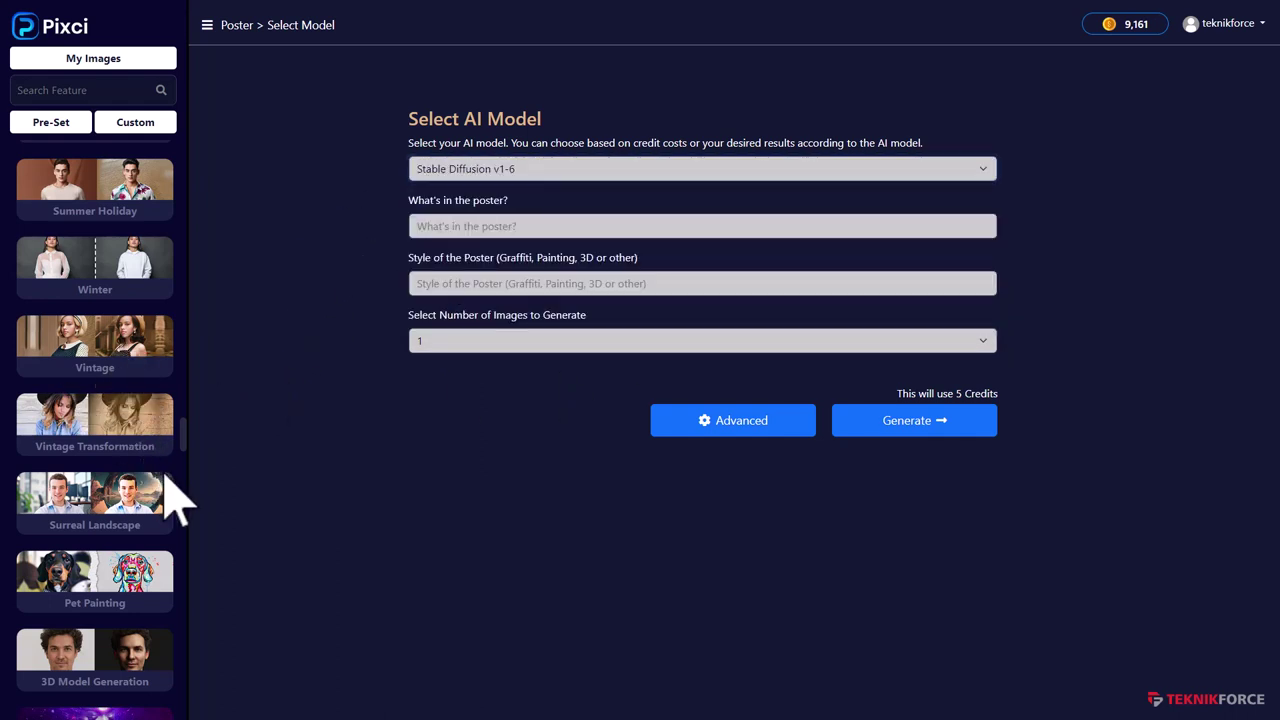
click(472, 166)
click(328, 292)
click(328, 292)
drag(178, 447, 177, 160)
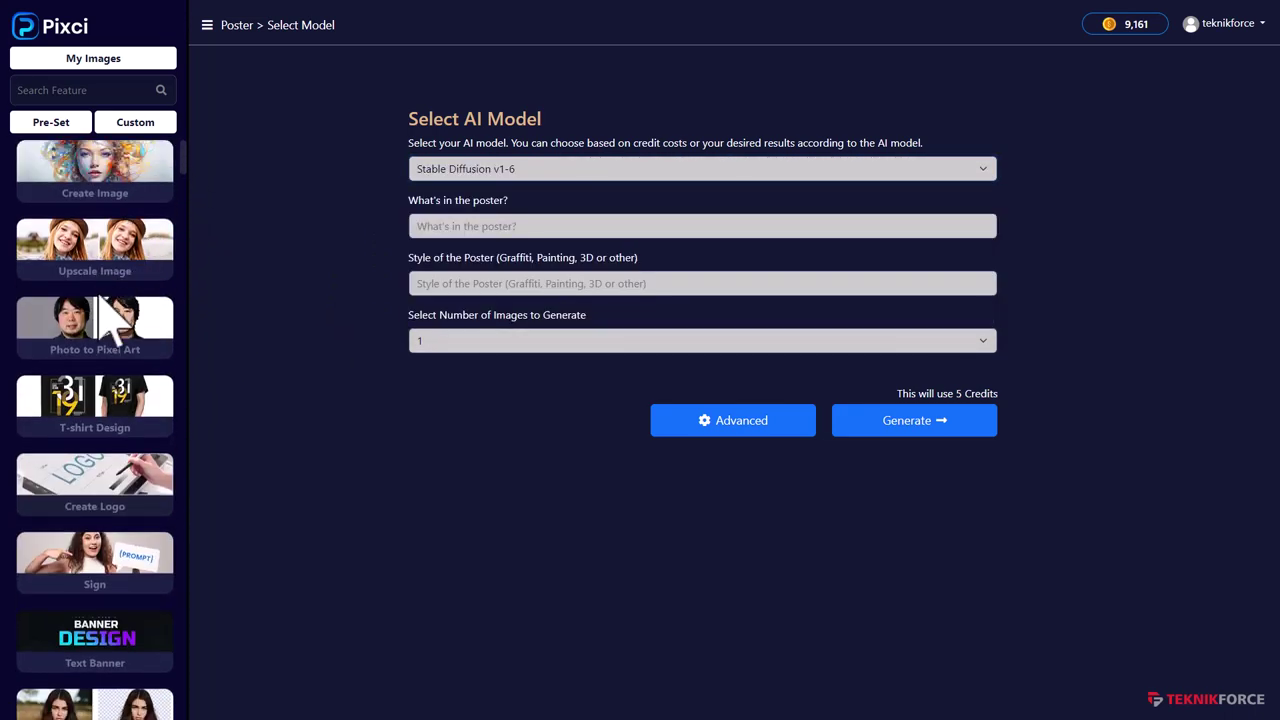